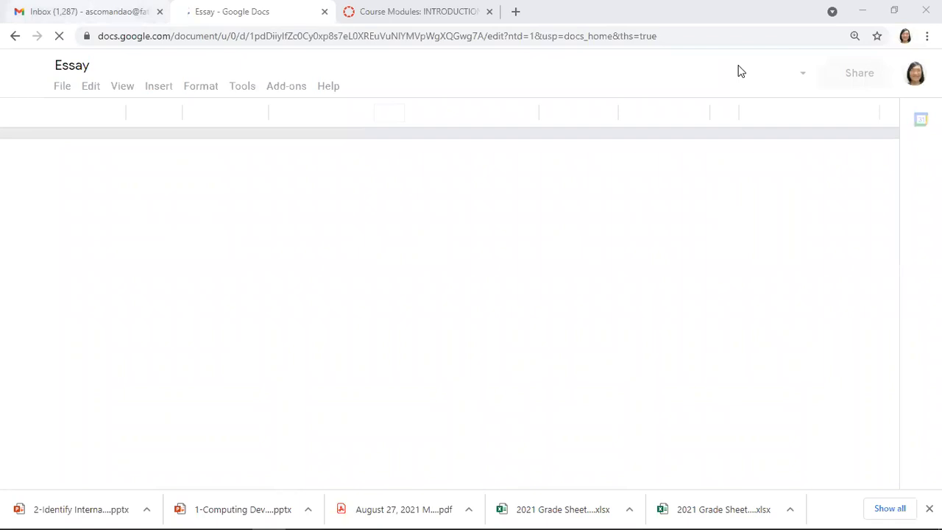
# Step: Go to Google Docs from the Gmail inbox and create a new blank document
pyautogui.click(88, 12)
pyautogui.click(684, 110)
pyautogui.click(816, 71)
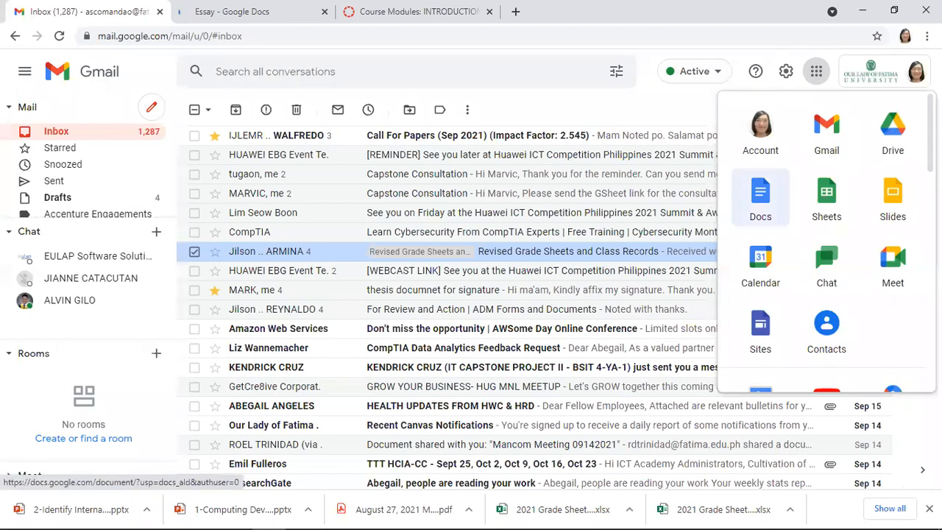
pyautogui.click(760, 197)
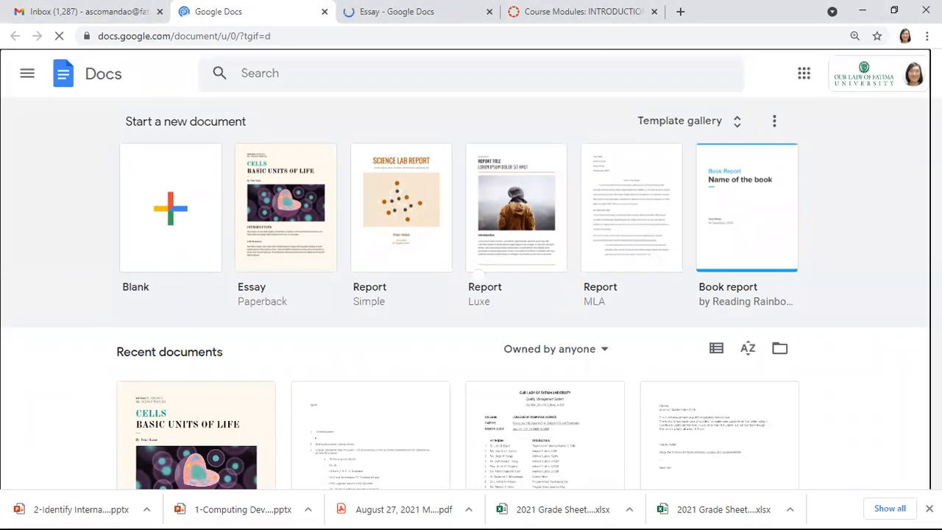
pyautogui.click(478, 276)
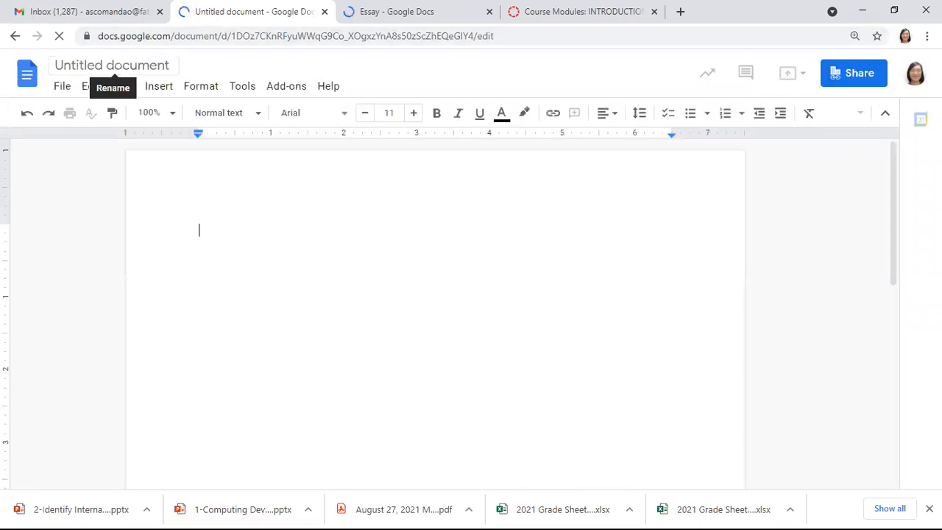
pyautogui.click(112, 65)
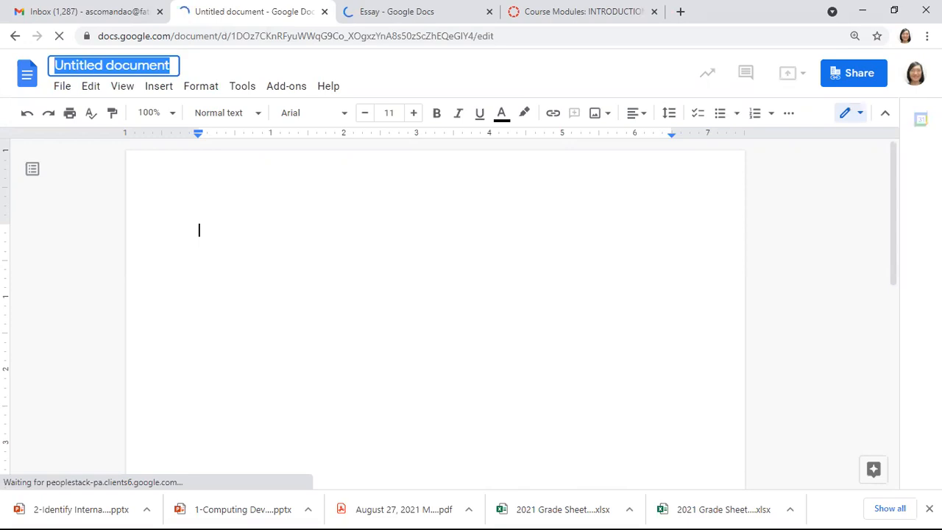
pyautogui.write('Applicat')
pyautogui.write('ion')
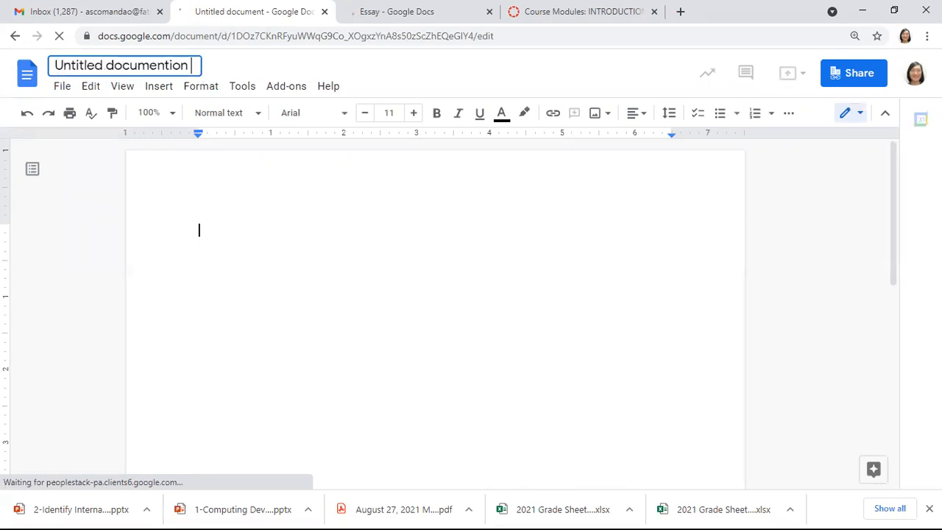
pyautogui.hotkey('ctrl', 'a')
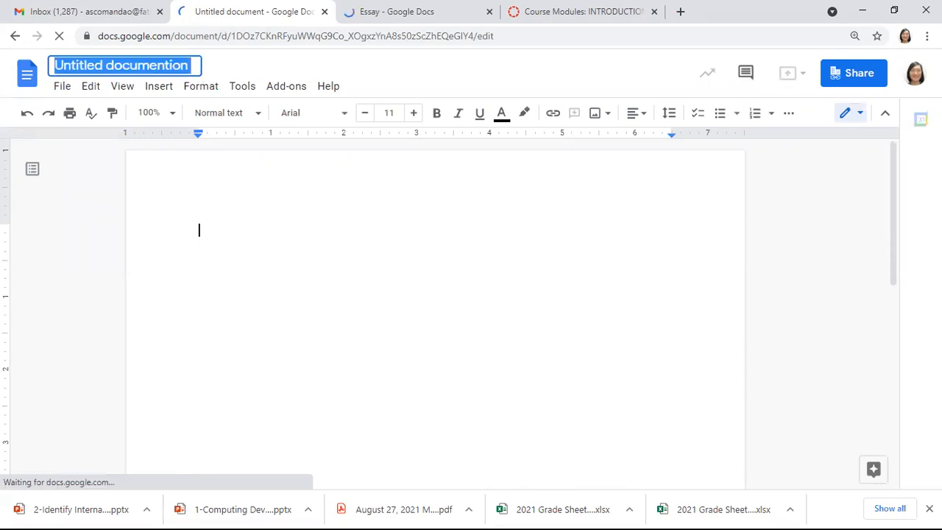
pyautogui.write('Applicatio')
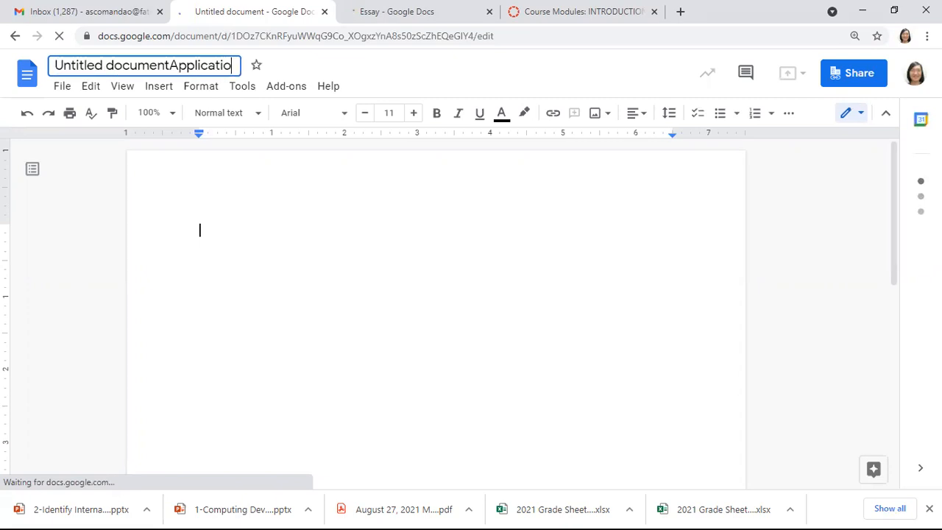
# Step: Rename the document as Job Application Letter, replacing the whole existing title
pyautogui.tripleClick(147, 63)
pyautogui.click(146, 63)
pyautogui.tripleClick(146, 64)
pyautogui.write('Job ')
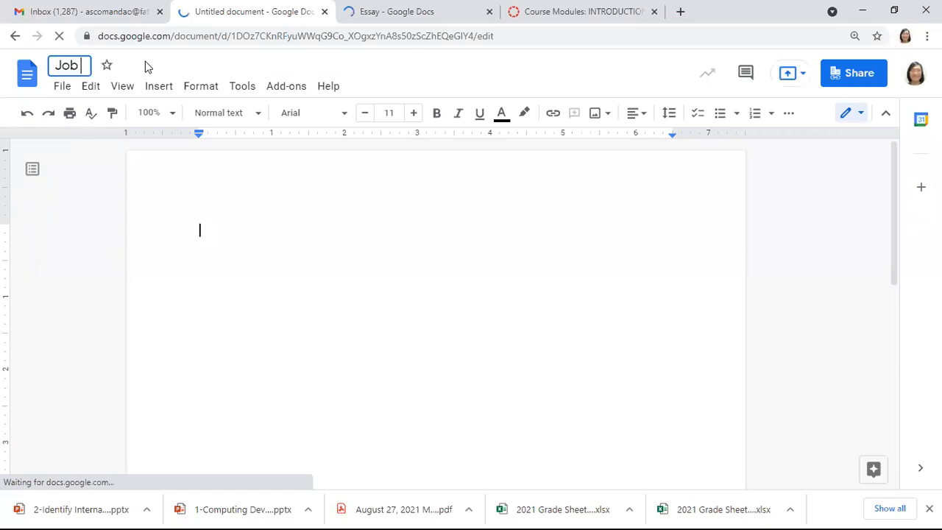
pyautogui.write('Applicatio')
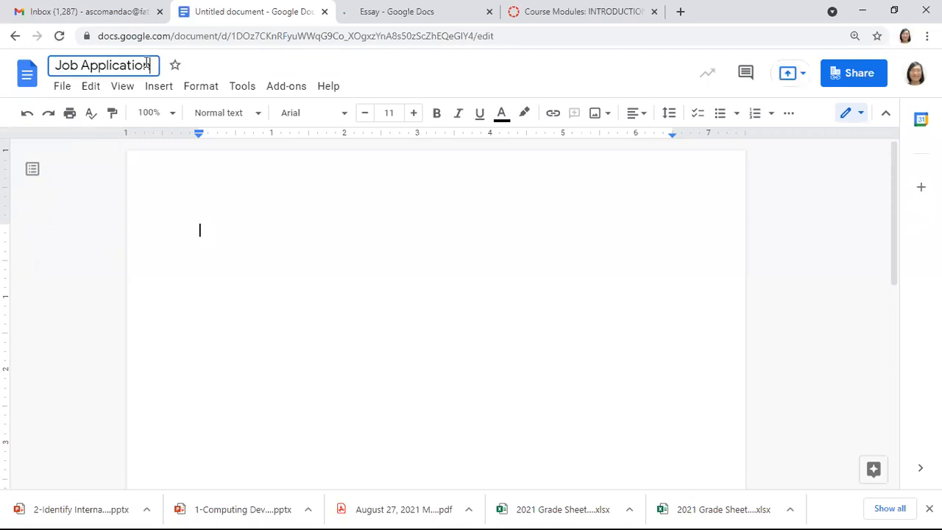
pyautogui.write('n Letter')
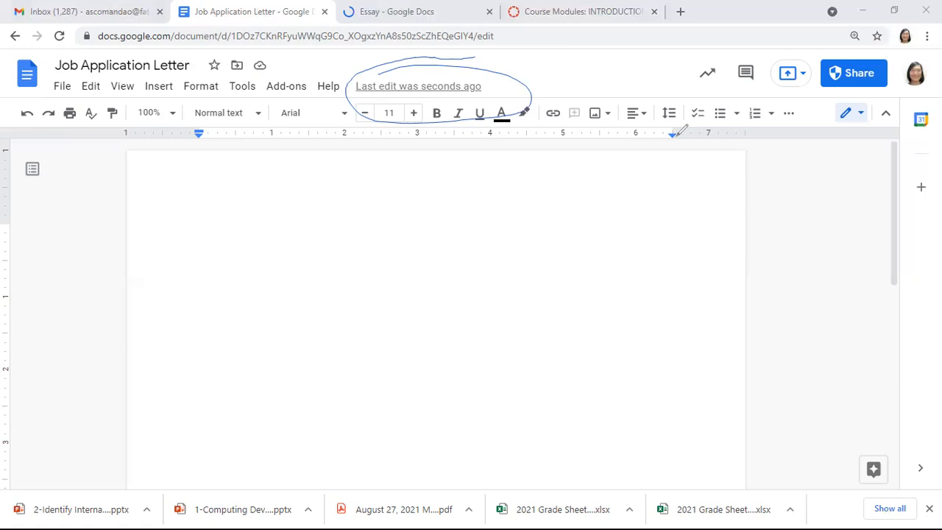
pyautogui.click(677, 136)
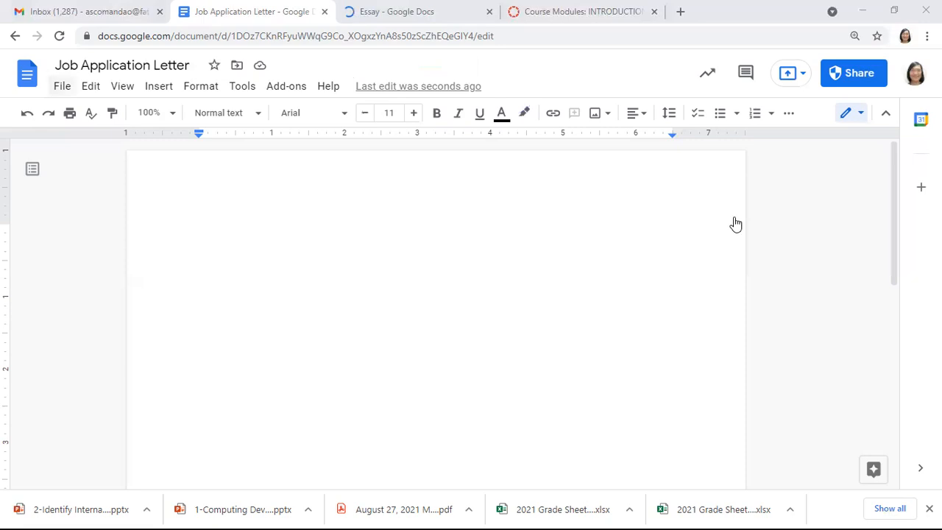
pyautogui.hotkey('alt', 'e')
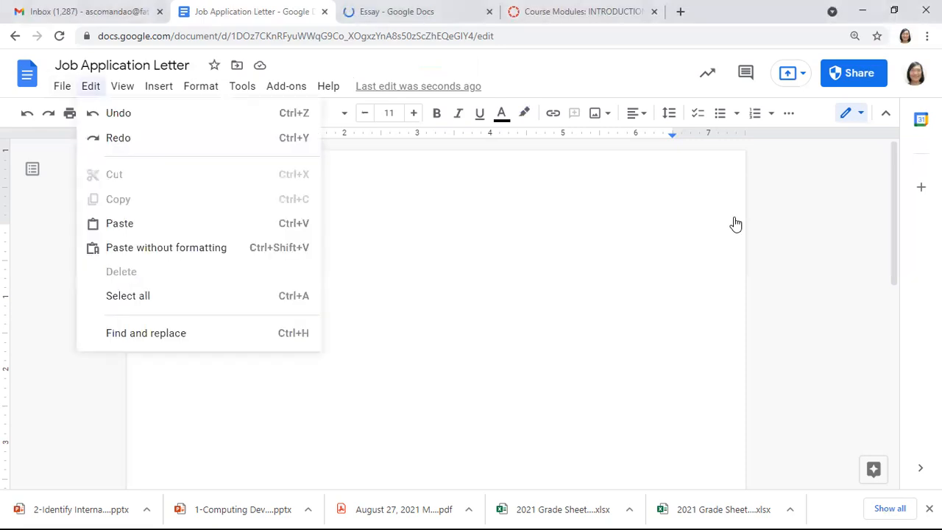
pyautogui.press('Right')
pyautogui.press('Right')
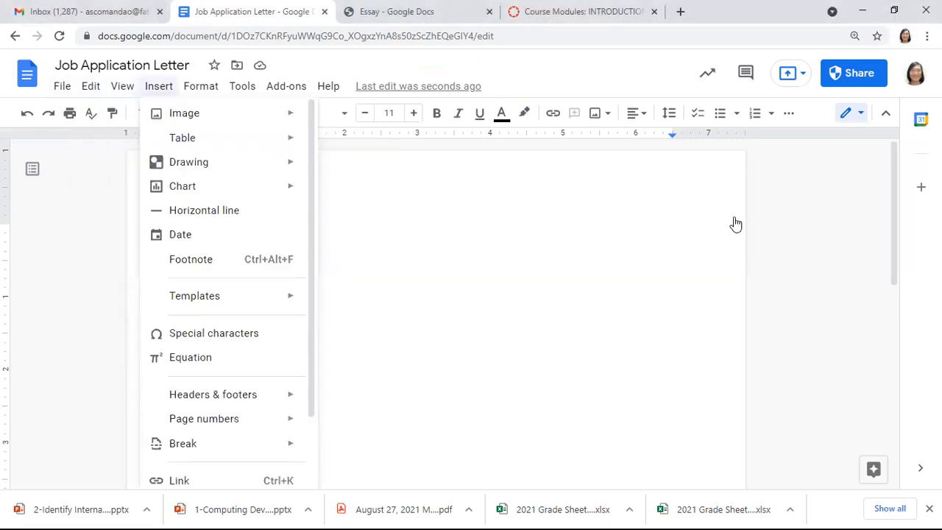
pyautogui.press('Right')
pyautogui.press('Right')
pyautogui.press('Right')
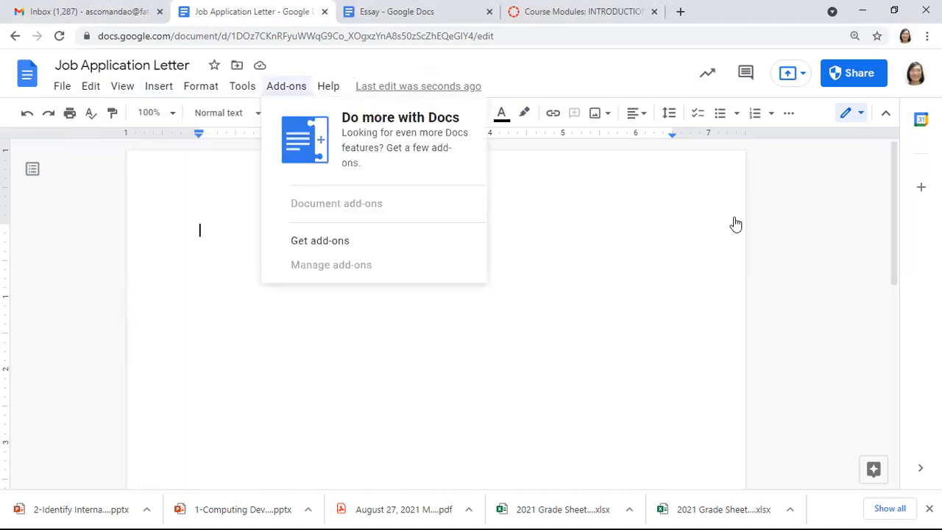
pyautogui.press('Escape')
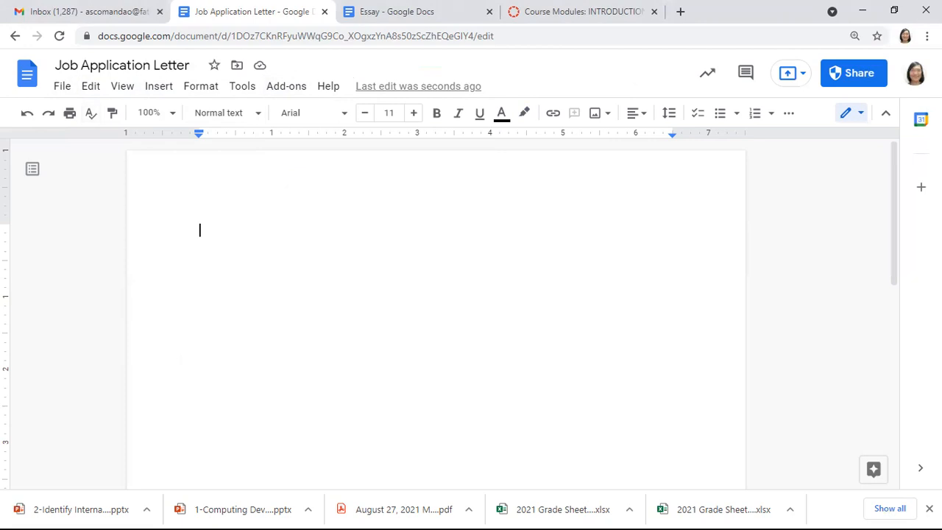
pyautogui.hotkey('alt', 'f')
pyautogui.moveTo(90, 150)
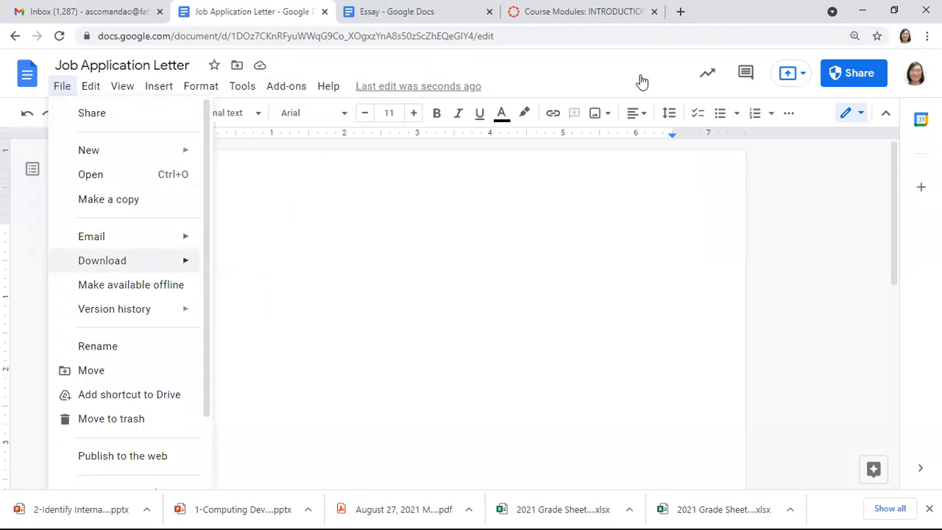
pyautogui.click(643, 81)
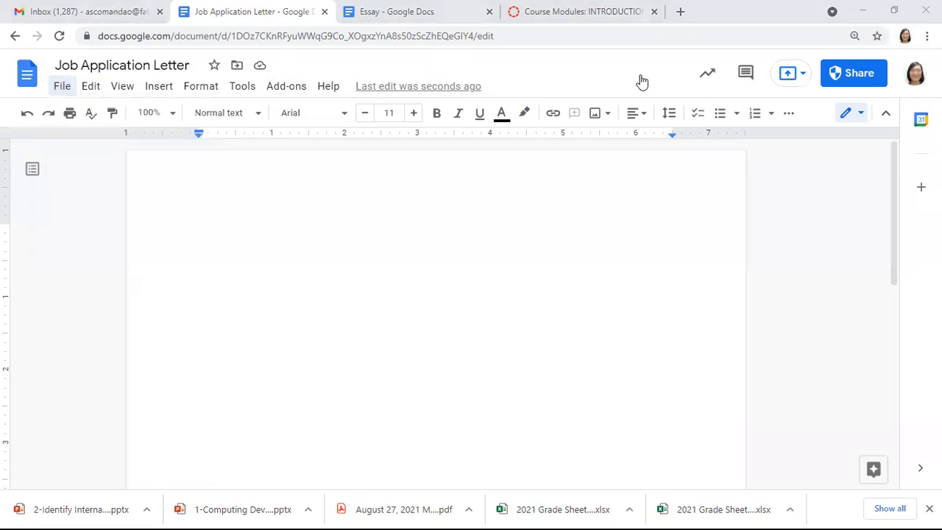
pyautogui.hotkey('alt', 'e')
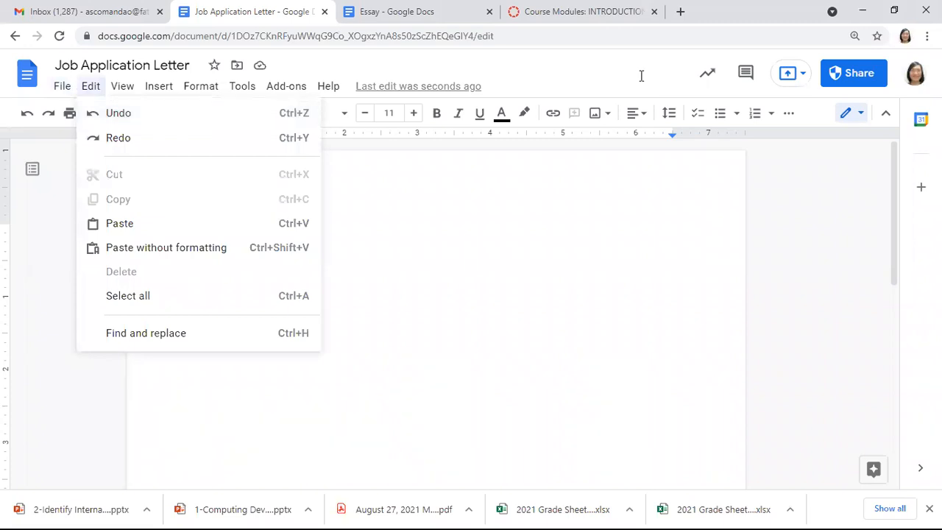
pyautogui.press('Escape')
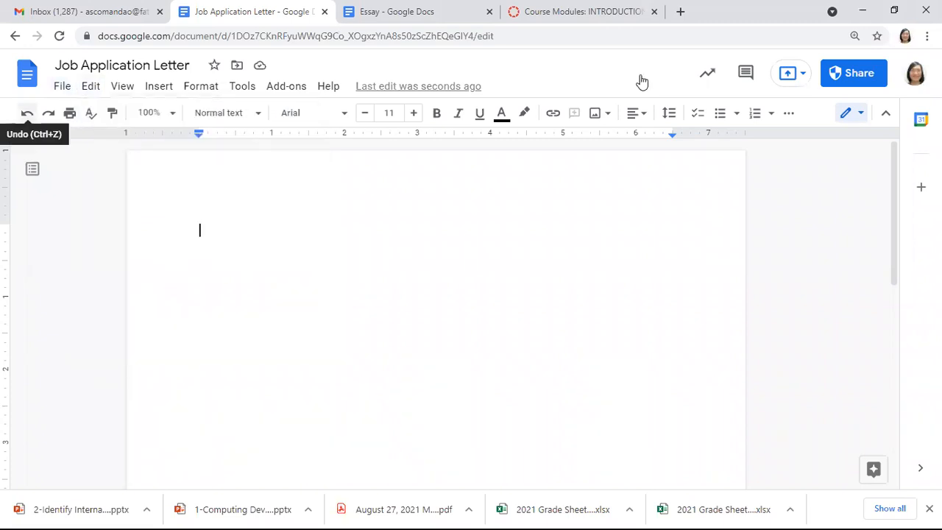
pyautogui.press('Right')
pyautogui.press('Right')
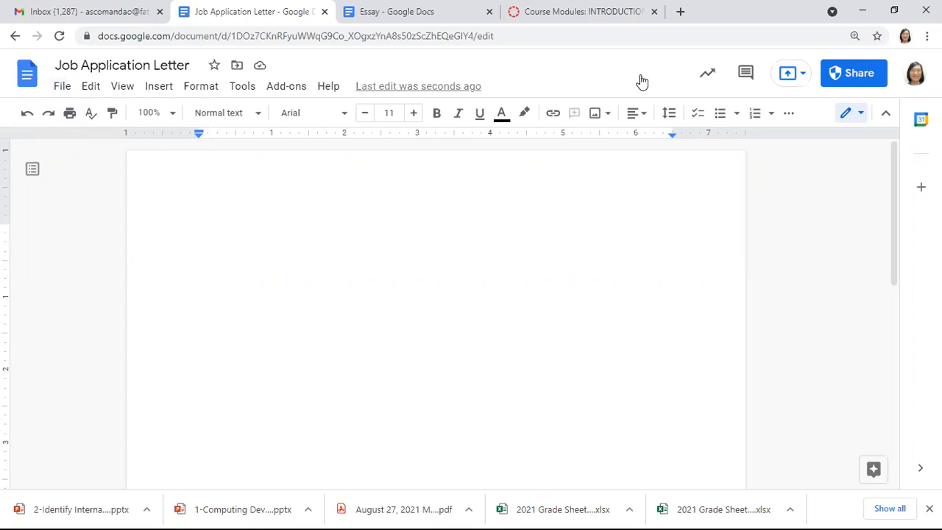
# Step: Write the date "September 17, 2021" as plain text at the start of the letter, followed by a blank line
pyautogui.write('Date')
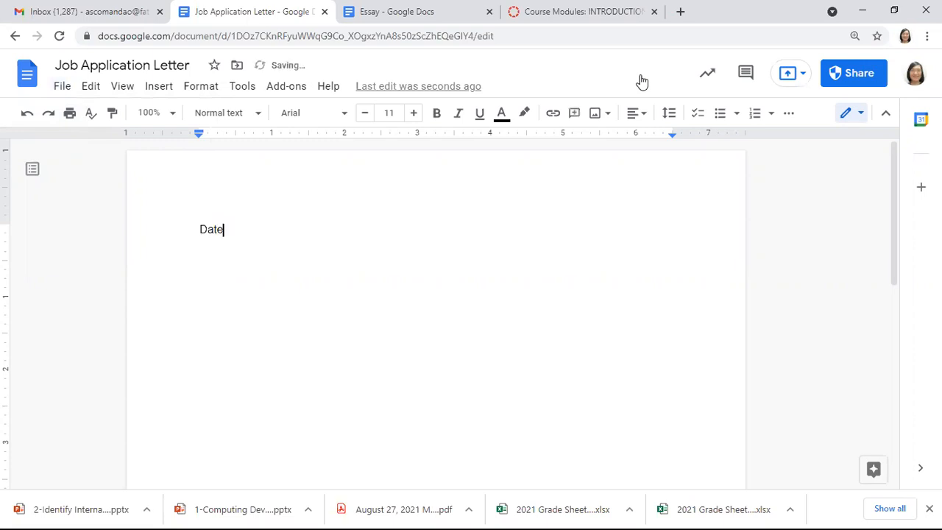
pyautogui.hotkey('shift', 'Home')
pyautogui.write('September 1')
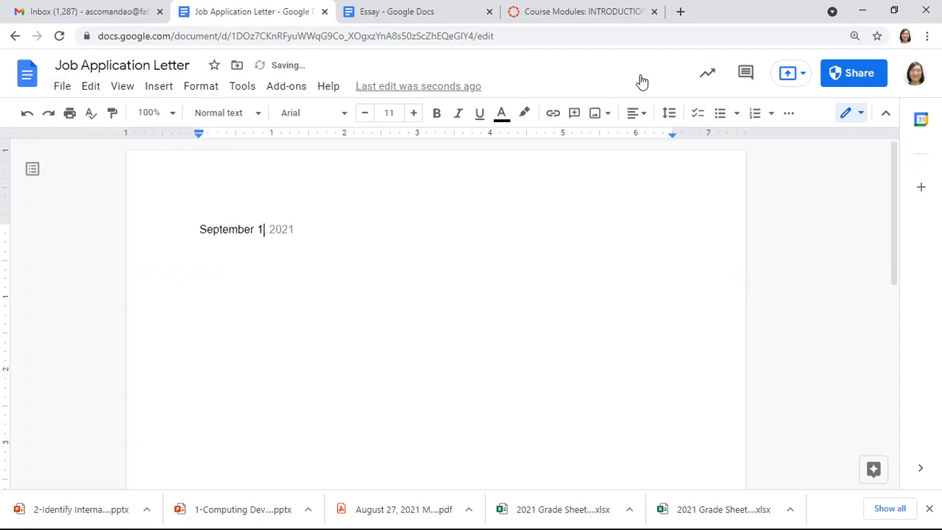
pyautogui.write('7, 2')
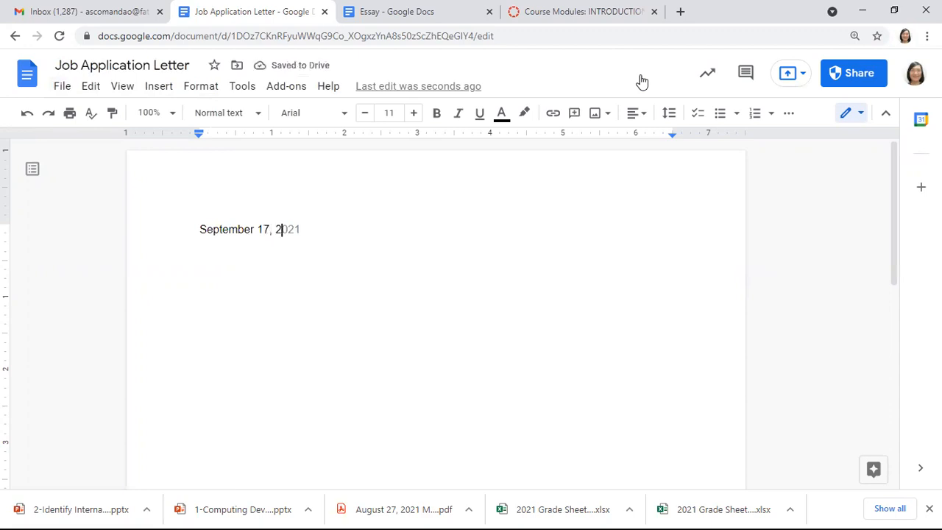
pyautogui.press('Tab')
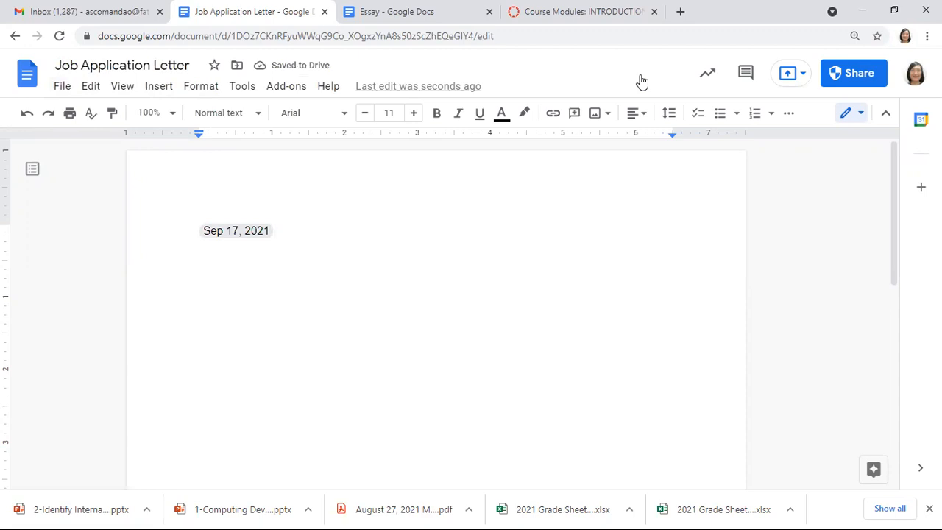
pyautogui.hotkey('ctrl', 'z')
pyautogui.write('021')
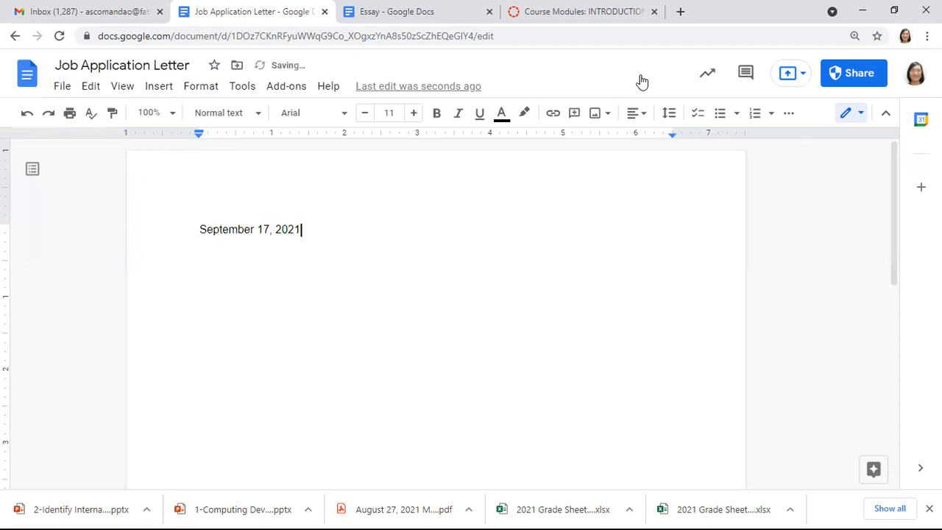
pyautogui.press('Return')
pyautogui.press('Return')
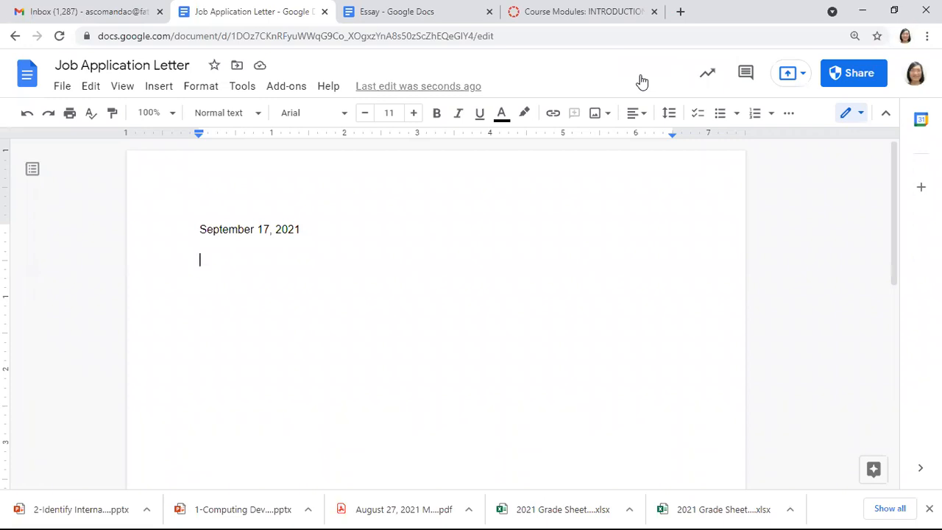
# Step: Add the recipient lines "Mr. Mark Zuckerberg", "HR Manager" and "Apple, Inc." below the date
pyautogui.write('Mac')
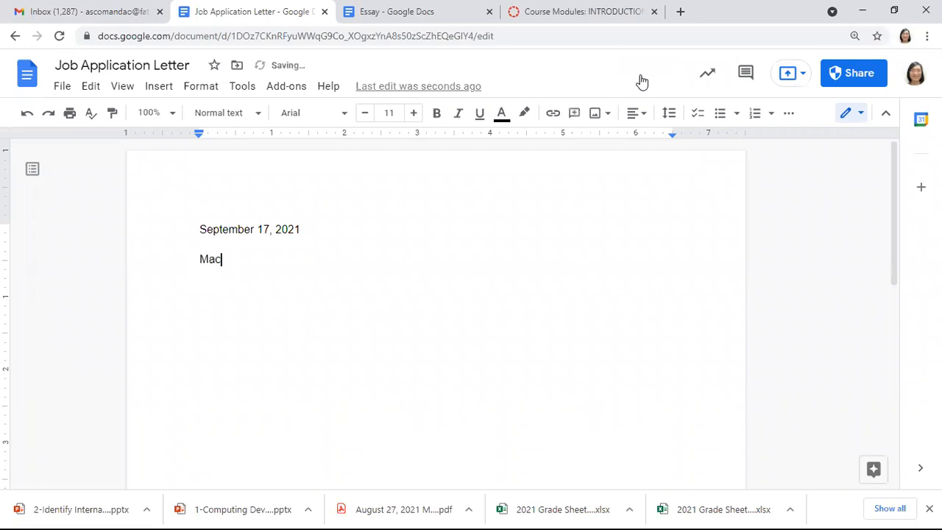
pyautogui.press('BackSpace')
pyautogui.press('BackSpace')
pyautogui.write('r. Mark Zuckerber')
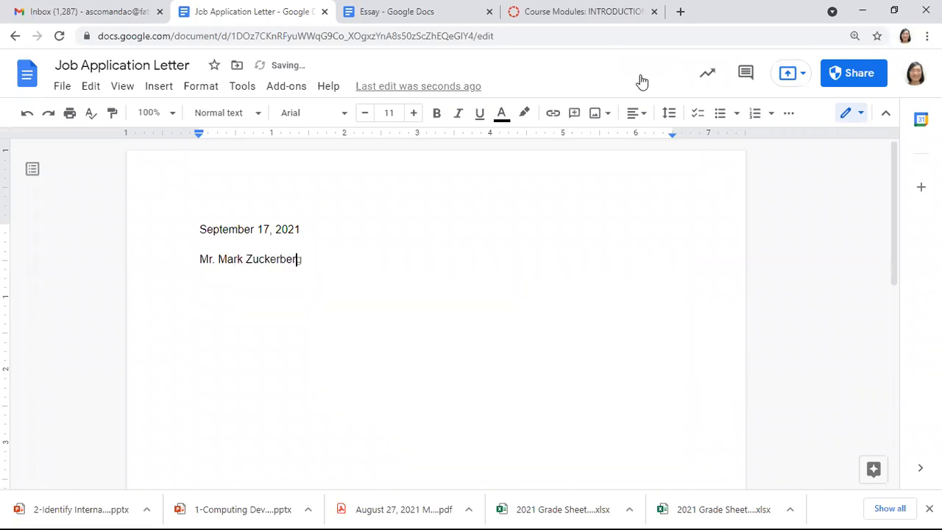
pyautogui.write('g')
pyautogui.press('Return')
pyautogui.write('HR Manager')
pyautogui.press('Return')
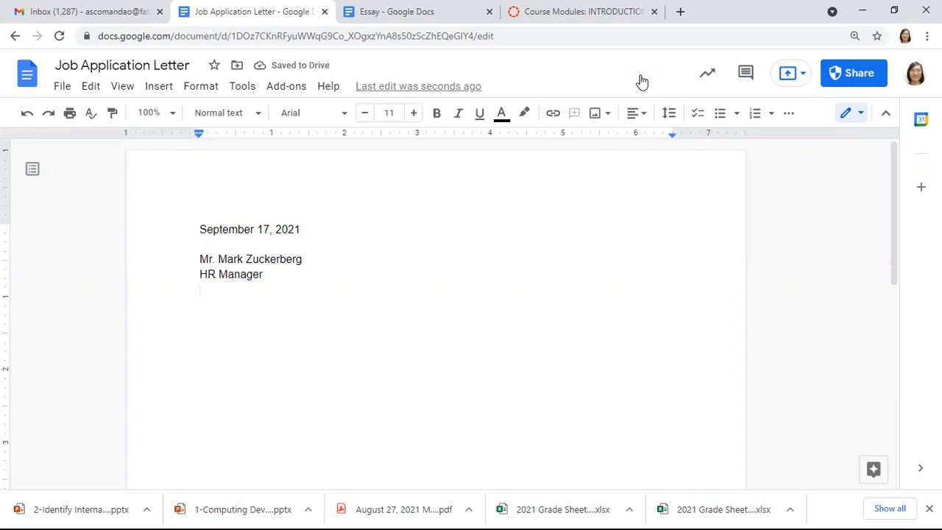
pyautogui.write('Apple')
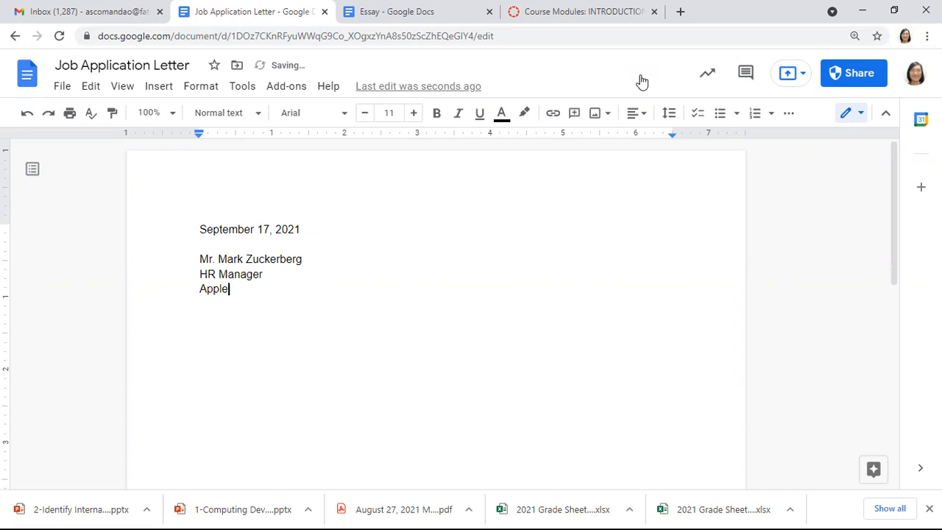
pyautogui.write(', Inc.')
pyautogui.press('Return')
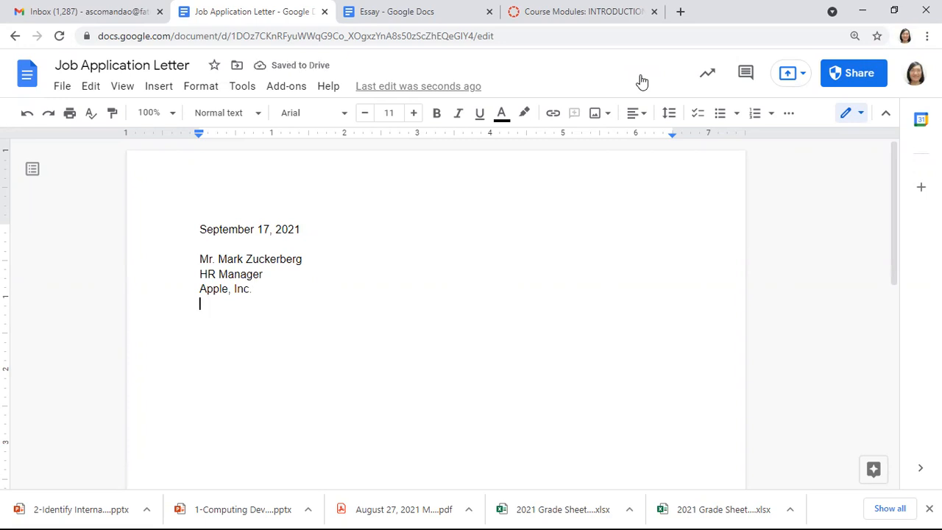
# Step: Complete the recipient's address with the lines "Silicon Valley, California" and "U.S.A."
pyautogui.write('C')
pyautogui.press('BackSpace')
pyautogui.write('Silic')
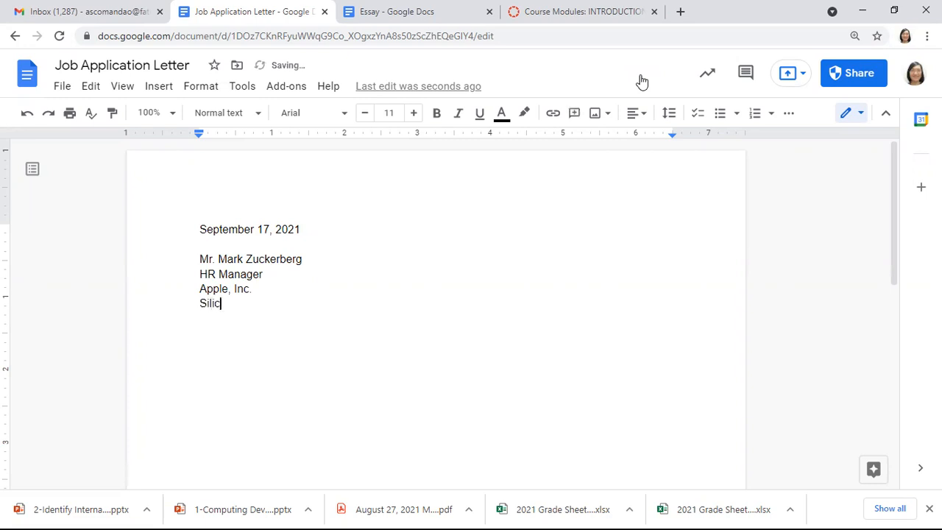
pyautogui.write('on Valley, Cali')
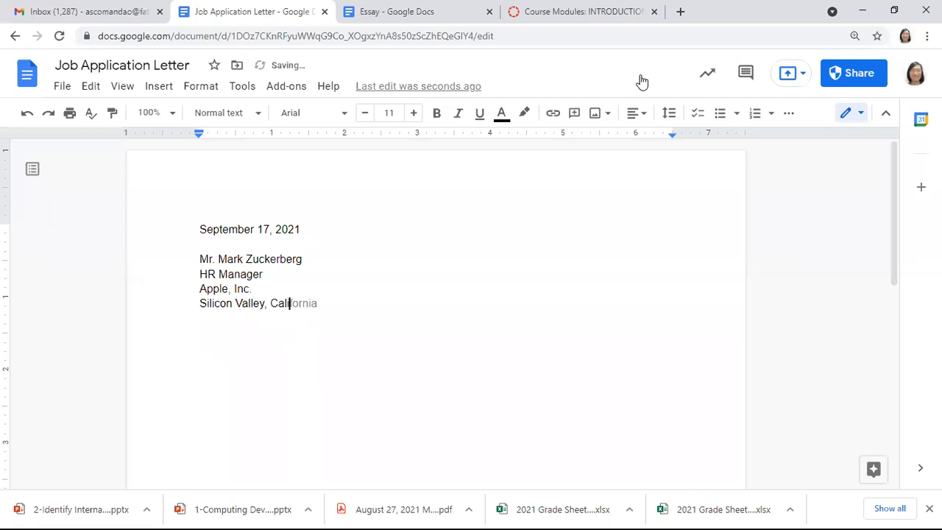
pyautogui.press('Tab')
pyautogui.press('Return')
pyautogui.write('U.S.A.')
pyautogui.press('Return')
# Step: Add the salutation "Dear Mr. Zuckerberg:" two blank lines below the address, and the greeting "Good day!" one blank line under it
pyautogui.press('Return')
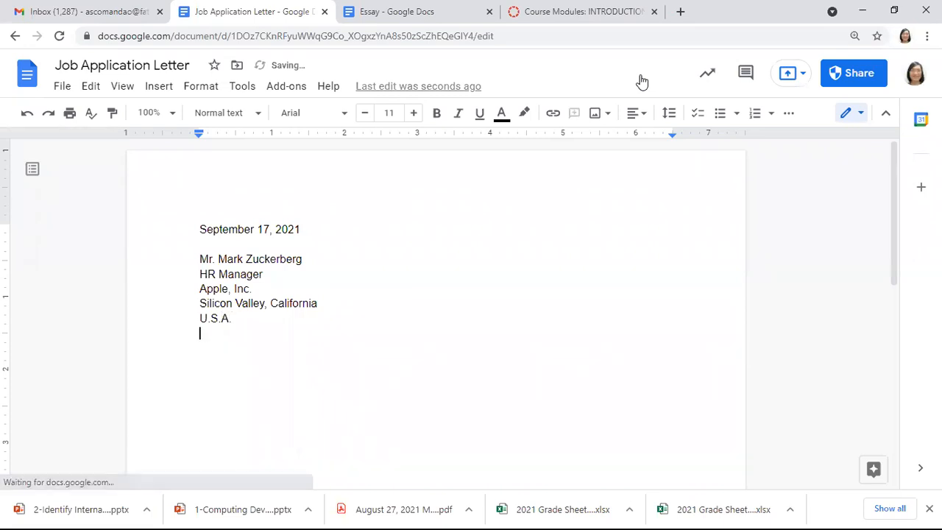
pyautogui.press('Return')
pyautogui.write('Dear Mr')
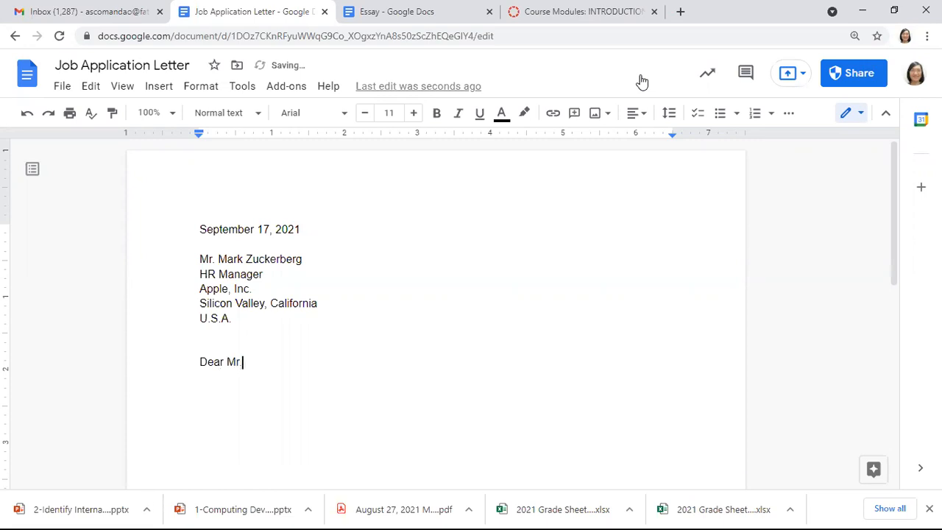
pyautogui.write('. Zuckerberg:')
pyautogui.press('Return')
pyautogui.press('Return')
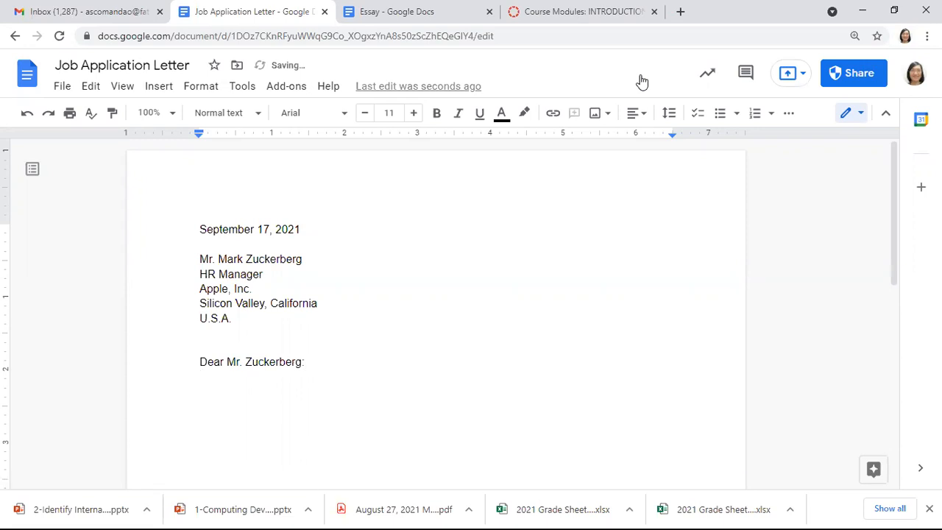
pyautogui.write('Good day!')
pyautogui.press('Return')
pyautogui.press('Return')
# Step: Begin the body paragraph with "I would like to apply for the position of Web Developer in your prestigious company"
pyautogui.write('I would ki')
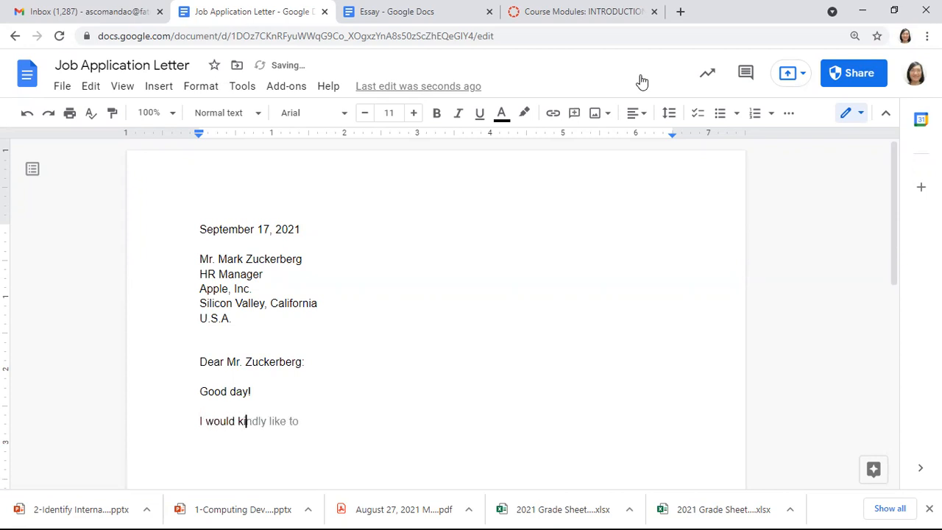
pyautogui.press('BackSpace')
pyautogui.write('like')
pyautogui.press('Tab')
pyautogui.press('Tab')
pyautogui.write('W')
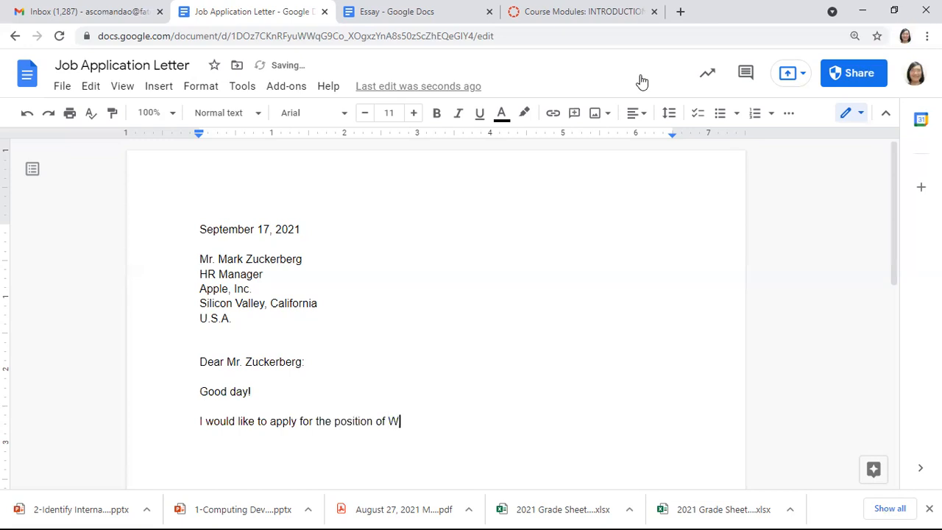
pyautogui.write('eb Developer in y')
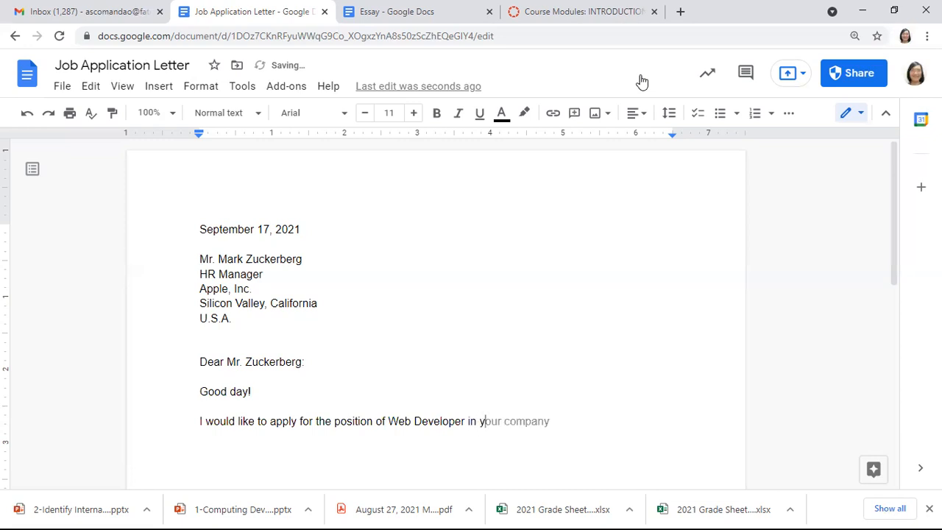
pyautogui.write('our pres')
pyautogui.press('Tab')
# Step: End the opening sentence and continue the paragraph with "Attached herewith is my resume for your reference."
pyautogui.write('. Atta')
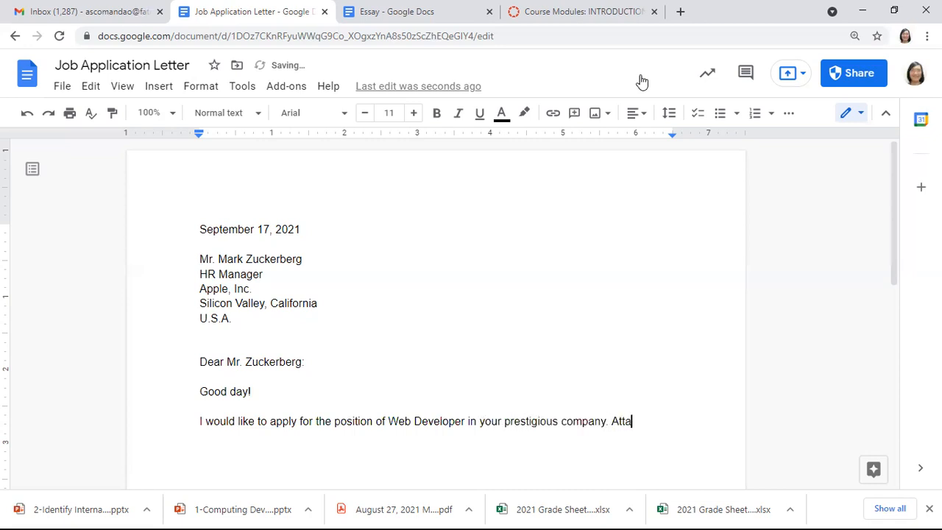
pyautogui.write('ched herew')
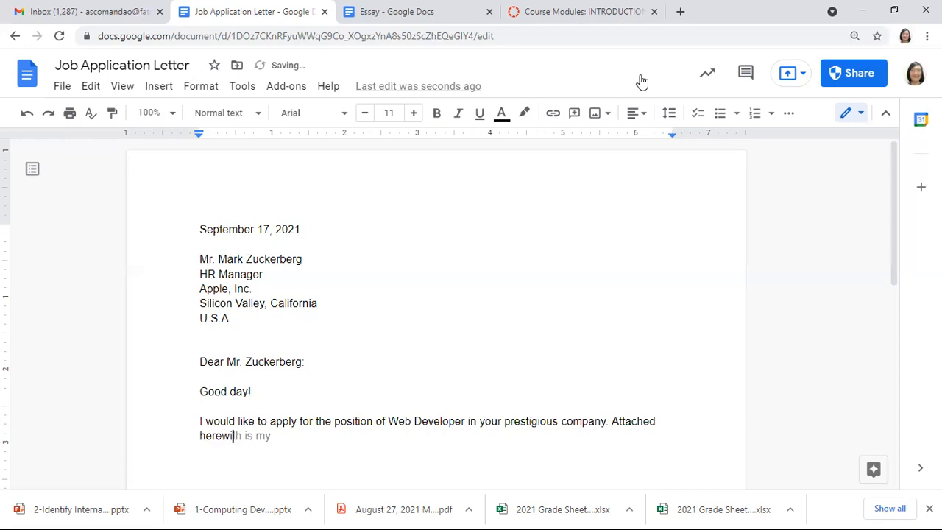
pyautogui.write('ith')
pyautogui.press('Tab')
pyautogui.write('resume')
pyautogui.press('Tab')
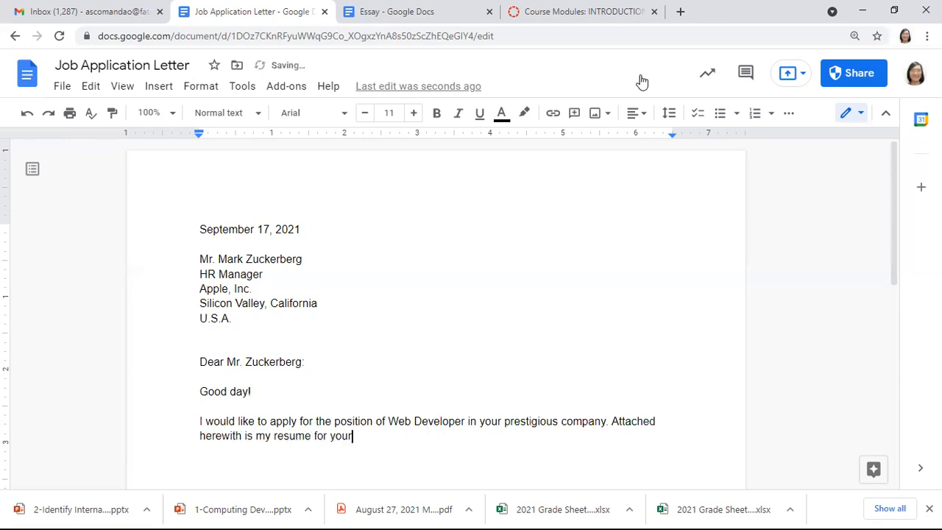
pyautogui.write('reference. Likwi')
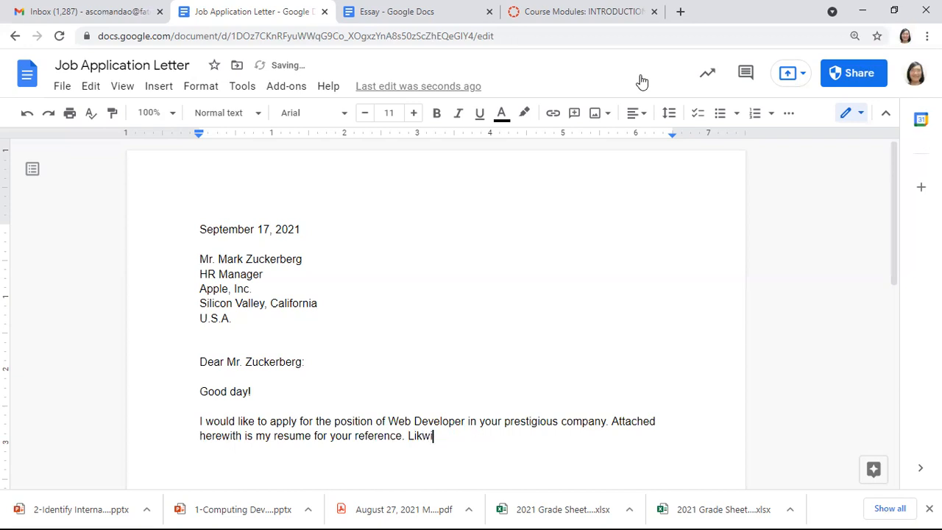
# Step: Finish the body paragraph with "Likewise, I will be available for an interview upon your request." and leave one blank line below it
pyautogui.press('BackSpace')
pyautogui.write('ewise, I will be ava')
pyautogui.press('Tab')
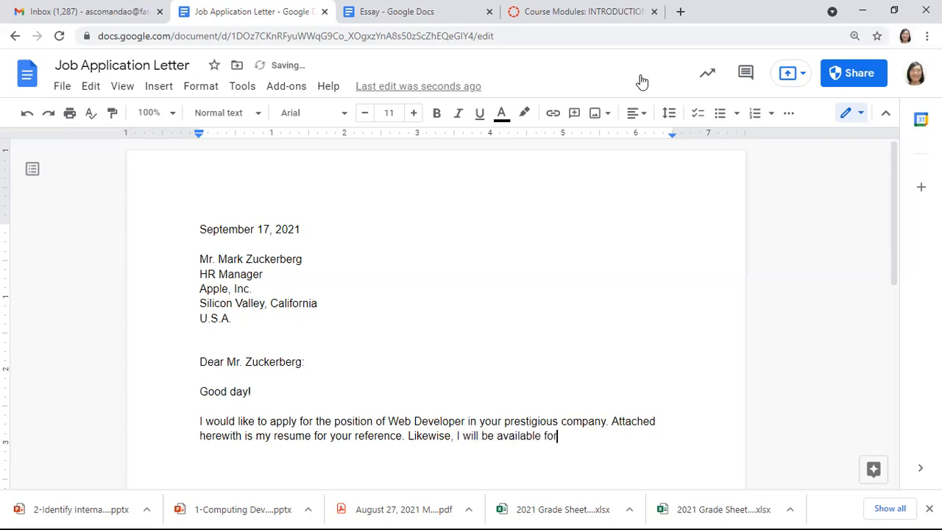
pyautogui.press('Tab')
pyautogui.write('upon')
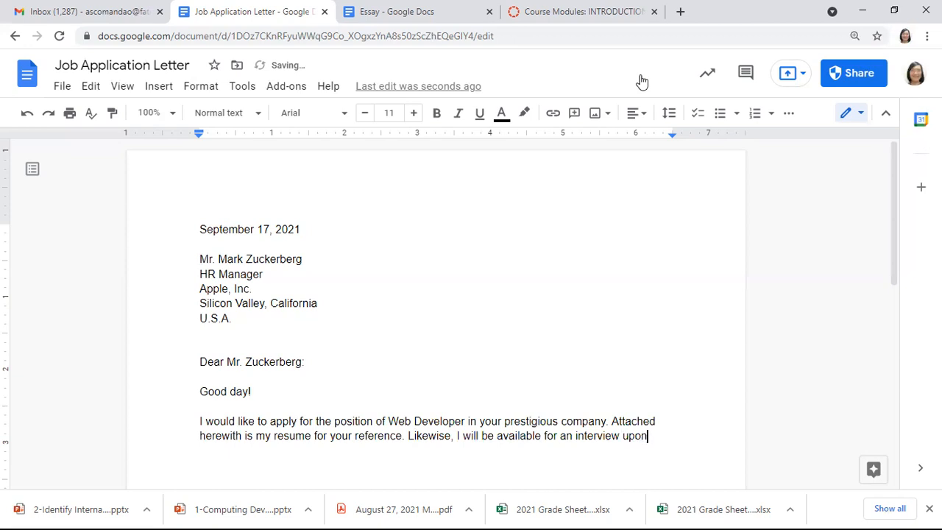
pyautogui.write(' your request.')
pyautogui.press('Return')
pyautogui.press('Return')
pyautogui.press('Return')
pyautogui.press('Return')
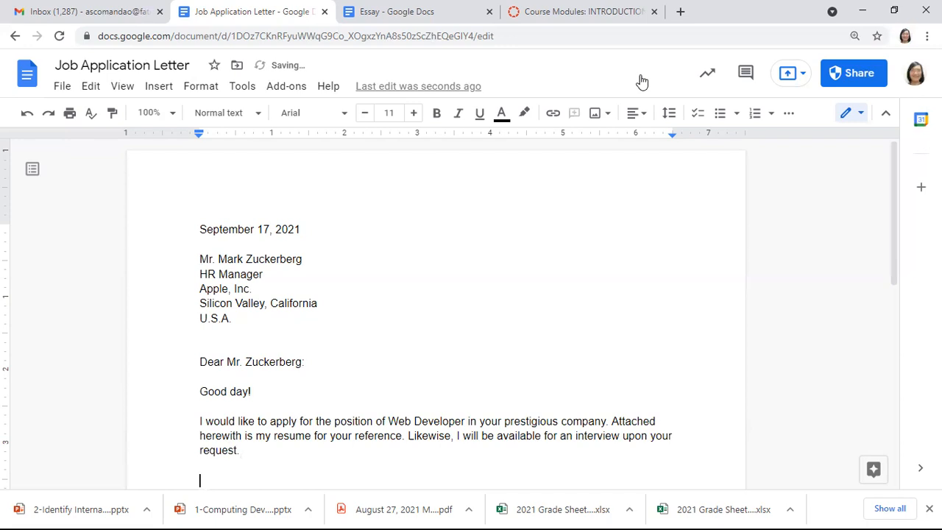
pyautogui.press('BackSpace')
pyautogui.press('BackSpace')
# Step: Write the closing line "Looking forward to your favorable response." below the body paragraph, followed by blank lines
pyautogui.write('Looking forward to y')
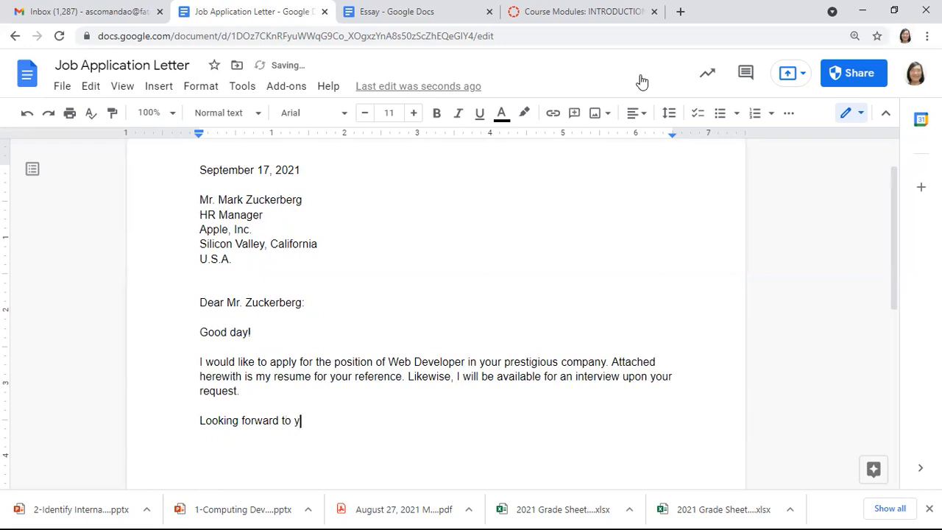
pyautogui.write('our fa')
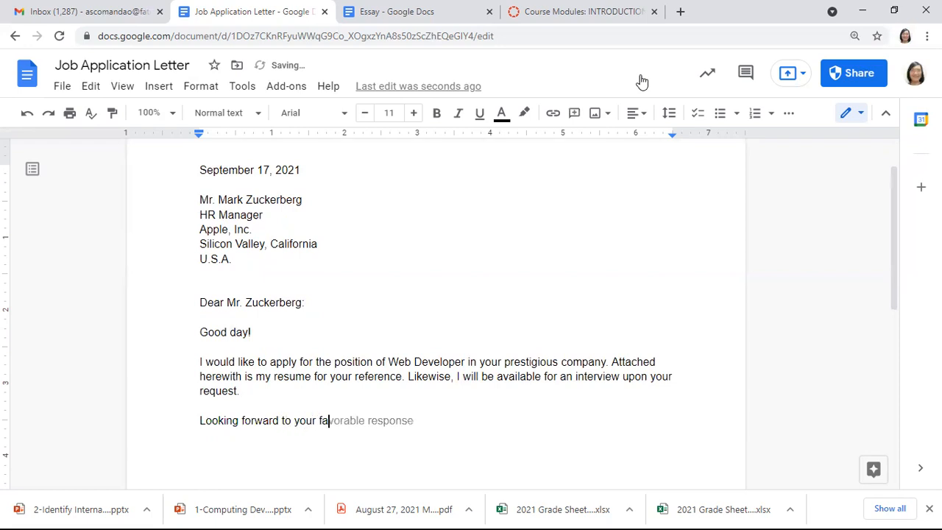
pyautogui.write('vorable response.')
pyautogui.press('Return')
pyautogui.press('Return')
pyautogui.press('Return')
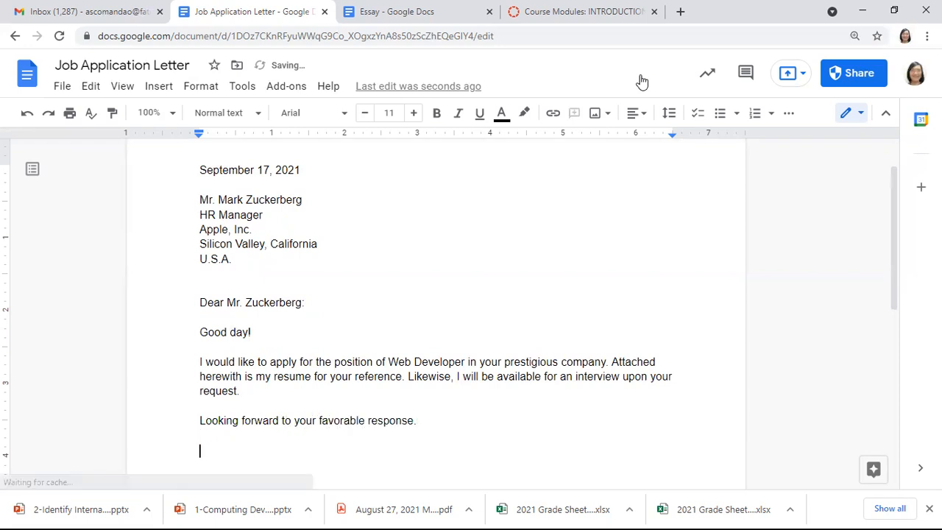
# Step: Add the complimentary close "Respectfully yours," three blank lines below the closing line, and leave space for a signature
pyautogui.press('Return')
pyautogui.write('Resep')
pyautogui.press('BackSpace')
pyautogui.press('BackSpace')
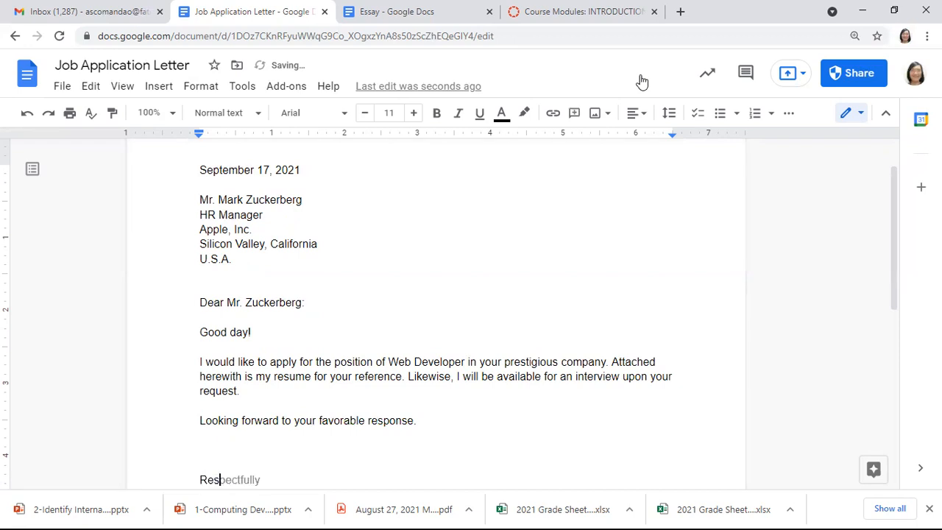
pyautogui.press('Tab')
pyautogui.write('yours,')
pyautogui.press('Return')
pyautogui.press('Return')
pyautogui.press('Return')
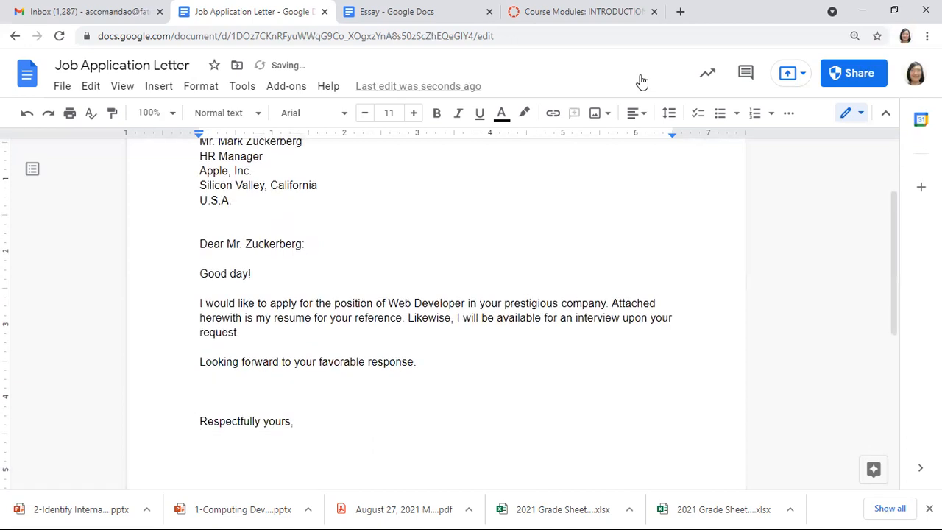
# Step: Sign the letter with the name "Bill Gates" and the designation "Applicant" on the line beneath it
pyautogui.write('Bill Gates')
pyautogui.press('Return')
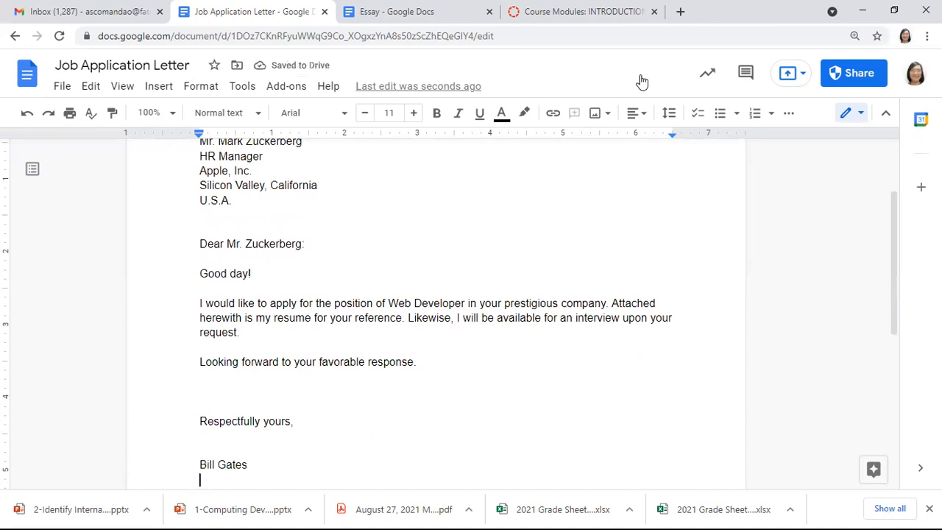
pyautogui.write('Applicant')
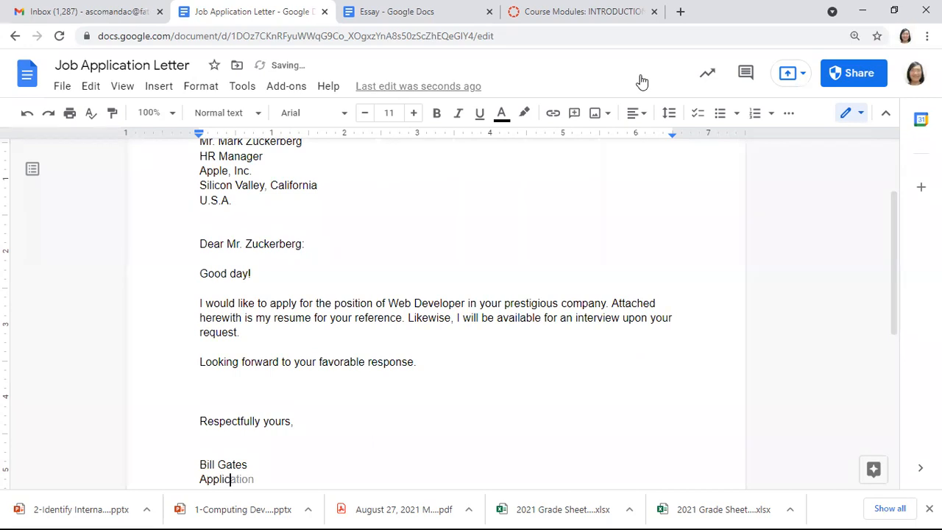
pyautogui.press('Up')
pyautogui.press('Up')
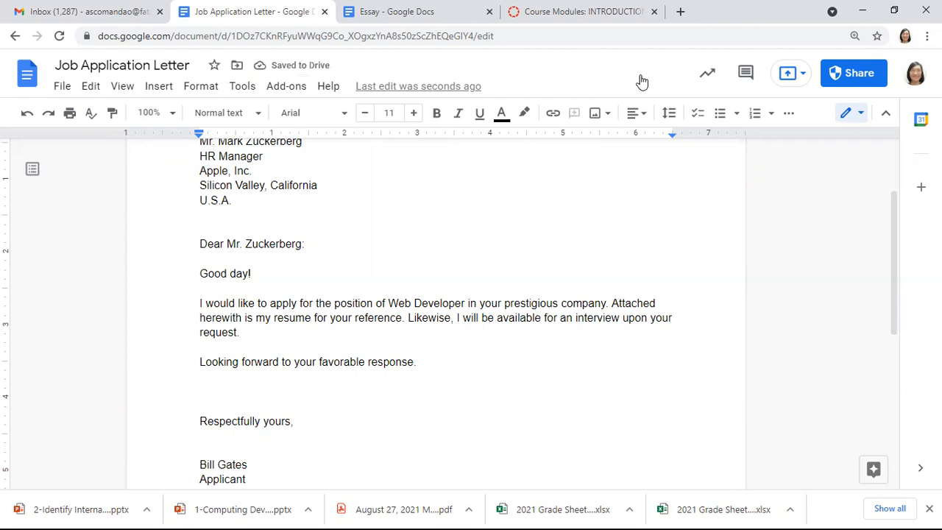
pyautogui.click(642, 82)
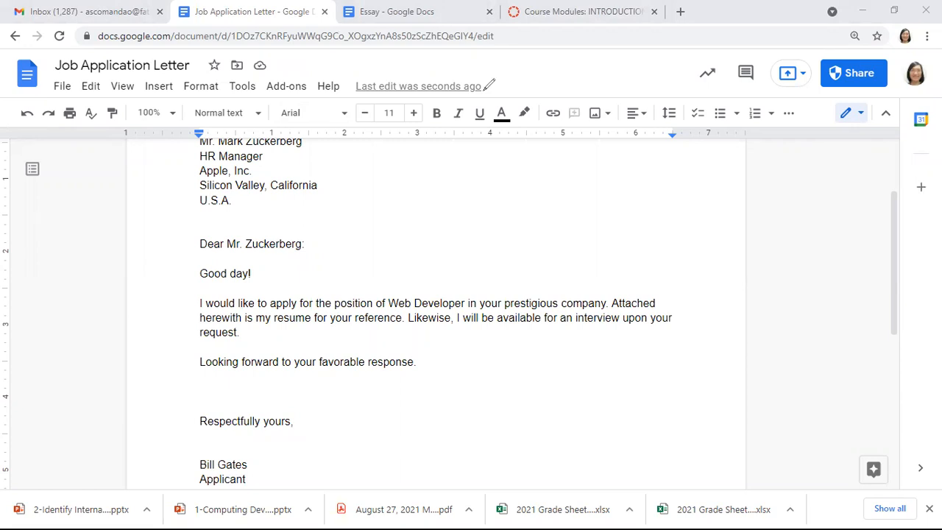
pyautogui.moveTo(446, 71); pyautogui.dragTo(499, 103)
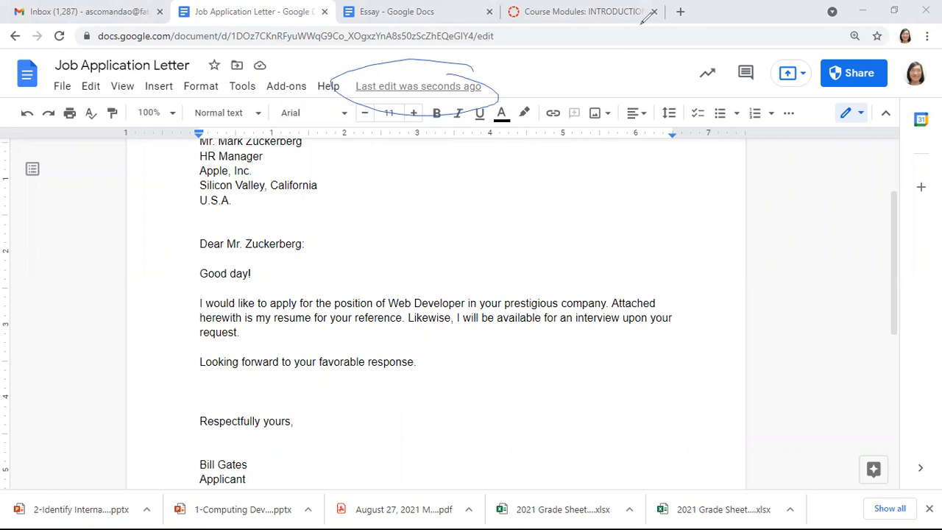
pyautogui.click(610, 171)
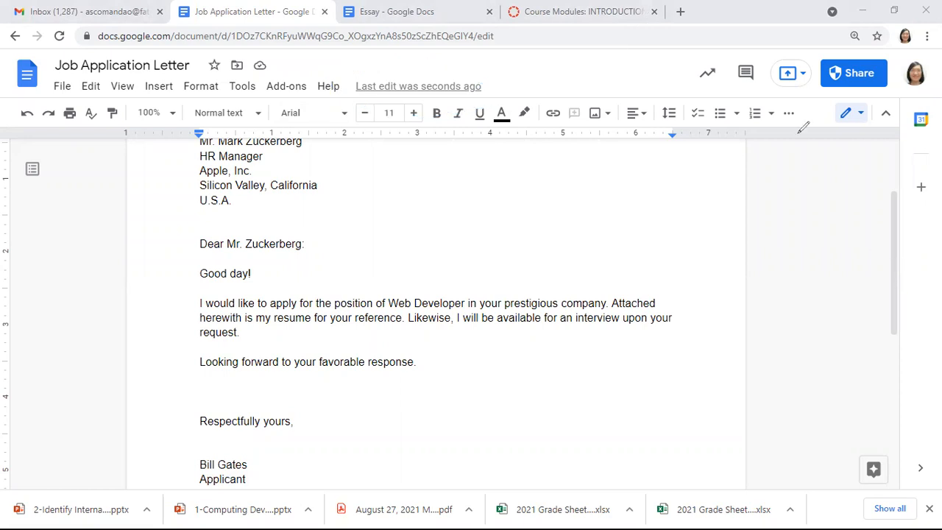
# Step: Review the finished letter by jumping between its beginning and its end, finishing at the date line
pyautogui.moveTo(894, 265); pyautogui.dragTo(788, 42)
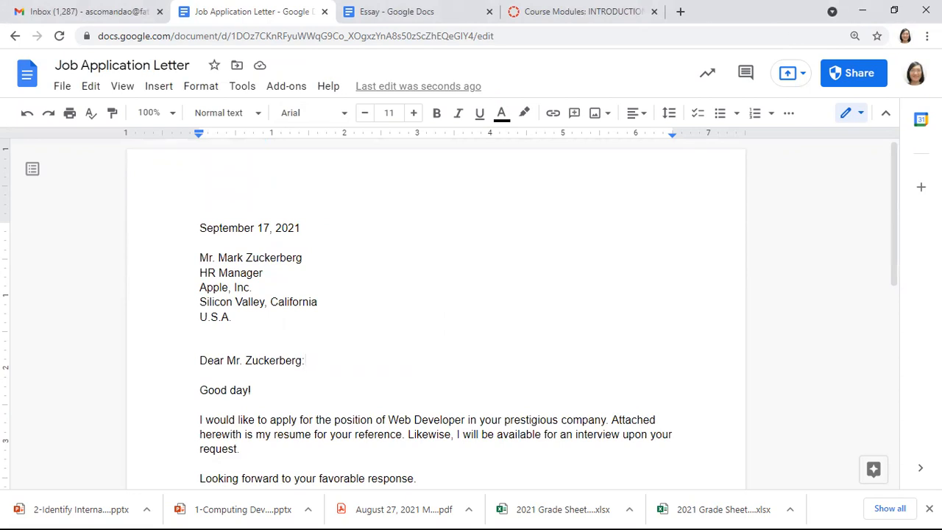
pyautogui.hotkey('ctrl', 'Home')
pyautogui.press('Down')
pyautogui.press('Up')
pyautogui.hotkey('ctrl', 'End')
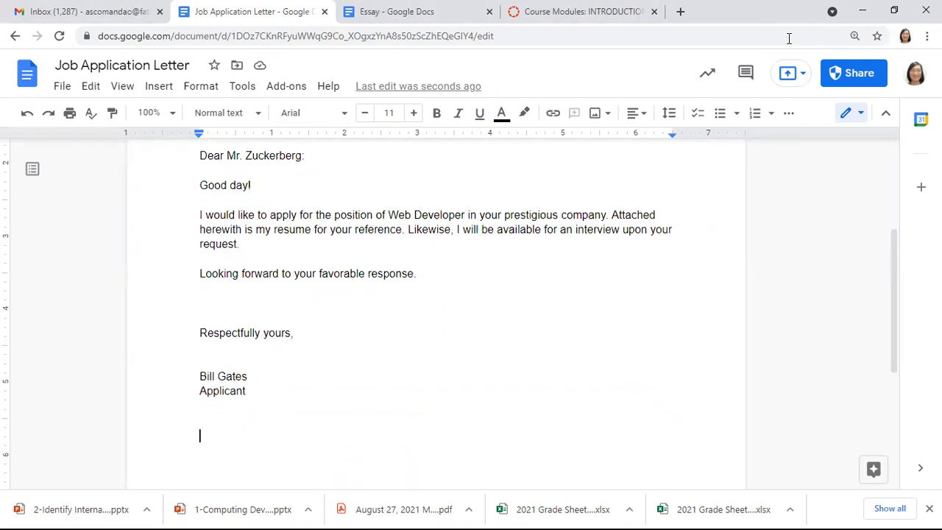
pyautogui.hotkey('ctrl', 'Home')
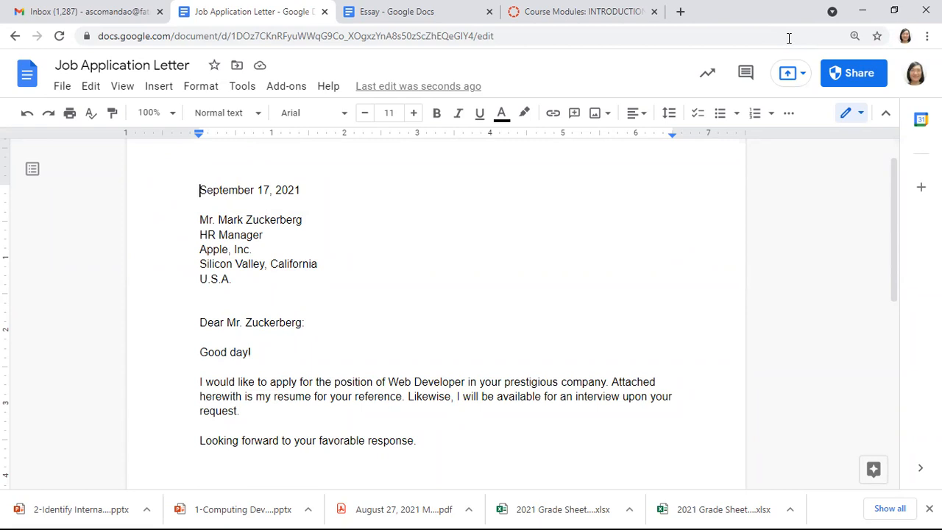
pyautogui.hotkey('ctrl', 'End')
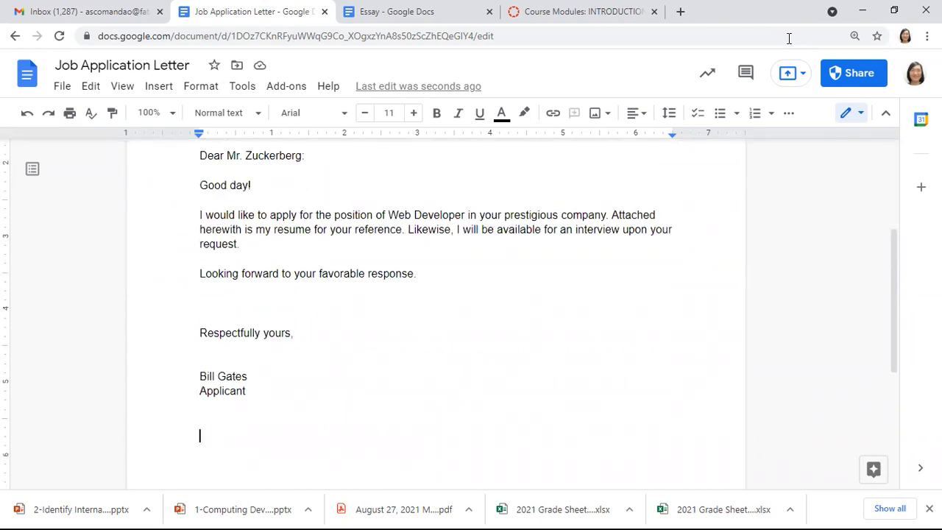
pyautogui.hotkey('ctrl', 'Home')
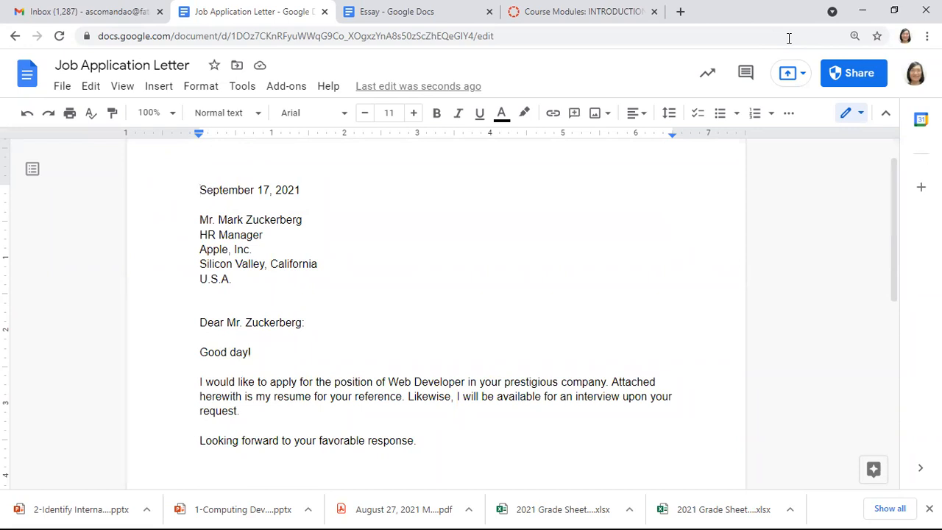
# Step: Select the text line by line from the date down past the recipient's address, and clear the selection
pyautogui.hotkey('shift', 'Down')
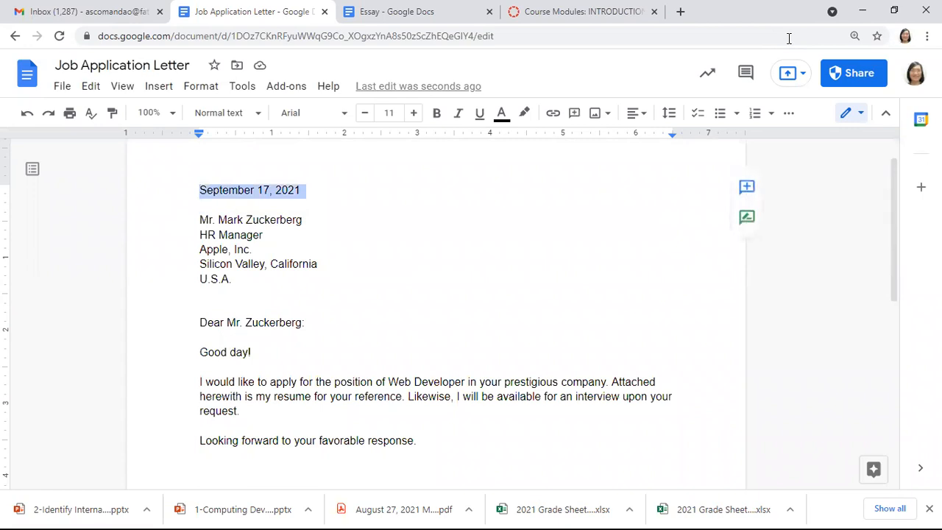
pyautogui.hotkey('shift', 'Down')
pyautogui.hotkey('shift', 'Down')
pyautogui.hotkey('shift', 'Down')
pyautogui.hotkey('shift', 'Down')
pyautogui.hotkey('shift', 'Down')
pyautogui.hotkey('shift', 'Down')
pyautogui.hotkey('shift', 'Down')
pyautogui.hotkey('shift', 'Down')
pyautogui.hotkey('shift', 'Down')
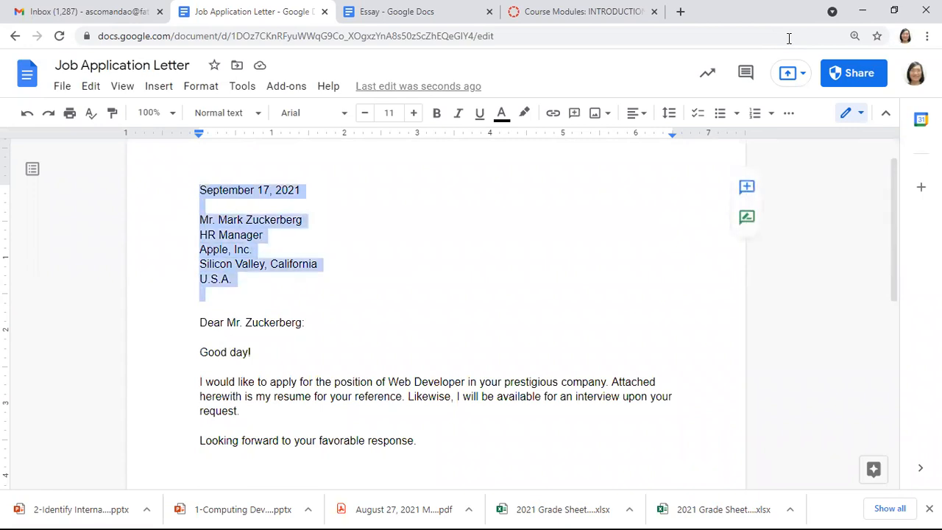
pyautogui.hotkey('shift', 'Down')
pyautogui.hotkey('shift', 'Down')
pyautogui.press('Left')
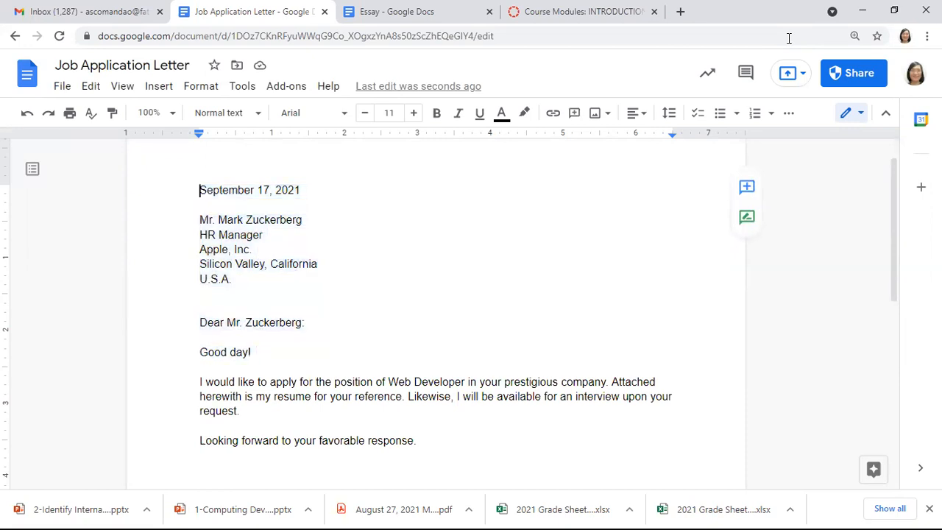
# Step: Extend a line-by-line selection from the date down past the "Good day!" greeting, and shrink it back to the start of the letter
pyautogui.hotkey('shift', 'Down')
pyautogui.hotkey('shift', 'Down')
pyautogui.hotkey('shift', 'Down')
pyautogui.hotkey('shift', 'Down')
pyautogui.hotkey('shift', 'Down')
pyautogui.hotkey('shift', 'Down')
pyautogui.hotkey('shift', 'Down')
pyautogui.hotkey('shift', 'Down')
pyautogui.hotkey('shift', 'Down')
pyautogui.hotkey('shift', 'Down')
pyautogui.hotkey('shift', 'Down')
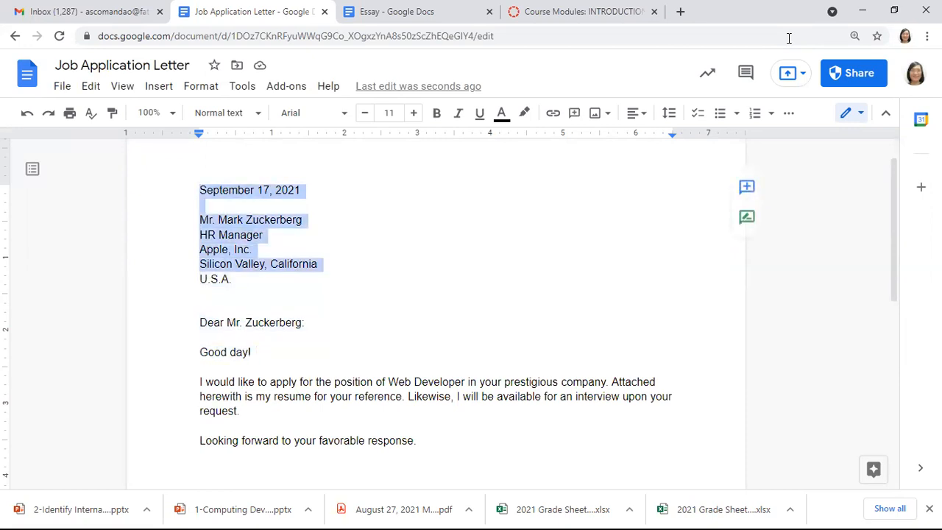
pyautogui.hotkey('shift', 'Down')
pyautogui.hotkey('shift', 'Down')
pyautogui.hotkey('shift', 'Down')
pyautogui.hotkey('shift', 'Down')
pyautogui.hotkey('shift', 'Down')
pyautogui.hotkey('shift', 'Down')
pyautogui.hotkey('shift', 'Down')
pyautogui.hotkey('shift', 'Down')
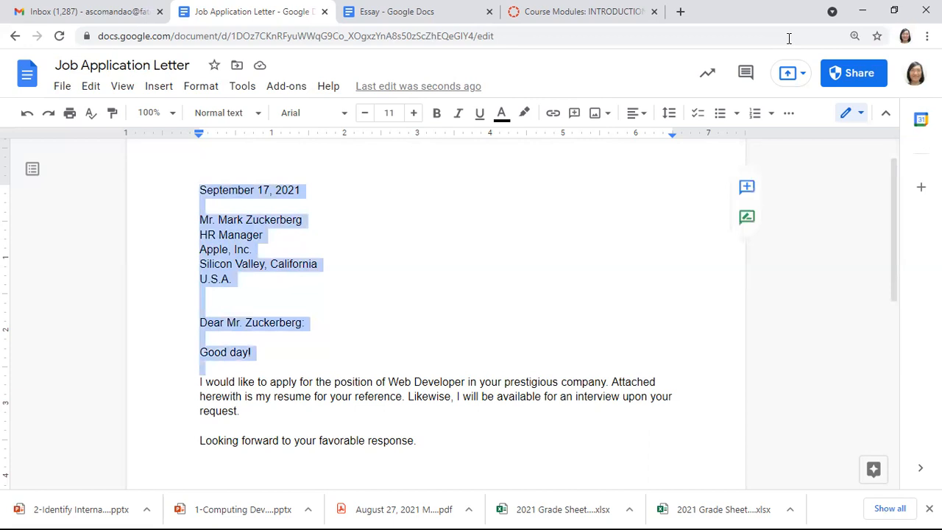
pyautogui.hotkey('shift', 'Down')
pyautogui.hotkey('shift', 'Down')
pyautogui.hotkey('shift', 'Up')
pyautogui.hotkey('shift', 'Up')
pyautogui.hotkey('shift', 'Up')
pyautogui.hotkey('shift', 'Up')
pyautogui.hotkey('shift', 'Up')
pyautogui.hotkey('shift', 'Up')
pyautogui.hotkey('shift', 'Up')
pyautogui.hotkey('shift', 'Up')
pyautogui.hotkey('shift', 'Up')
pyautogui.hotkey('shift', 'Up')
pyautogui.hotkey('shift', 'Up')
pyautogui.hotkey('shift', 'Up')
pyautogui.hotkey('shift', 'Up')
pyautogui.hotkey('shift', 'Up')
pyautogui.hotkey('shift', 'Up')
pyautogui.hotkey('shift', 'Up')
pyautogui.hotkey('shift', 'Up')
pyautogui.hotkey('shift', 'Up')
pyautogui.hotkey('shift', 'Up')
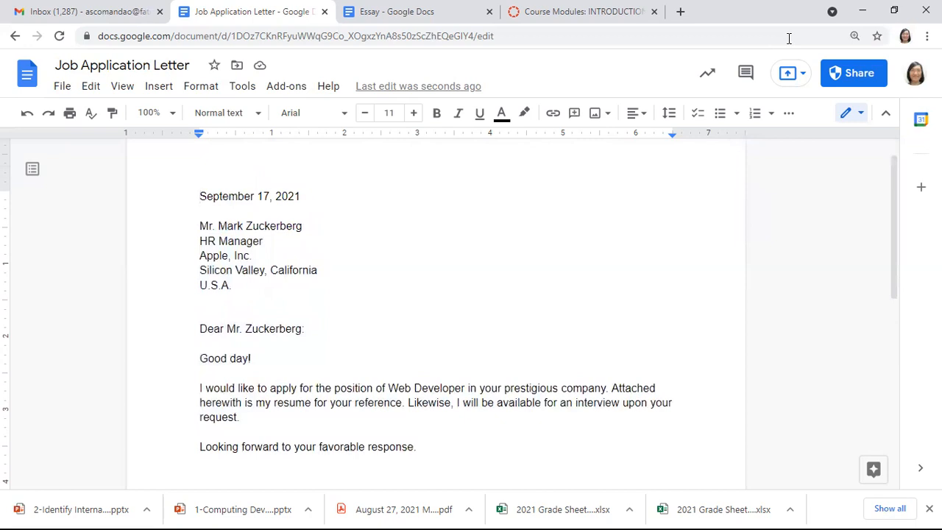
# Step: Extend a word-by-word selection across the date "September 17, 2021" and shrink it back to the start of the line
pyautogui.hotkey('ctrl', 'shift', 'Right')
pyautogui.hotkey('ctrl', 'shift', 'Right')
pyautogui.hotkey('ctrl', 'shift', 'Right')
pyautogui.hotkey('ctrl', 'shift', 'Right')
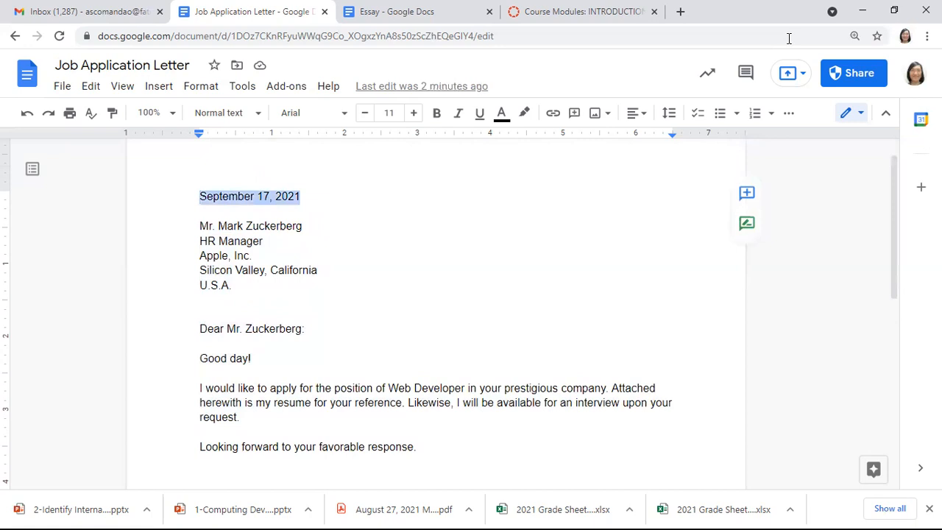
pyautogui.hotkey('ctrl', 'shift', 'Left')
pyautogui.hotkey('ctrl', 'shift', 'Left')
pyautogui.hotkey('ctrl', 'shift', 'Left')
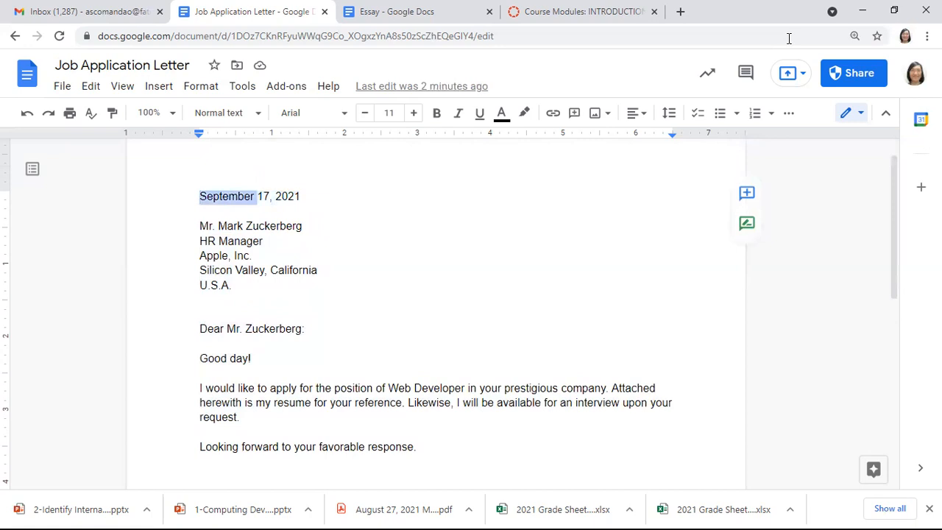
pyautogui.hotkey('ctrl', 'shift', 'Left')
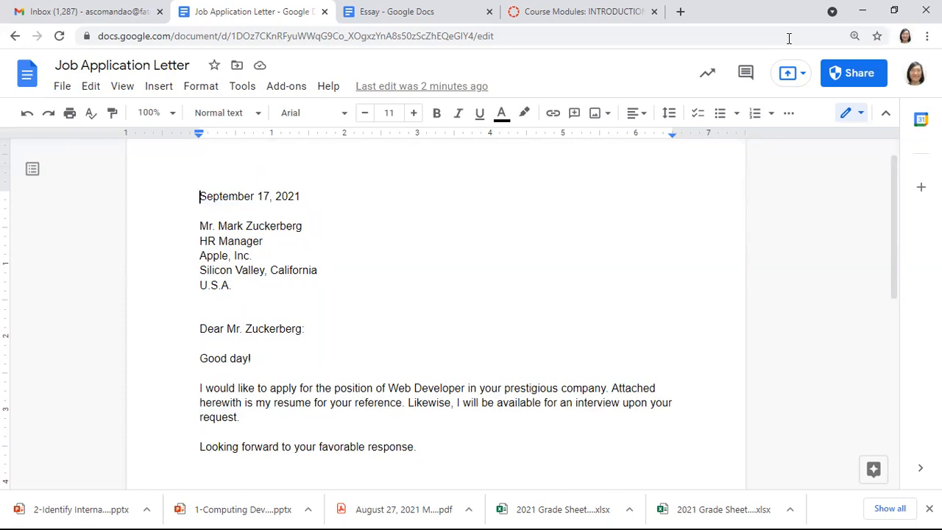
# Step: Select the whole date line word by word once more and clear the selection, returning to the line's start
pyautogui.hotkey('ctrl', 'shift', 'Right')
pyautogui.hotkey('ctrl', 'shift', 'Right')
pyautogui.hotkey('ctrl', 'shift', 'Right')
pyautogui.hotkey('ctrl', 'shift', 'Right')
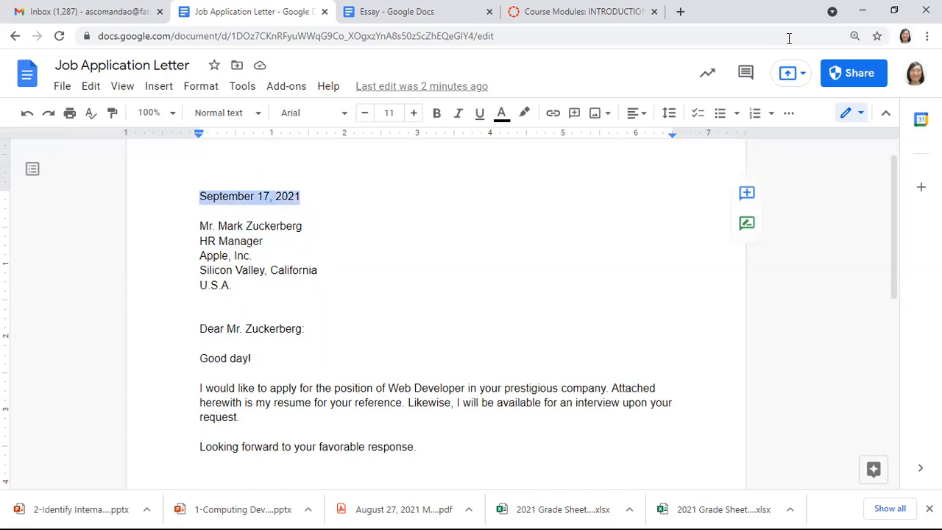
pyautogui.press('Left')
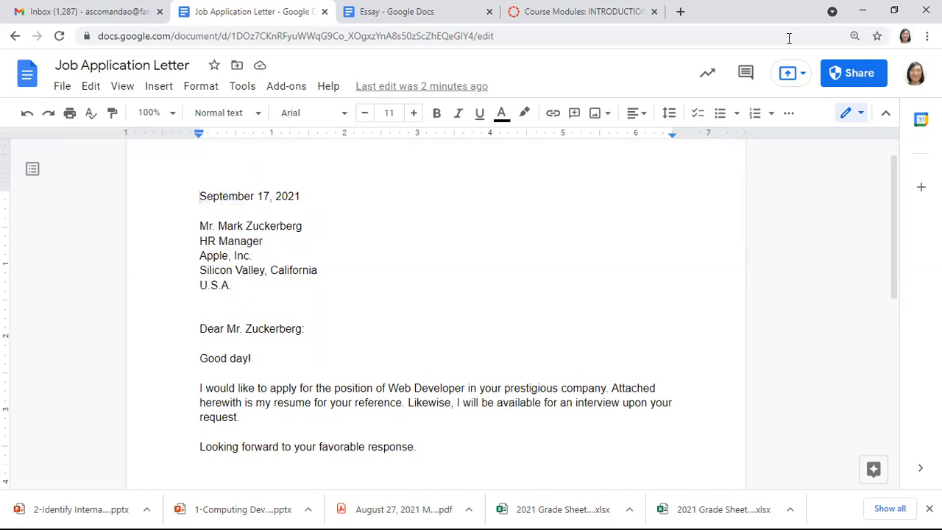
# Step: Select the date line character by character to its end, and clear the selection back to the start
pyautogui.hotkey('shift', 'Right')
pyautogui.hotkey('shift', 'Right')
pyautogui.hotkey('shift', 'Right')
pyautogui.hotkey('shift', 'Right')
pyautogui.hotkey('shift', 'Right')
pyautogui.hotkey('shift', 'Right')
pyautogui.hotkey('shift', 'Right')
pyautogui.hotkey('shift', 'Right')
pyautogui.hotkey('shift', 'Right')
pyautogui.hotkey('shift', 'Right')
pyautogui.hotkey('shift', 'Right')
pyautogui.hotkey('shift', 'Right')
pyautogui.hotkey('shift', 'Right')
pyautogui.hotkey('shift', 'Right')
pyautogui.hotkey('shift', 'Right')
pyautogui.hotkey('shift', 'Right')
pyautogui.hotkey('shift', 'Right')
pyautogui.hotkey('shift', 'Right')
pyautogui.hotkey('shift', 'Right')
pyautogui.hotkey('shift', 'Right')
pyautogui.hotkey('shift', 'Right')
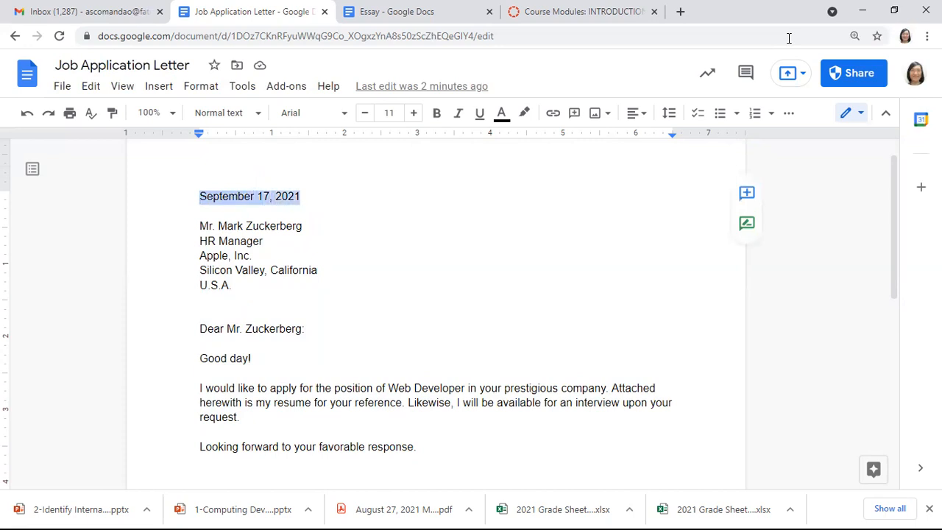
pyautogui.press('Left')
# Step: Select only the first five letters, "Septe", of the month in the date line
pyautogui.hotkey('shift', 'Right')
pyautogui.hotkey('shift', 'Right')
pyautogui.hotkey('shift', 'Right')
pyautogui.hotkey('shift', 'Right')
pyautogui.hotkey('shift', 'Right')
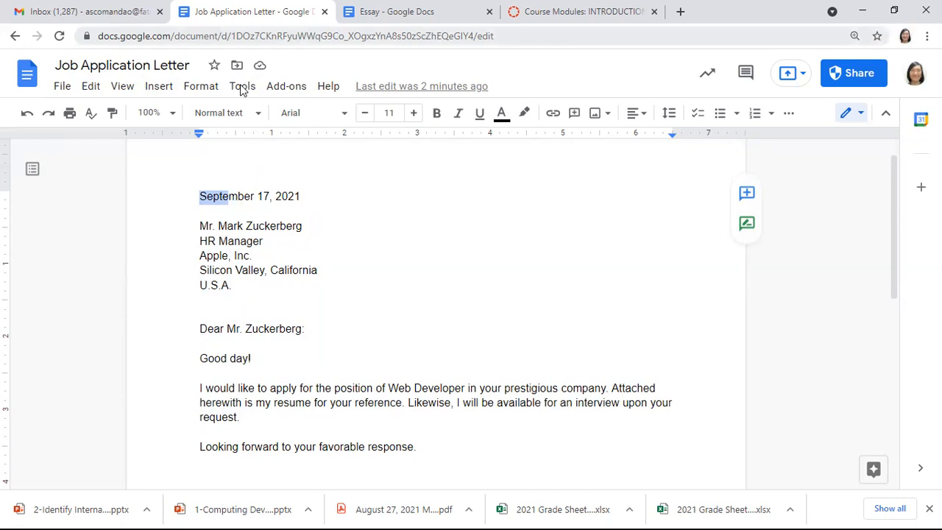
# Step: Add an on-screen annotation beside the date reading "SHIFT + -> = selects 1 char at a time"
pyautogui.click(379, 187)
pyautogui.write('SHIFT + ')
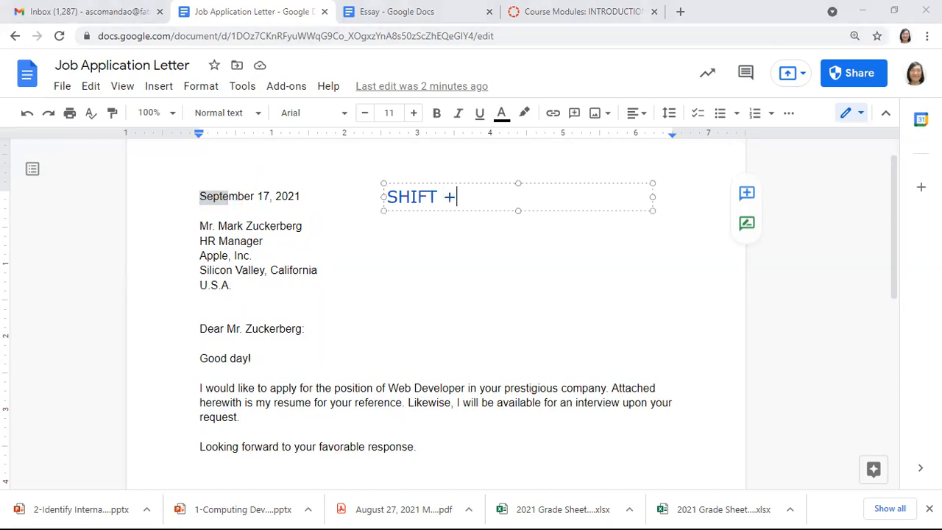
pyautogui.write('.')
pyautogui.press('BackSpace')
pyautogui.write('->  = SEL')
pyautogui.press('BackSpace')
pyautogui.press('BackSpace')
pyautogui.press('BackSpace')
pyautogui.write('selects 1 ')
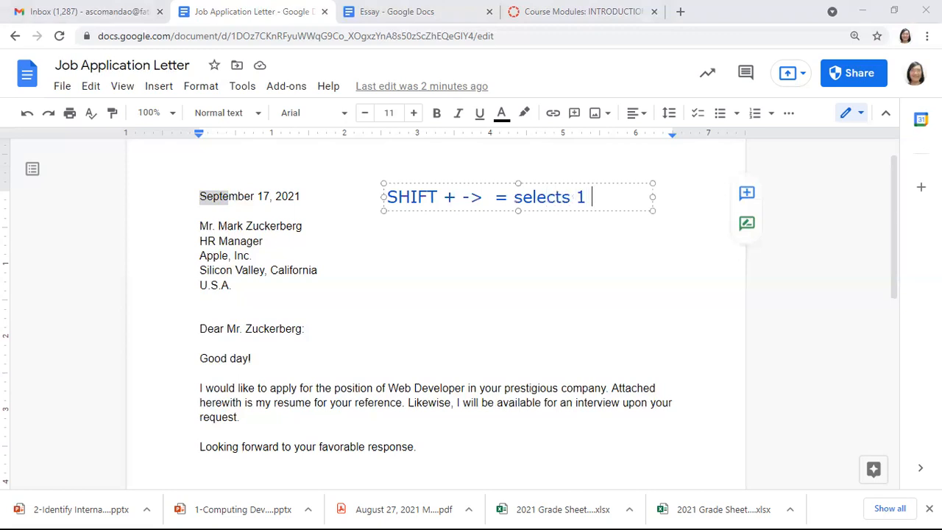
pyautogui.write('char at a')
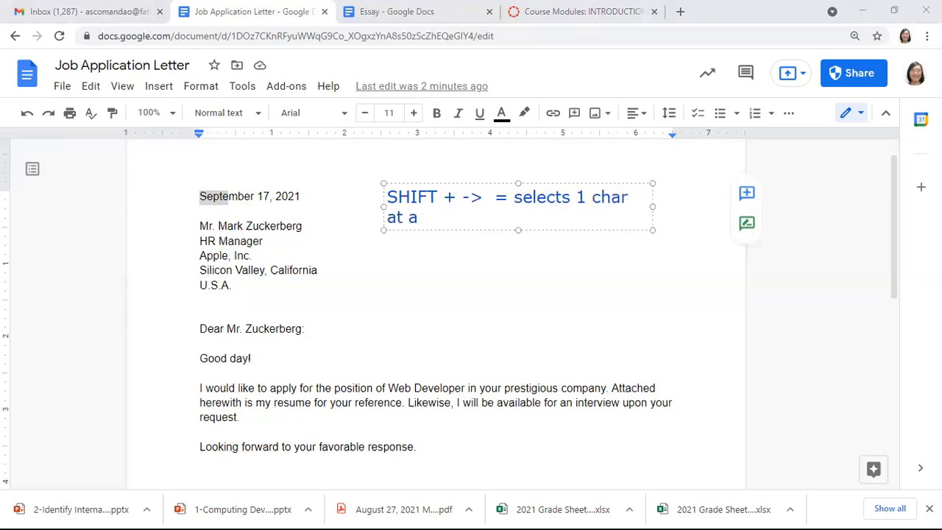
pyautogui.write(' tieme')
pyautogui.press('BackSpace')
pyautogui.press('BackSpace')
pyautogui.press('BackSpace')
pyautogui.write('me')
pyautogui.click(595, 197)
pyautogui.click(572, 164)
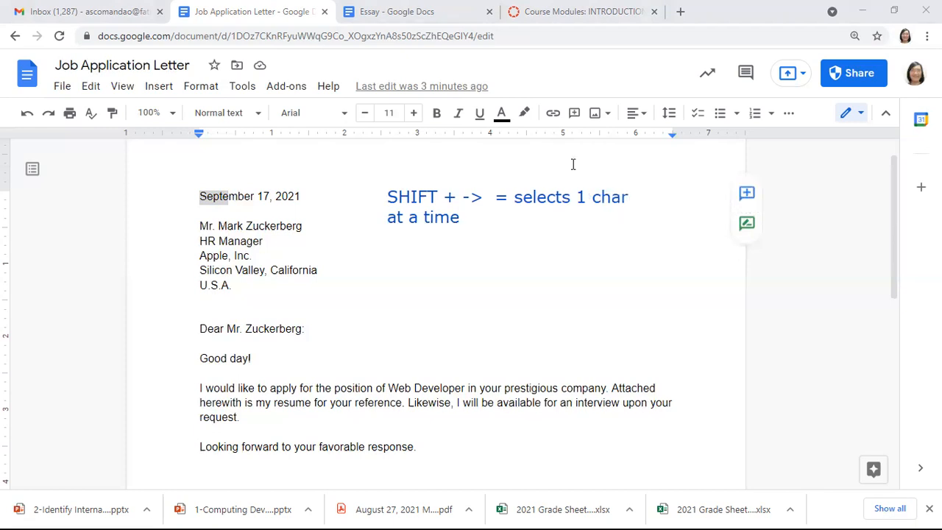
# Step: Add a second annotation below the first, widened to fit one line, reading "CTRL + SHIFT + -> = selects 1 word at a time"
pyautogui.click(387, 261)
pyautogui.write('CTRL + SHIFT =')
pyautogui.press('BackSpace')
pyautogui.write('+ ')
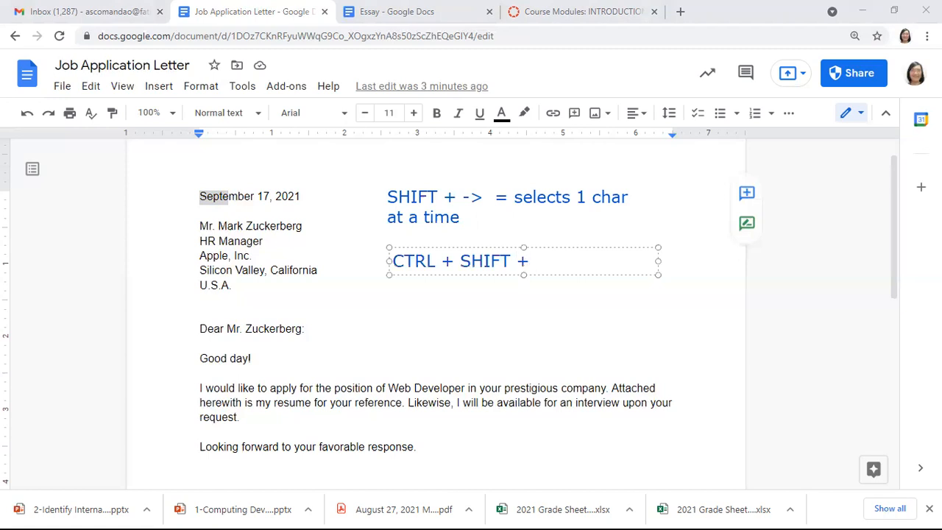
pyautogui.write('-> = S')
pyautogui.press('BackSpace')
pyautogui.moveTo(655, 262); pyautogui.dragTo(853, 272)
pyautogui.write('seel')
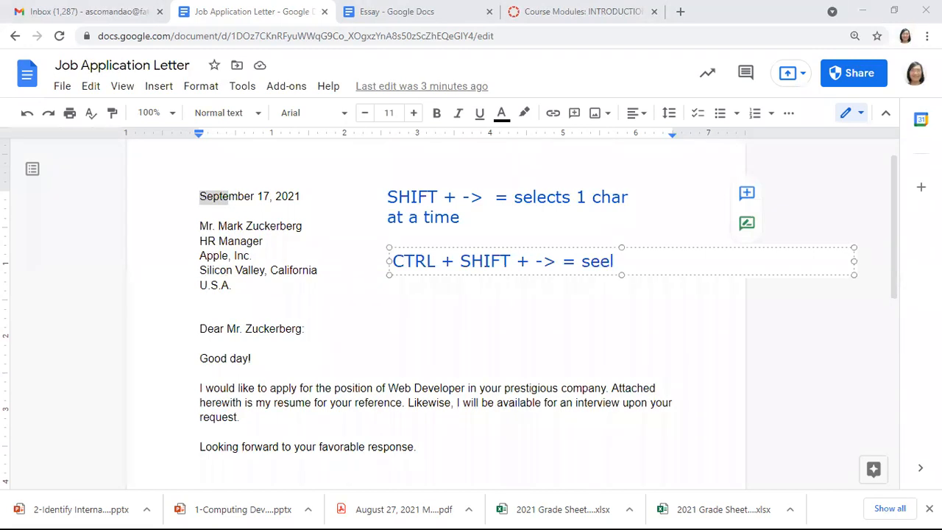
pyautogui.press('BackSpace')
pyautogui.press('BackSpace')
pyautogui.write('lects1')
pyautogui.press('BackSpace')
pyautogui.write('1 words')
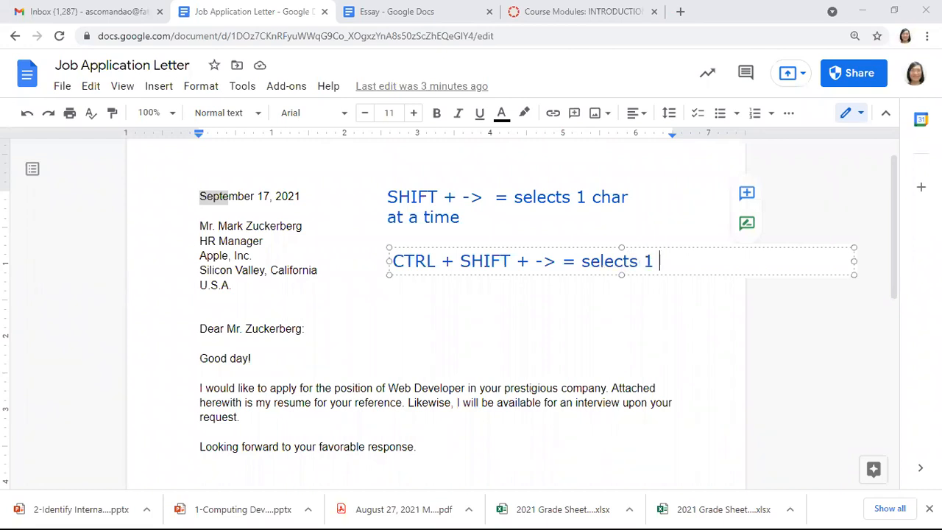
pyautogui.press('BackSpace')
pyautogui.press('BackSpace')
pyautogui.write('at a time')
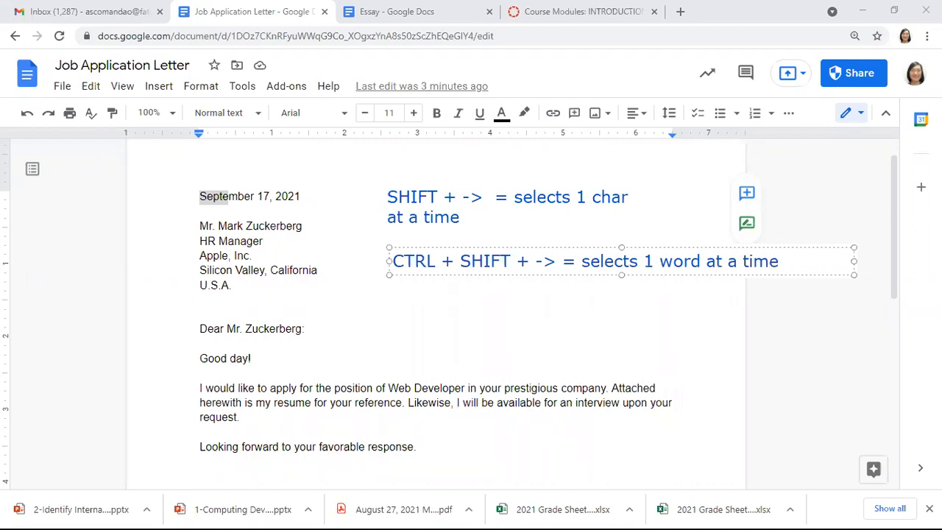
pyautogui.click(396, 159)
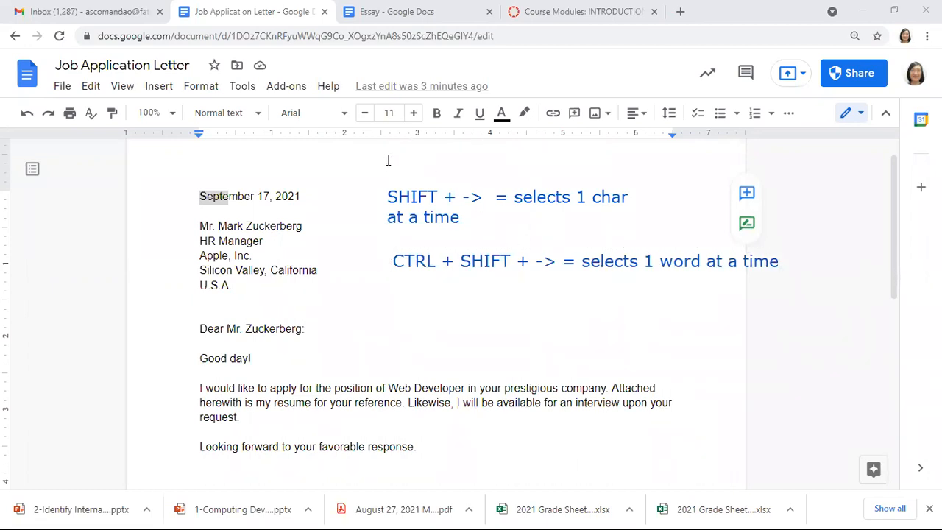
# Step: Add the annotation heading "NAVIGATION KEYS" above the two shortcut notes
pyautogui.click(396, 147)
pyautogui.write('NAVIGATION KEYS')
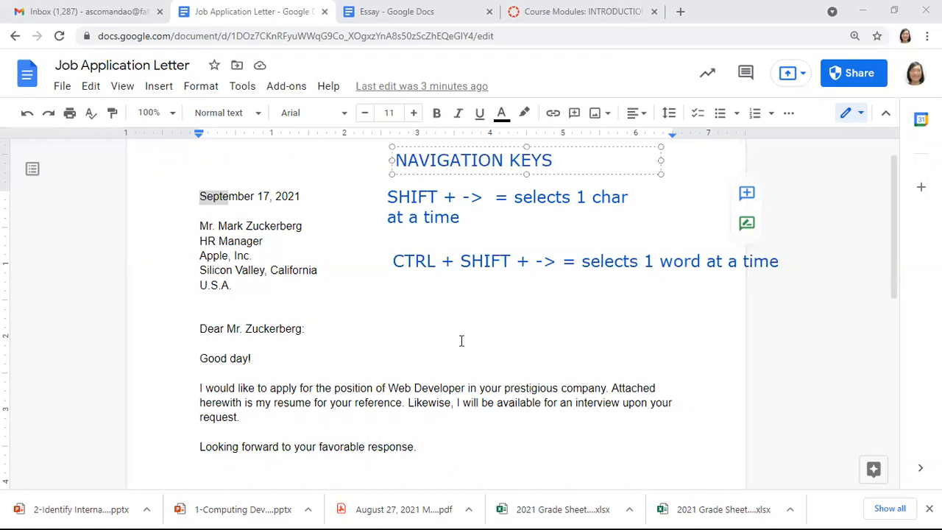
pyautogui.click(461, 341)
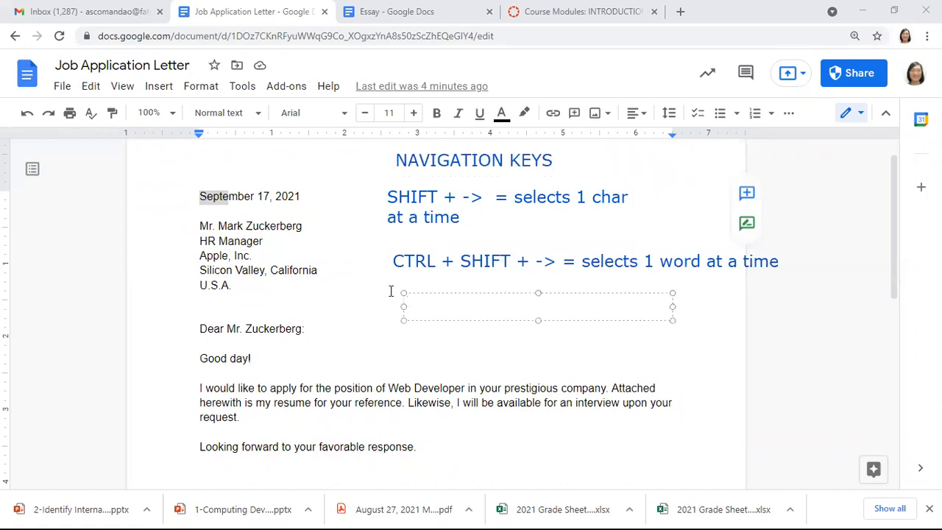
# Step: Add a third annotation below the others, widened to fit one line, reading "SHIFT + DOWN ARROW KEY = selects 1 line at a time"
pyautogui.click(390, 298)
pyautogui.write('SHIFT +')
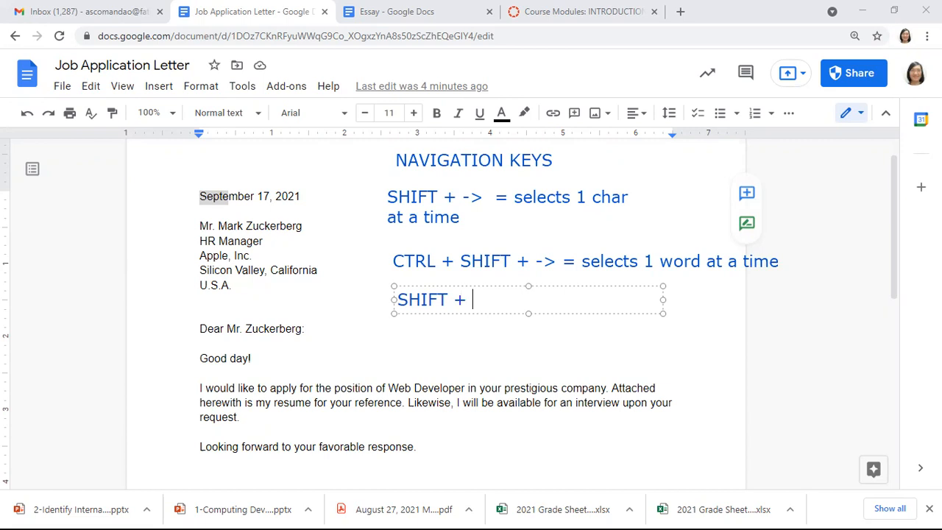
pyautogui.write(' DOWN')
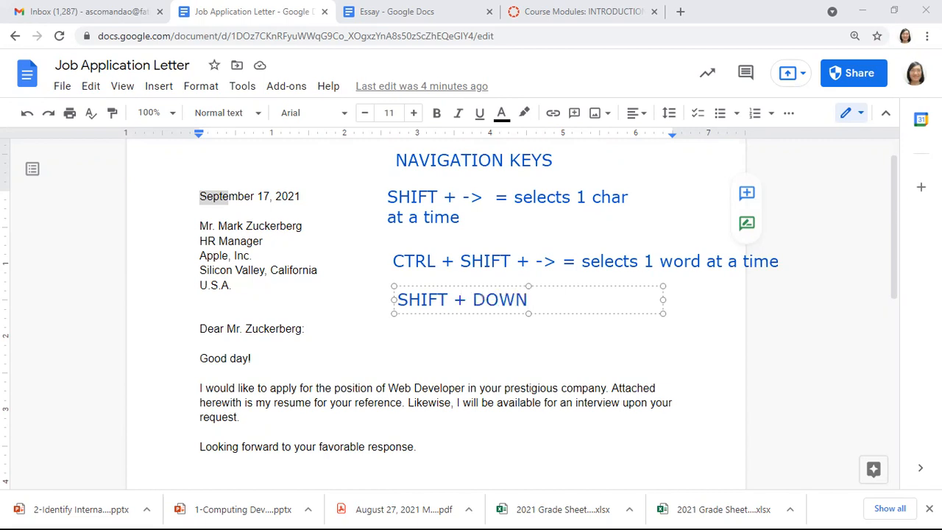
pyautogui.write(' ARROW KE')
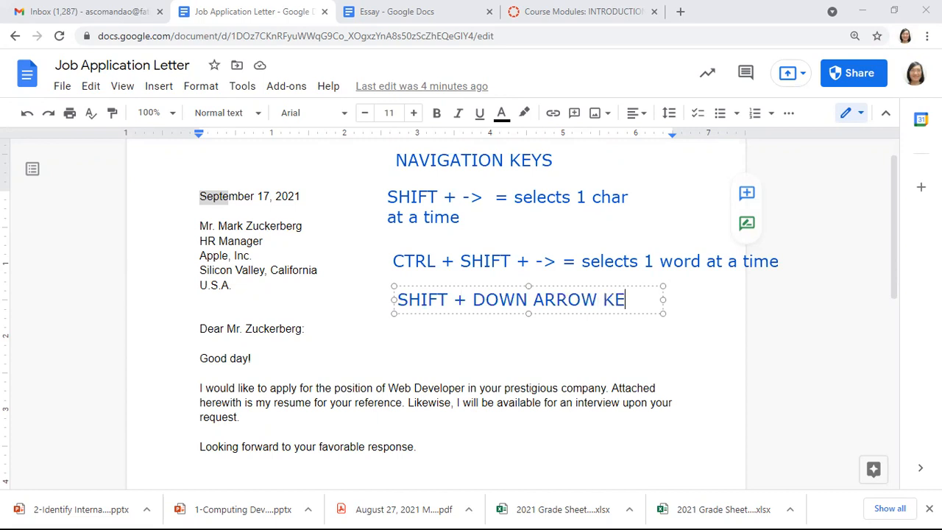
pyautogui.write('Y =')
pyautogui.moveTo(660, 299); pyautogui.dragTo(878, 307)
pyautogui.write('s')
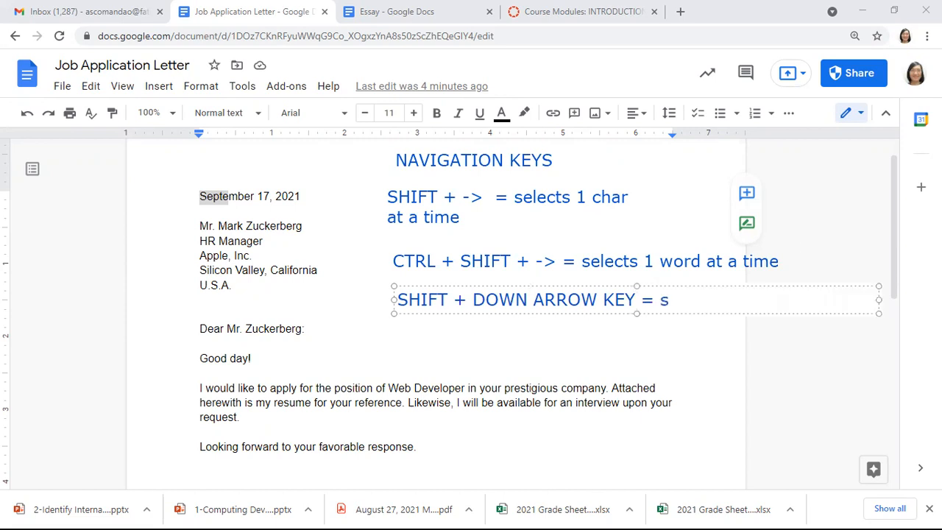
pyautogui.write('elects 1 line at a')
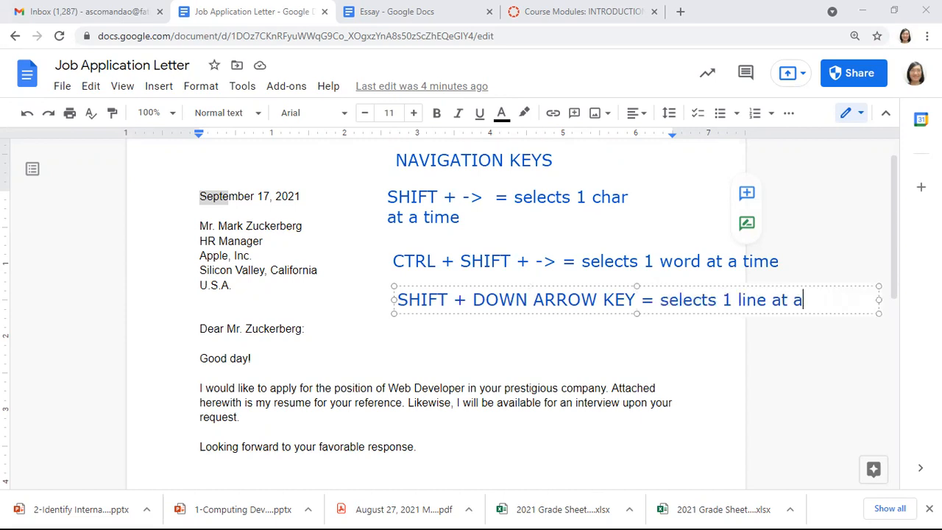
pyautogui.write(' time')
# Step: Insert "UP/" before "DOWN" in the third annotation and finish editing it
pyautogui.press('Left')
pyautogui.press('Left')
pyautogui.press('Left')
pyautogui.press('Left')
pyautogui.press('Left')
pyautogui.press('Left')
pyautogui.press('Left')
pyautogui.press('Left')
pyautogui.press('Left')
pyautogui.press('Left')
pyautogui.press('Left')
pyautogui.press('Left')
pyautogui.press('Left')
pyautogui.press('Left')
pyautogui.press('Left')
pyautogui.press('Left')
pyautogui.press('Left')
pyautogui.press('Left')
pyautogui.press('Left')
pyautogui.press('Left')
pyautogui.press('Left')
pyautogui.press('Left')
pyautogui.press('Left')
pyautogui.write('u')
pyautogui.press('BackSpace')
pyautogui.write('UP/')
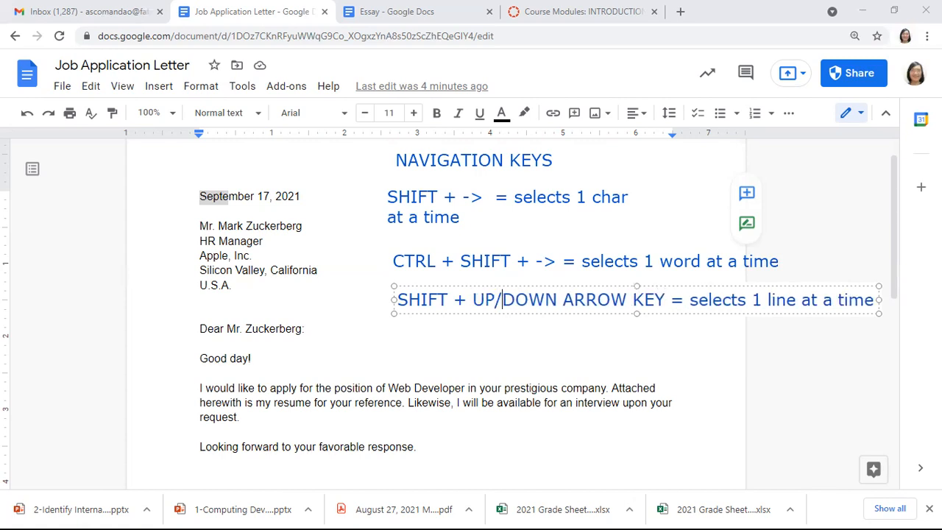
pyautogui.press('Right')
pyautogui.press('Right')
pyautogui.press('Right')
pyautogui.press('Right')
pyautogui.press('Right')
pyautogui.press('Right')
pyautogui.press('Right')
pyautogui.press('Right')
pyautogui.press('Right')
pyautogui.press('Right')
pyautogui.press('Right')
pyautogui.press('Right')
pyautogui.press('Right')
pyautogui.press('Right')
pyautogui.press('Right')
pyautogui.press('Right')
pyautogui.click(425, 276)
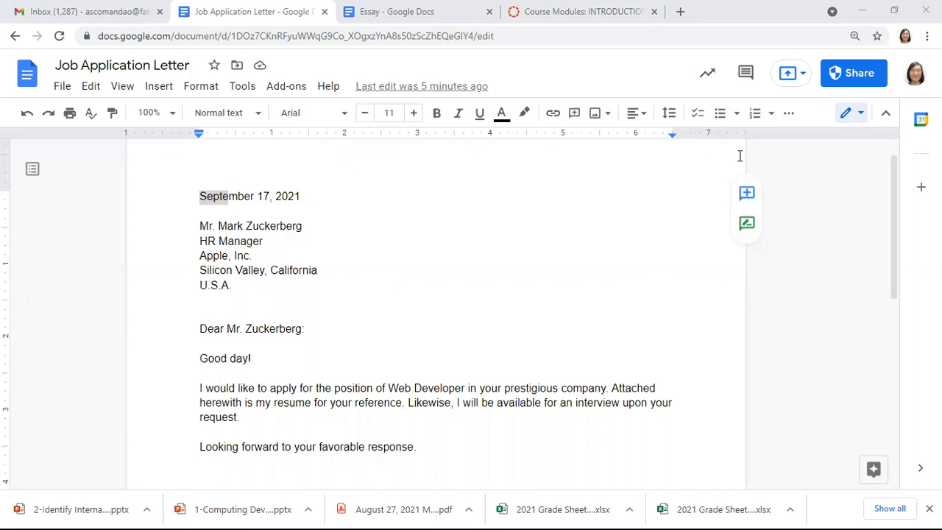
# Step: Start a new annotation beside the date with the lines "CTRL + B = bold-faced" and "CTRL + I = italic"
pyautogui.click(357, 175)
pyautogui.write('CT')
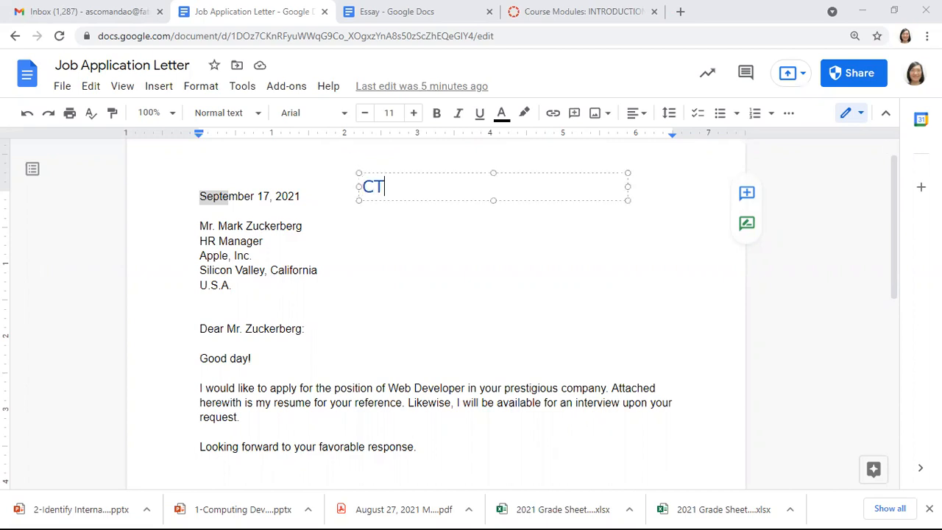
pyautogui.write('RL + B')
pyautogui.write(' = do')
pyautogui.press('BackSpace')
pyautogui.press('BackSpace')
pyautogui.write('bold-faced')
pyautogui.press('Return')
pyautogui.write('CTRL + I = italic')
pyautogui.press('Return')
# Step: Add the line "CTRL + U = underline" to the formatting shortcuts annotation
pyautogui.write('CTRUL')
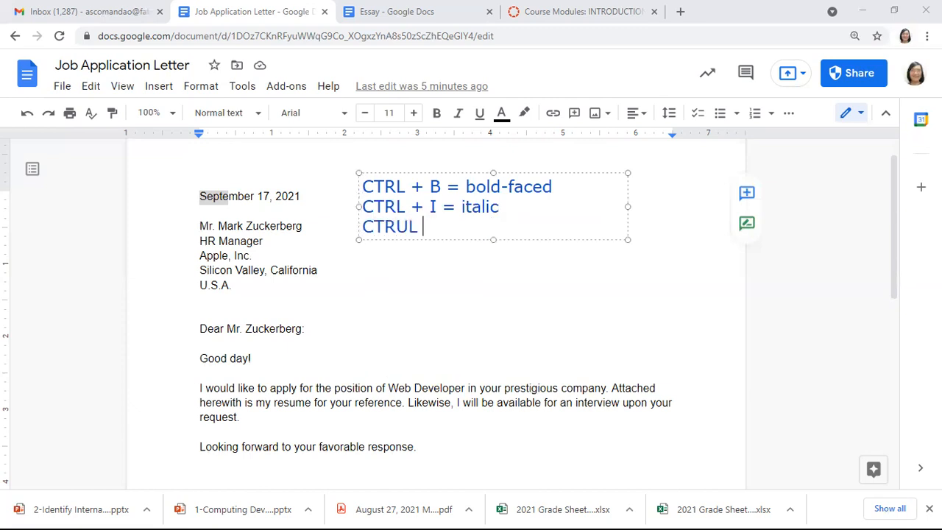
pyautogui.press('BackSpace')
pyautogui.press('BackSpace')
pyautogui.write('L + U = udn')
pyautogui.write('er')
pyautogui.press('BackSpace')
pyautogui.press('BackSpace')
pyautogui.press('BackSpace')
pyautogui.press('BackSpace')
pyautogui.write('ndersline')
pyautogui.press('BackSpace')
pyautogui.press('BackSpace')
pyautogui.press('BackSpace')
pyautogui.press('BackSpace')
pyautogui.press('BackSpace')
pyautogui.write('line')
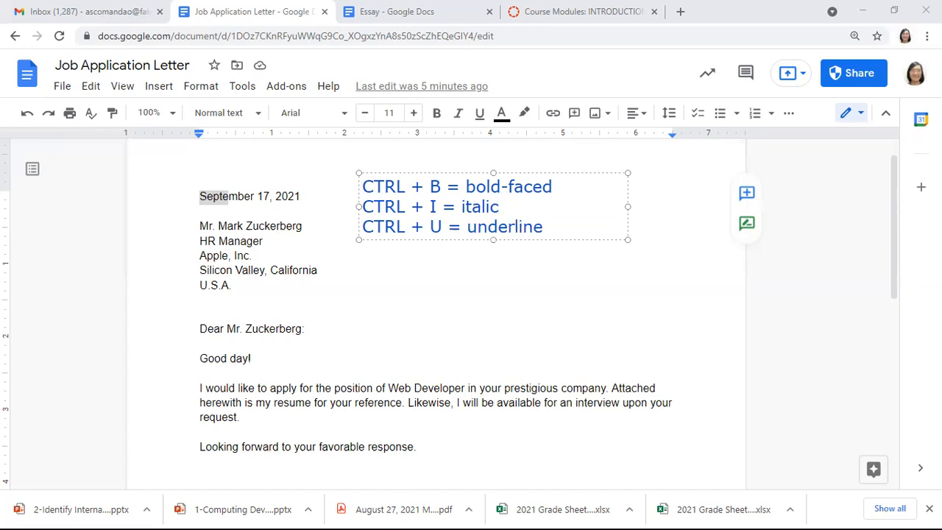
# Step: Add a heading annotation above the formatting shortcuts reading "FORMATTING SHORTCUT KEYS"
pyautogui.click(358, 151)
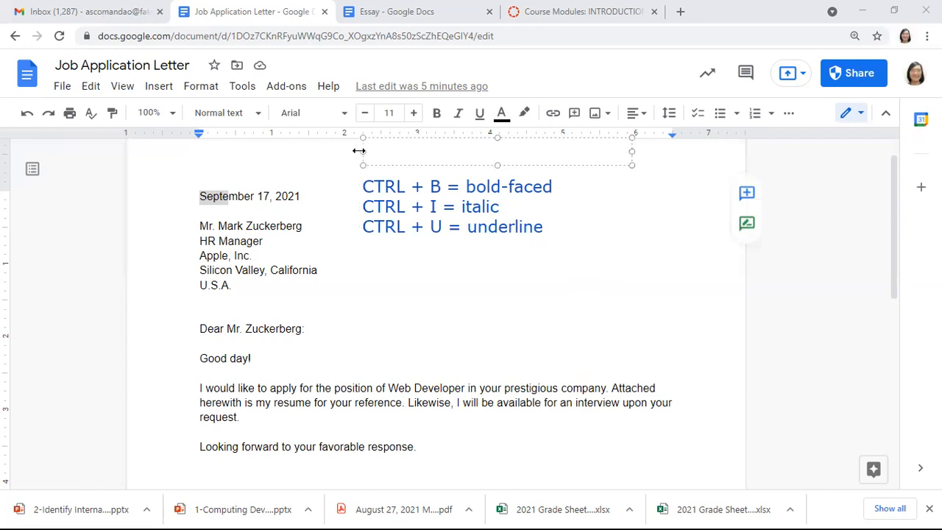
pyautogui.write('s')
pyautogui.press('BackSpace')
pyautogui.write('FORMATIO')
pyautogui.press('BackSpace')
pyautogui.press('BackSpace')
pyautogui.write('TIN')
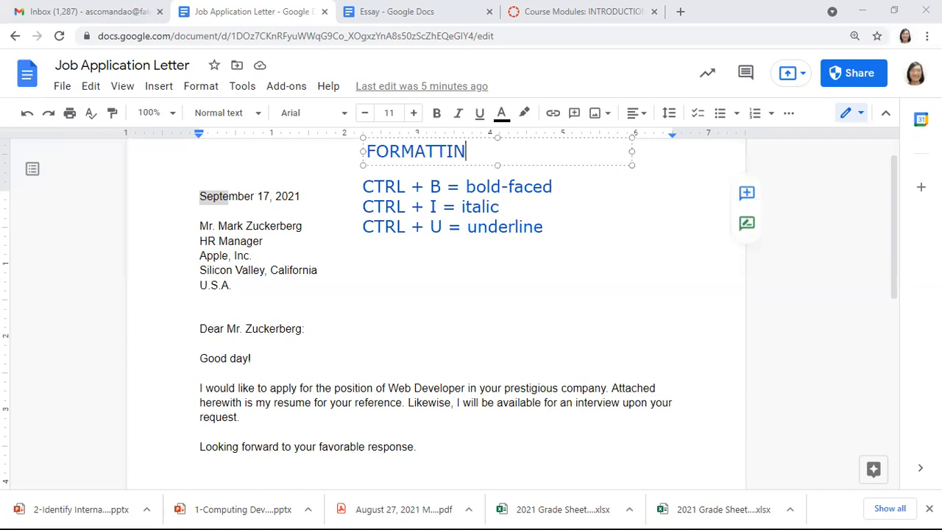
pyautogui.write('G SHORTFULT')
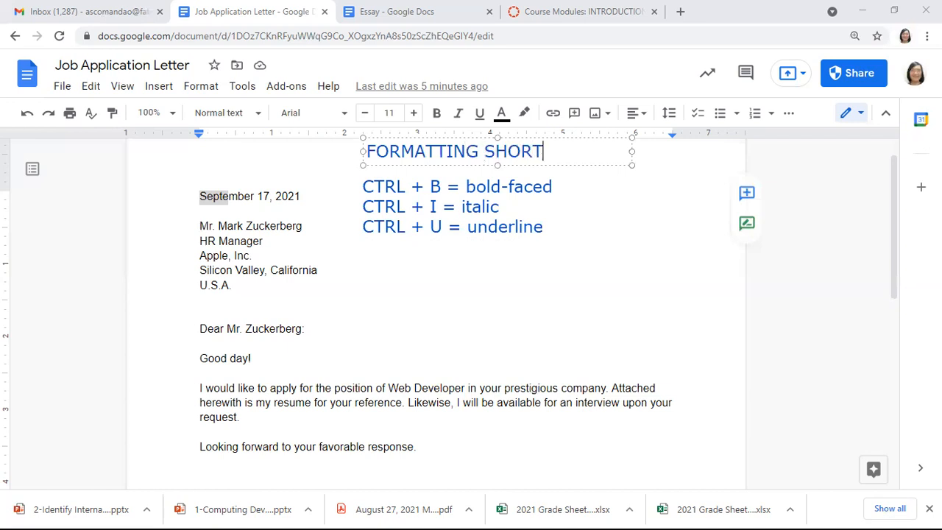
pyautogui.press('BackSpace')
pyautogui.press('BackSpace')
pyautogui.press('BackSpace')
pyautogui.press('BackSpace')
pyautogui.write('CUT KEYS')
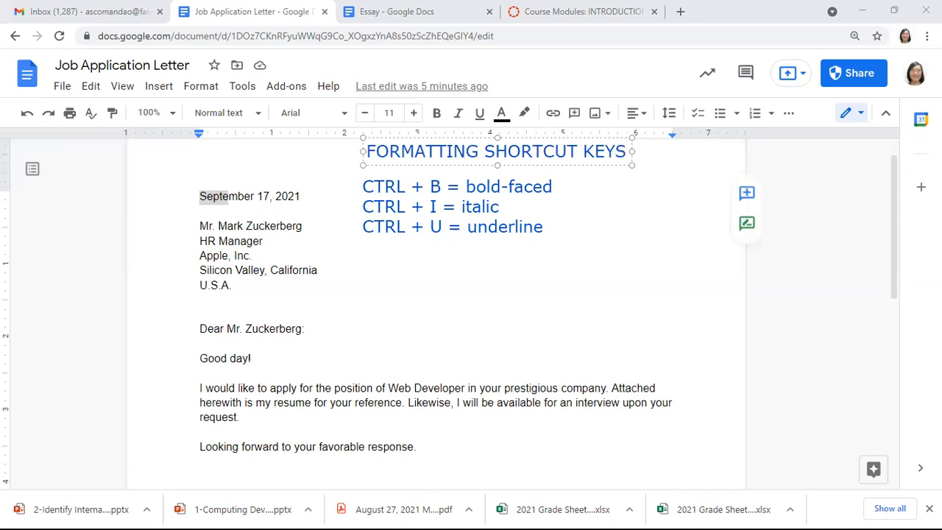
# Step: Finish editing the heading annotation and clear the annotations from the screen
pyautogui.press('Left')
pyautogui.press('Left')
pyautogui.press('Left')
pyautogui.press('Left')
pyautogui.press('Left')
pyautogui.press('Left')
pyautogui.press('Left')
pyautogui.press('Left')
pyautogui.press('Left')
pyautogui.press('Left')
pyautogui.press('Left')
pyautogui.press('Left')
pyautogui.press('Left')
pyautogui.click(384, 249)
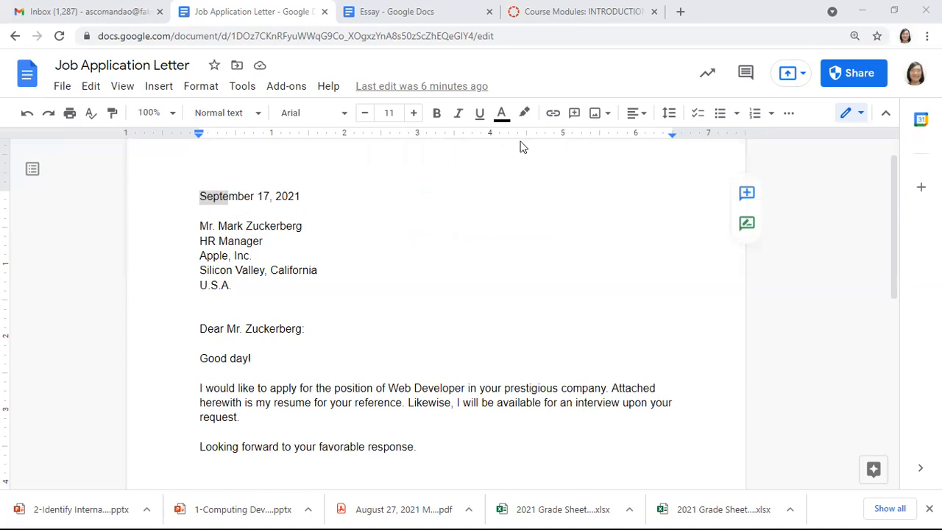
# Step: Make the letter's date line bold and mark the bold formatting control with the annotation pen
pyautogui.click(200, 195)
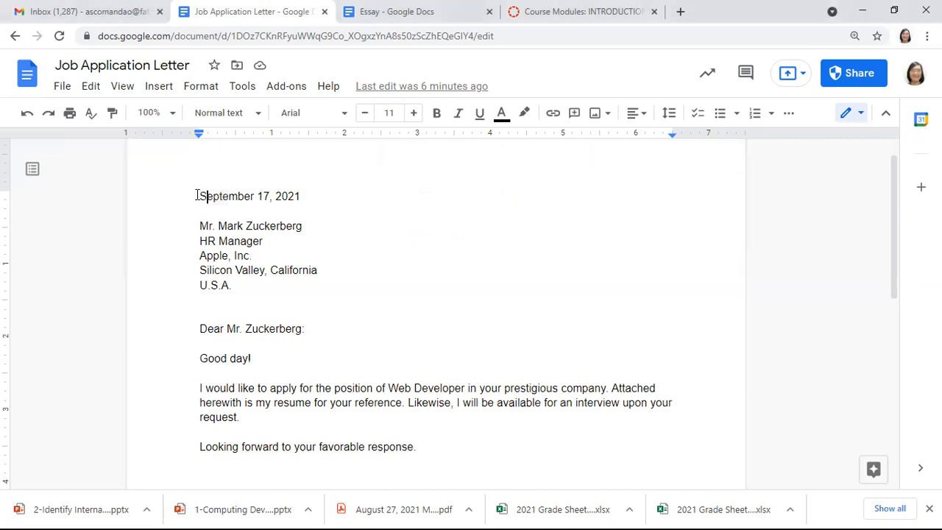
pyautogui.tripleClick(200, 195)
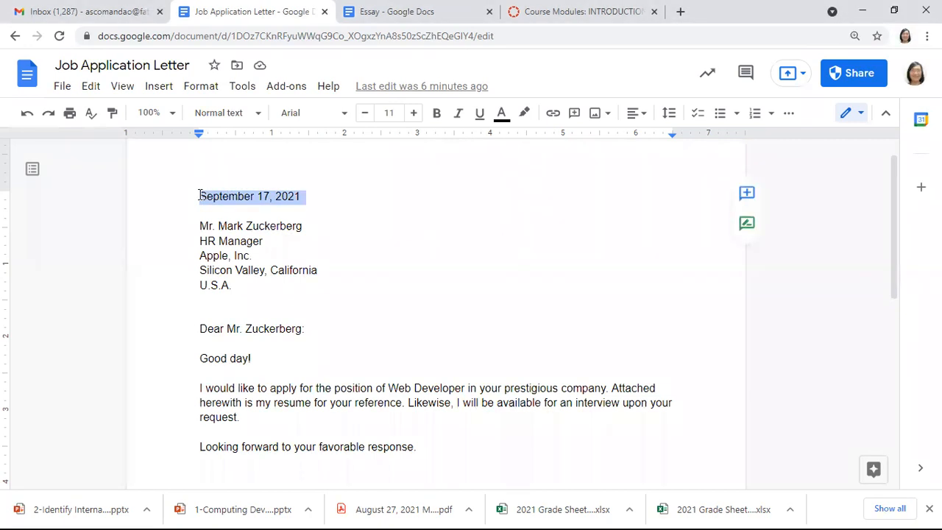
pyautogui.hotkey('ctrl', 'b')
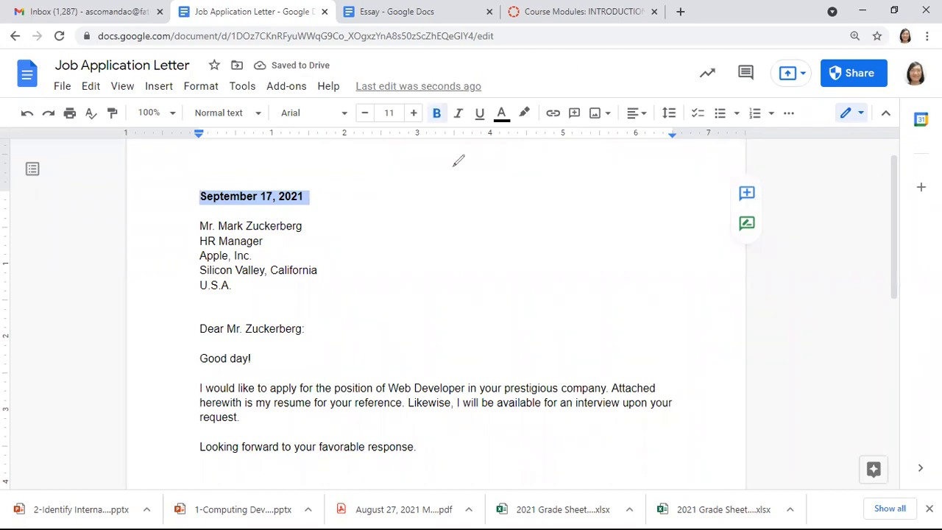
pyautogui.moveTo(445, 96); pyautogui.dragTo(460, 97)
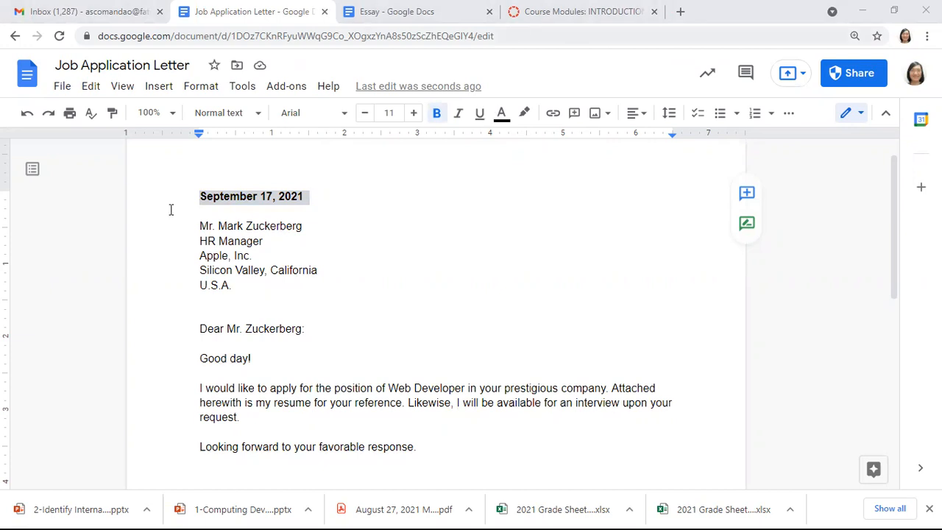
# Step: Italicize the date line at the head of the letter and deselect it
pyautogui.click(204, 198)
pyautogui.tripleClick(205, 198)
pyautogui.hotkey('ctrl', 'i')
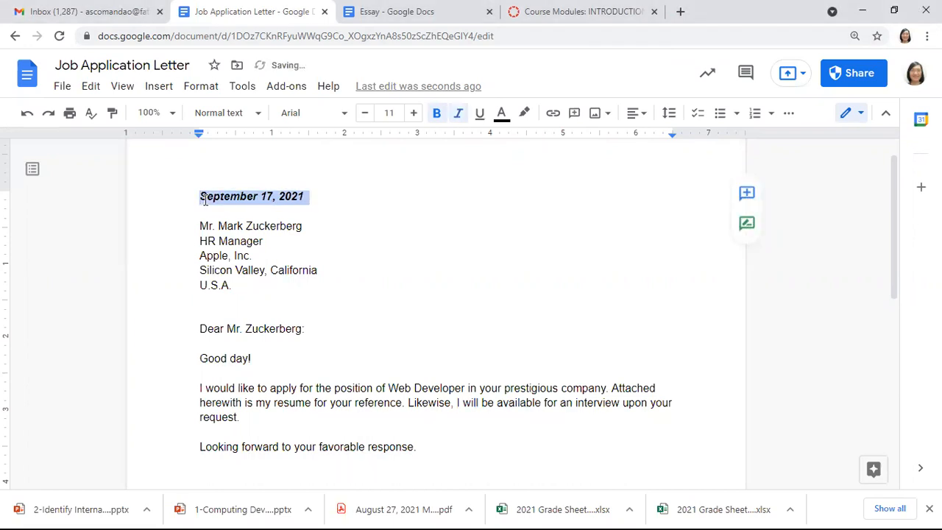
pyautogui.press('Down')
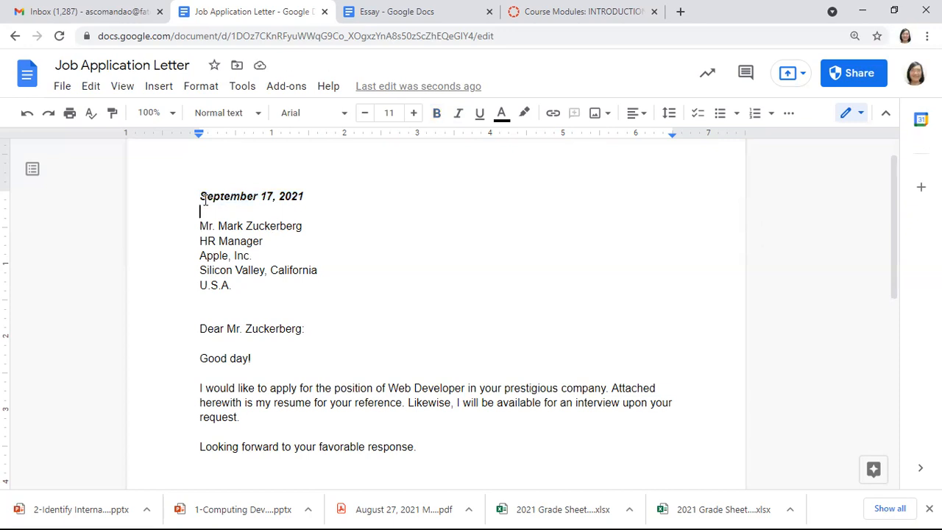
pyautogui.press('Up')
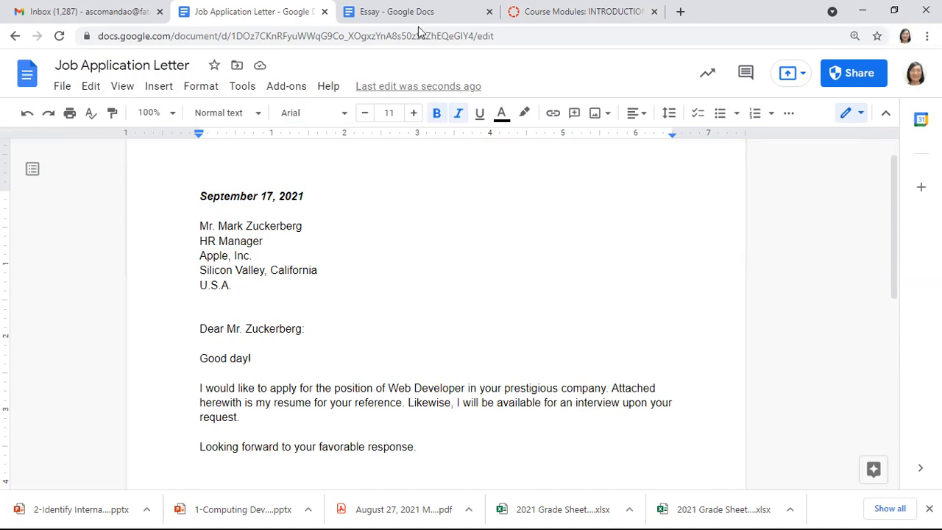
# Step: Circle the undo control with the annotation pen, clear the drawing, and undo the date's italic formatting
pyautogui.moveTo(28, 101)
pyautogui.mouseDown()
pyautogui.moveTo(5, 132)
pyautogui.moveTo(35, 96)
pyautogui.mouseUp()
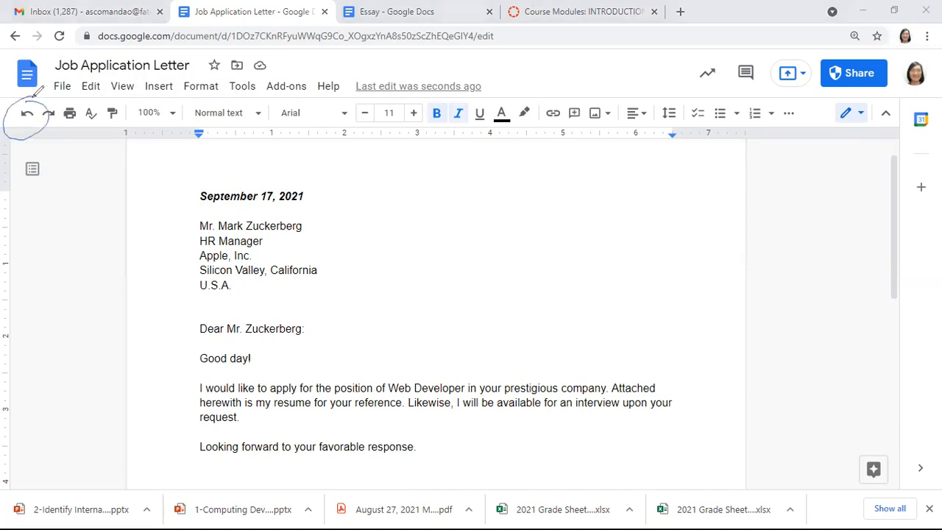
pyautogui.click(787, 36)
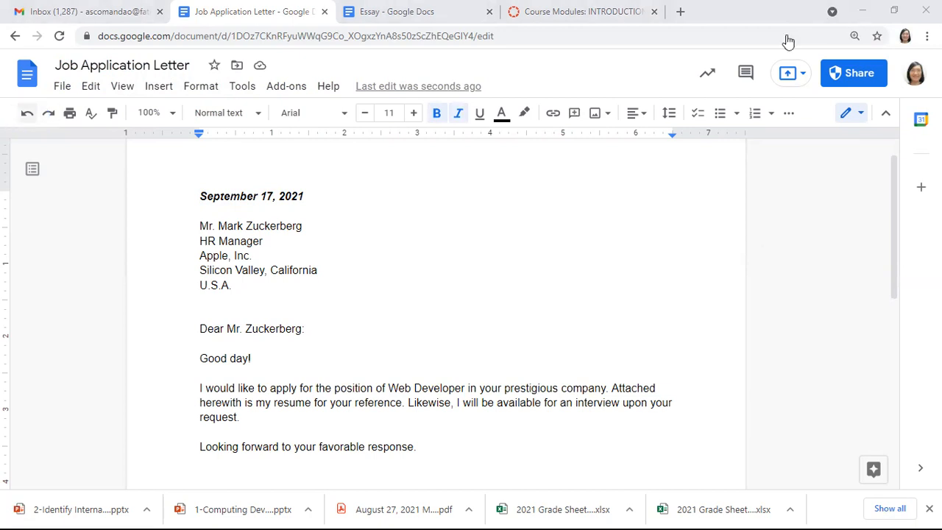
pyautogui.hotkey('ctrl', 'z')
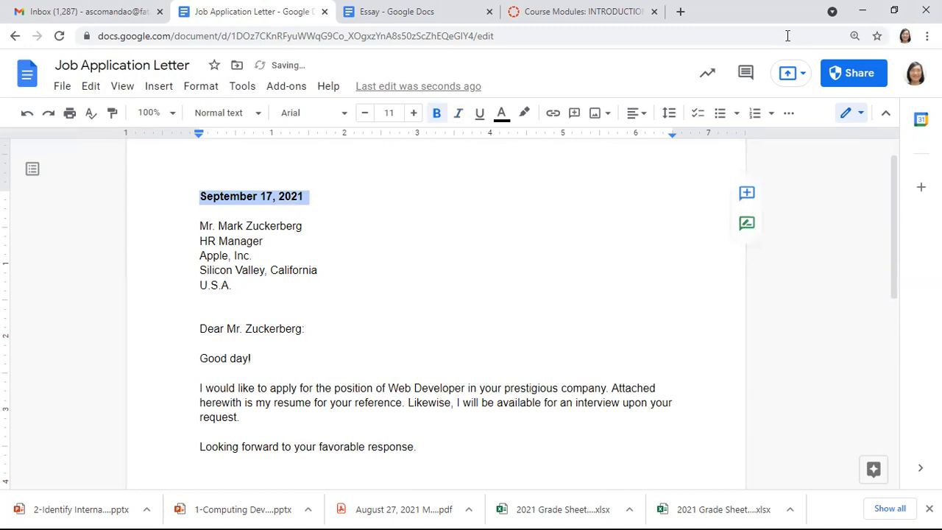
pyautogui.press('Right')
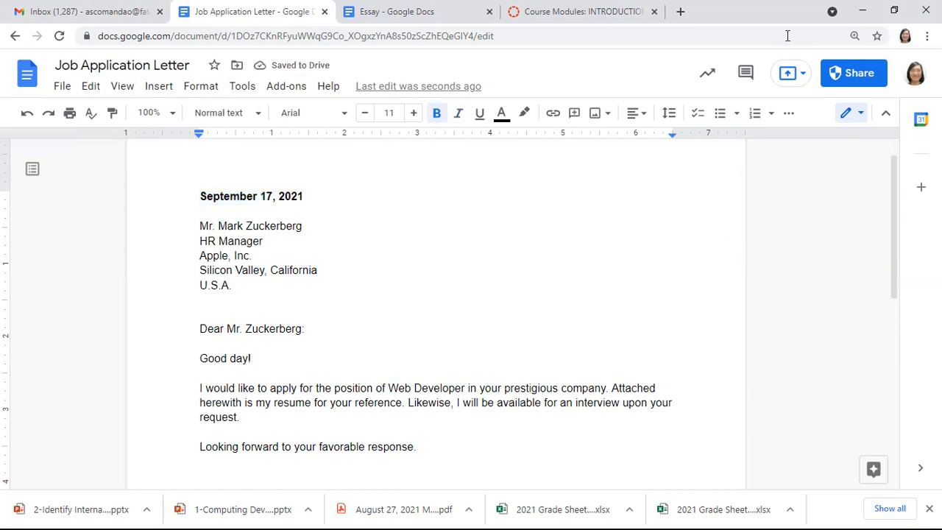
# Step: Select the addressee's name line below the date and make it bold
pyautogui.press('Down')
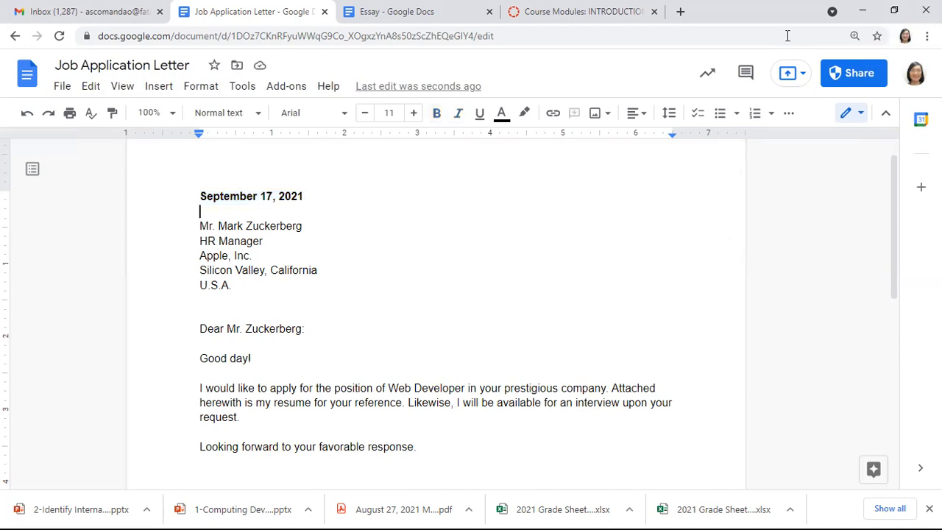
pyautogui.press('Down')
pyautogui.hotkey('shift', 'Up')
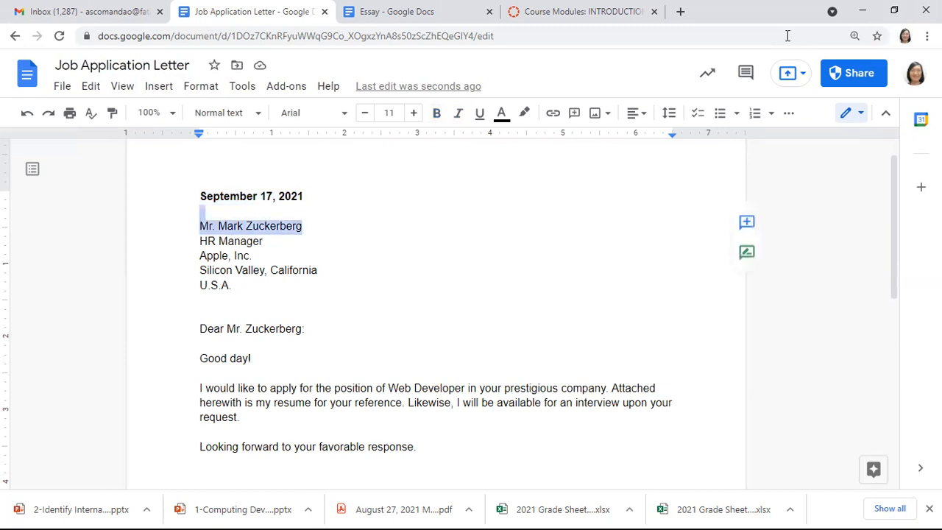
pyautogui.hotkey('ctrl', 'b')
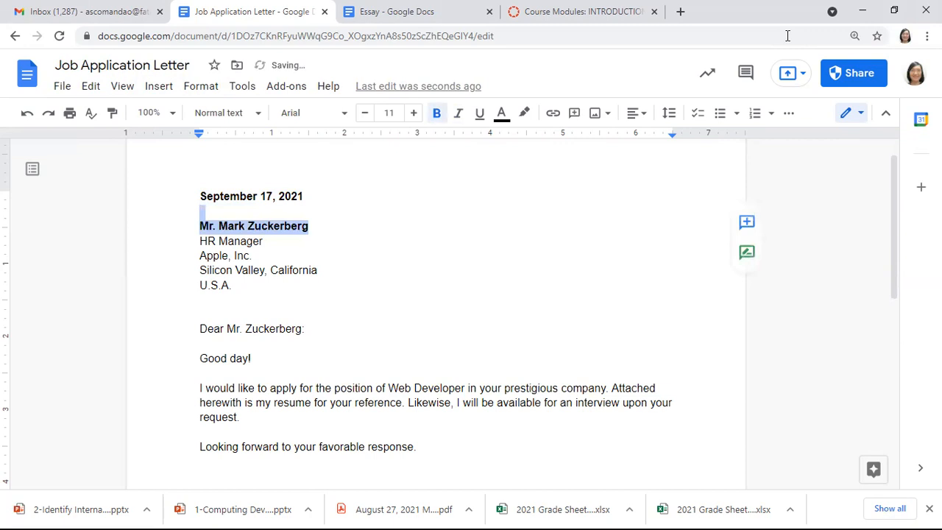
# Step: Select the salutation line beginning "Dear Mr." and make it bold
pyautogui.press('Down')
pyautogui.press('Down')
pyautogui.press('Down')
pyautogui.press('Down')
pyautogui.press('Down')
pyautogui.press('Down')
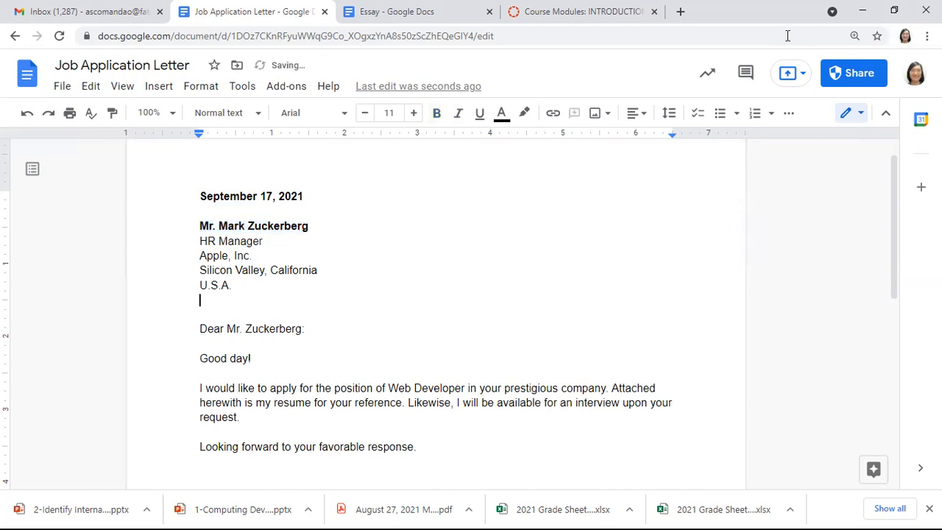
pyautogui.press('Down')
pyautogui.press('End')
pyautogui.hotkey('shift', 'Up')
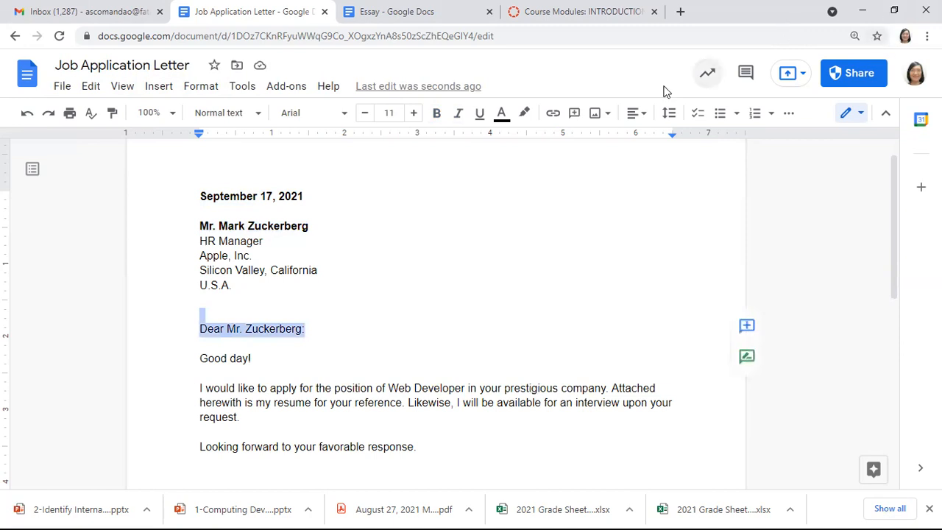
pyautogui.hotkey('ctrl', 'b')
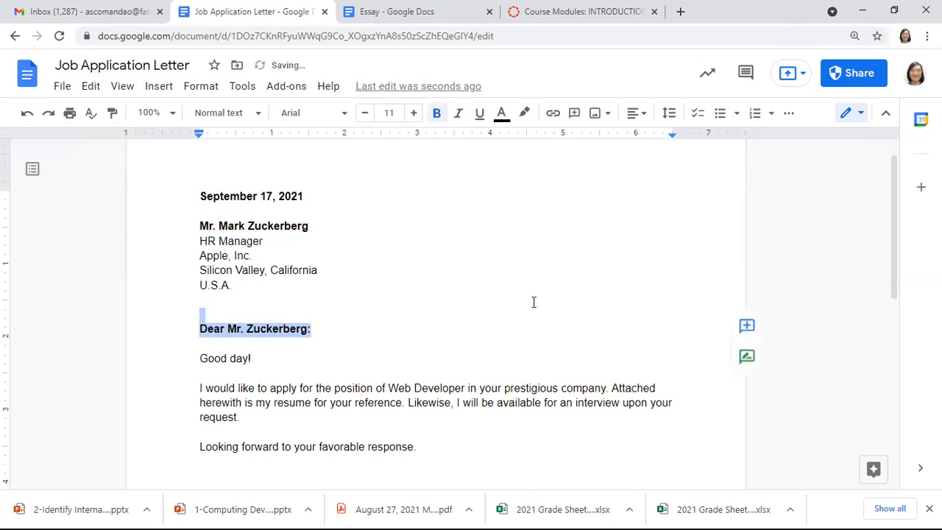
# Step: Select the "Good day!" line below the salutation and make it bold
pyautogui.press('Down')
pyautogui.press('Up')
pyautogui.press('Up')
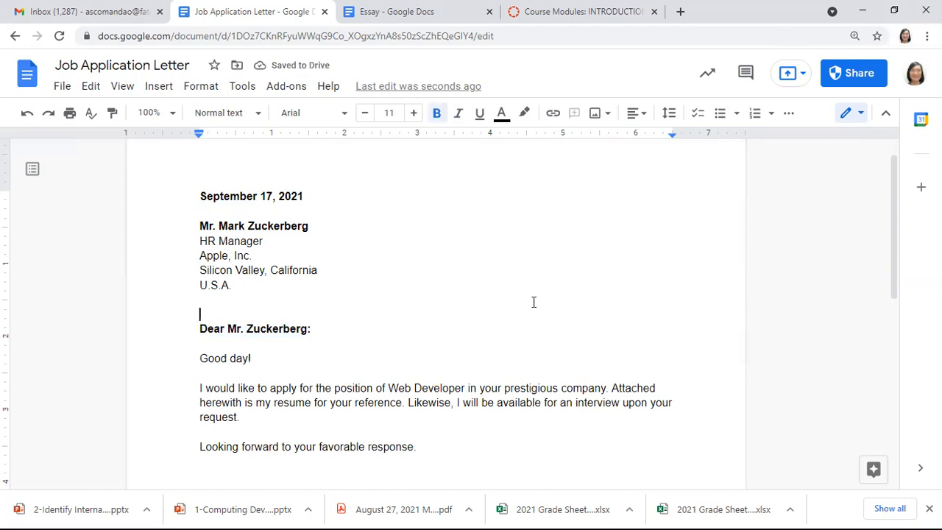
pyautogui.press('Down')
pyautogui.press('Down')
pyautogui.press('Down')
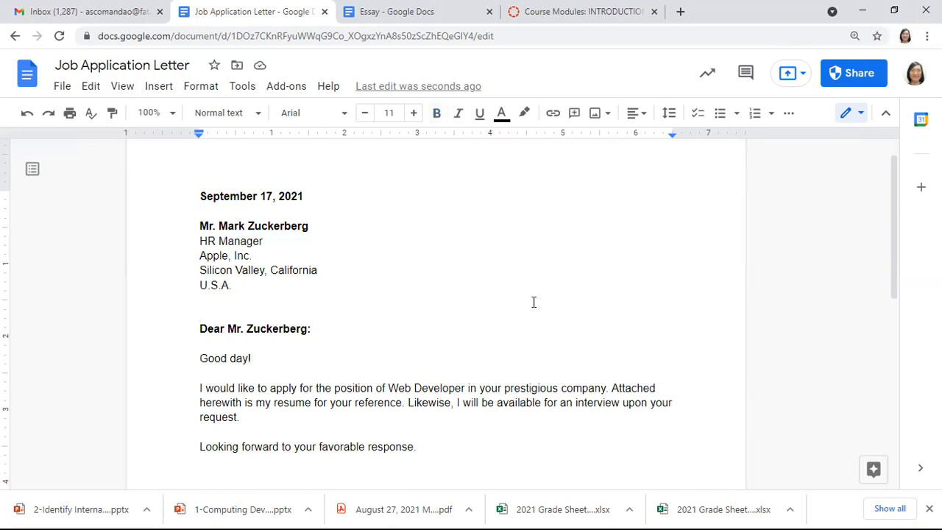
pyautogui.hotkey('shift', 'Up')
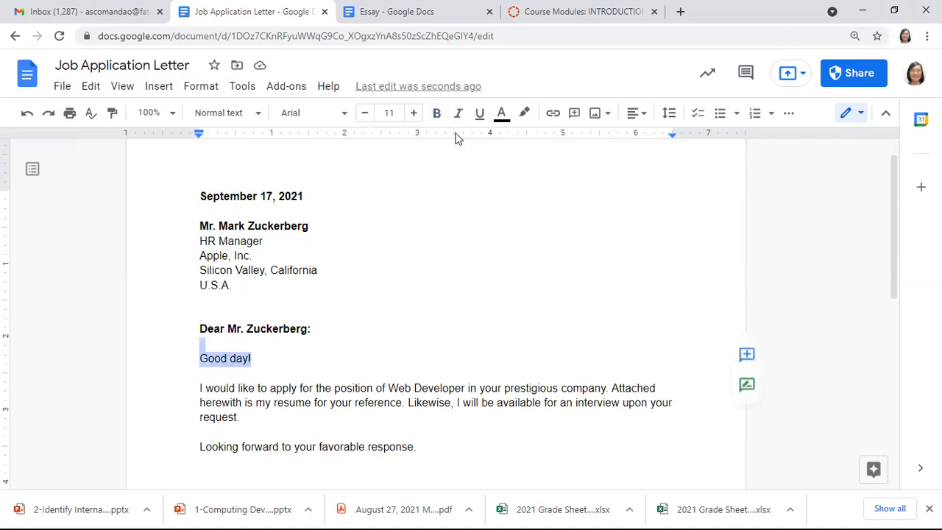
pyautogui.click(436, 113)
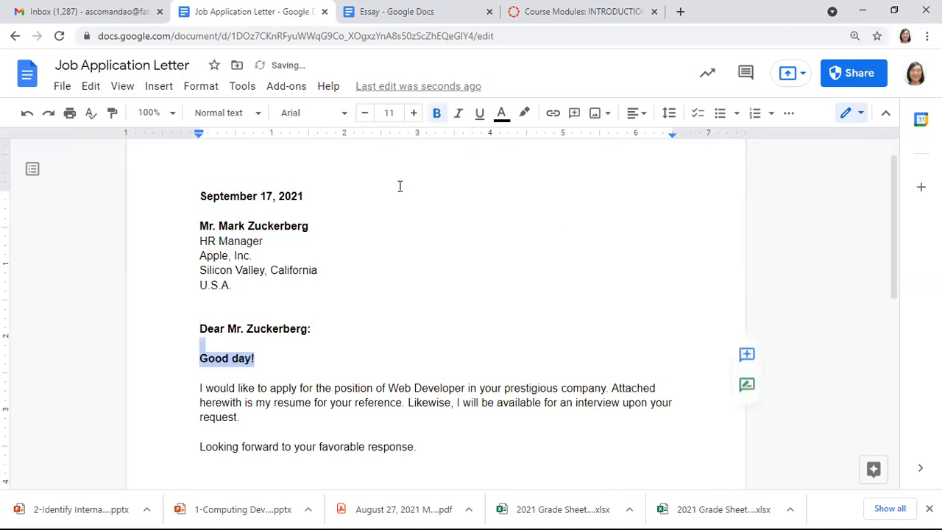
# Step: Select the date line and examine the available editing commands and their shortcuts, circling where they are found
pyautogui.click(292, 197)
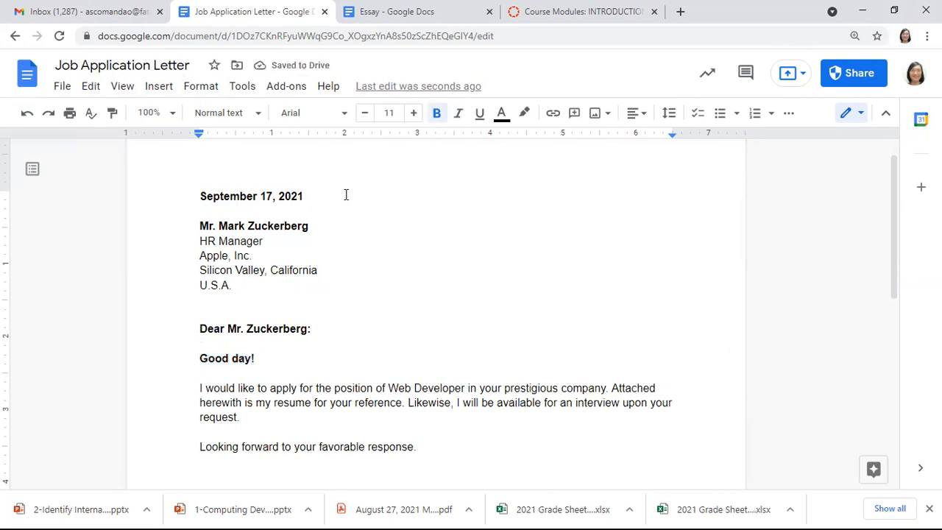
pyautogui.doubleClick(168, 193)
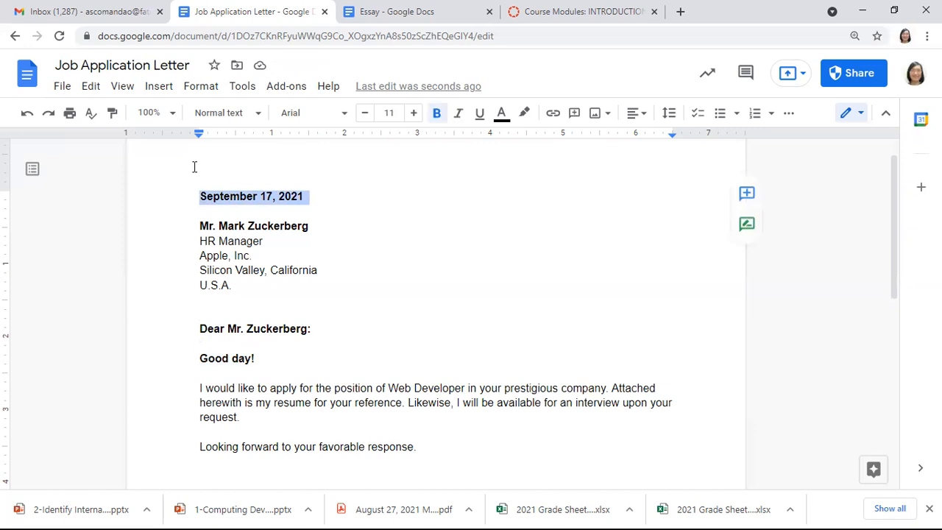
pyautogui.click(89, 88)
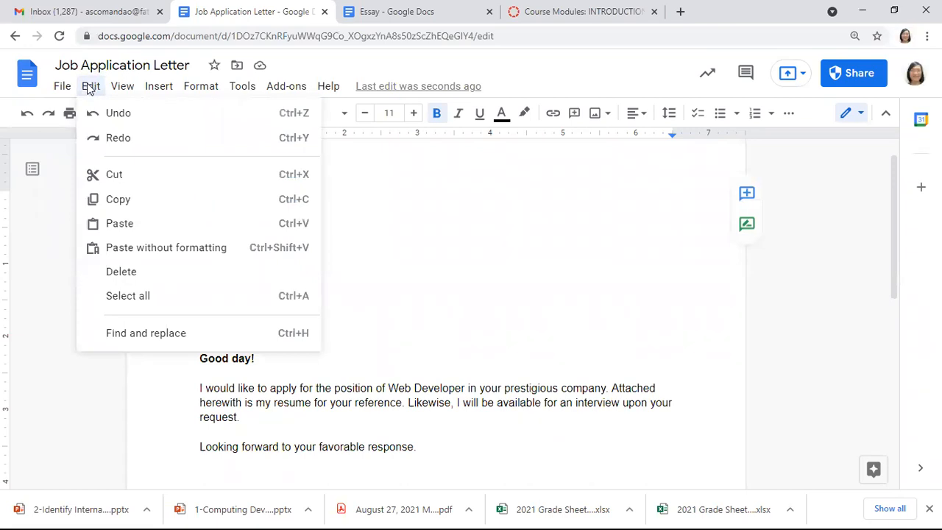
pyautogui.click(135, 109)
pyautogui.moveTo(98, 71)
pyautogui.mouseDown()
pyautogui.moveTo(88, 107)
pyautogui.moveTo(118, 74)
pyautogui.mouseUp()
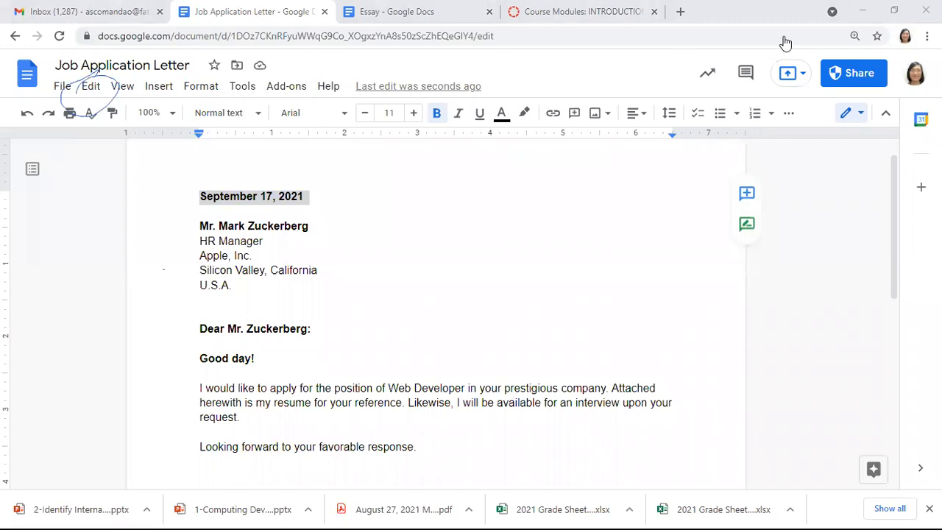
pyautogui.click(90, 86)
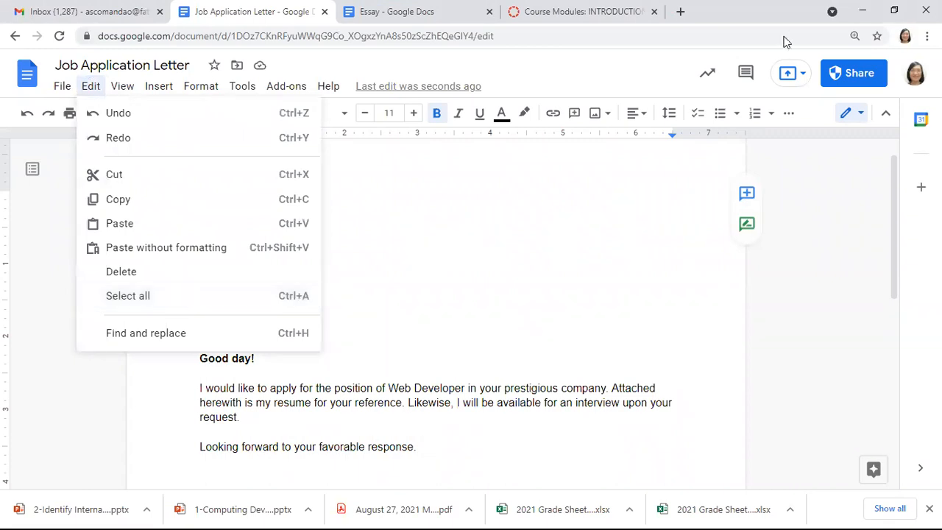
pyautogui.press('Escape')
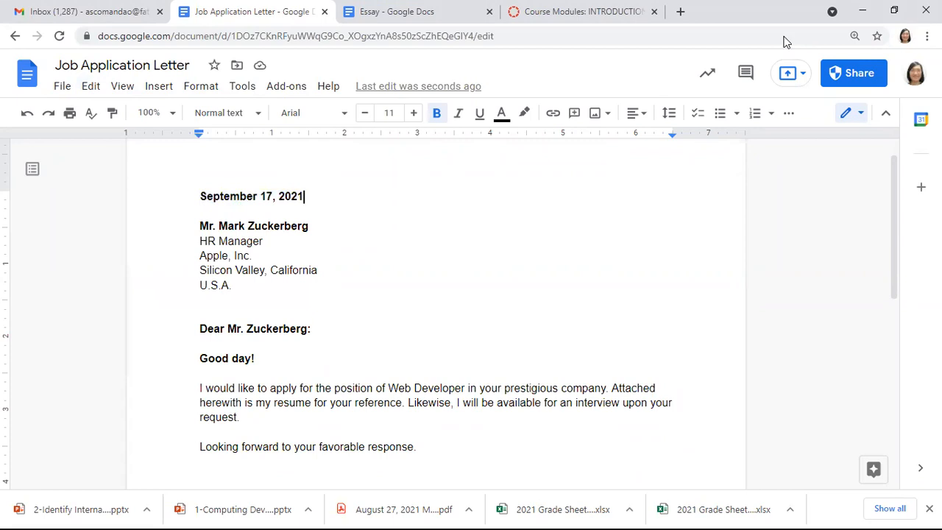
# Step: Select the whole letter and change its font to Georgia
pyautogui.hotkey('ctrl', 'a')
pyautogui.click(305, 196)
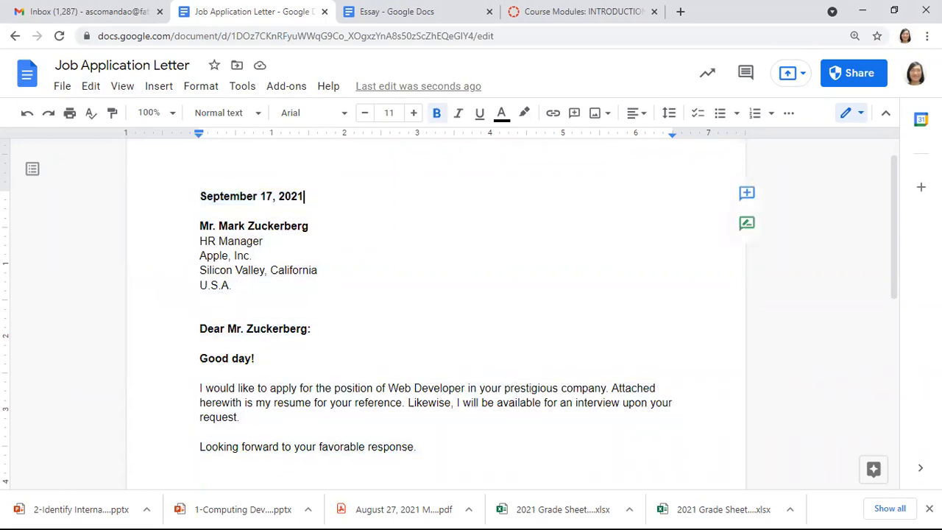
pyautogui.hotkey('ctrl', 'a')
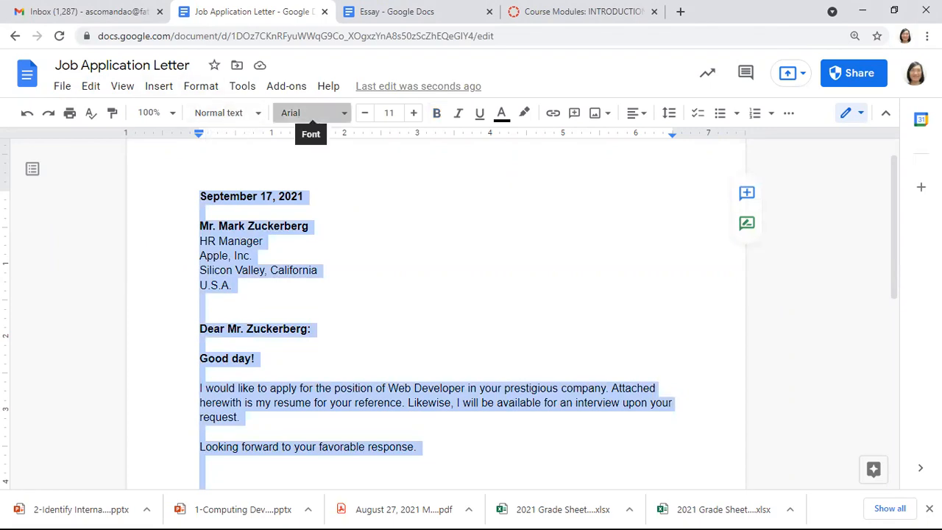
pyautogui.click(309, 113)
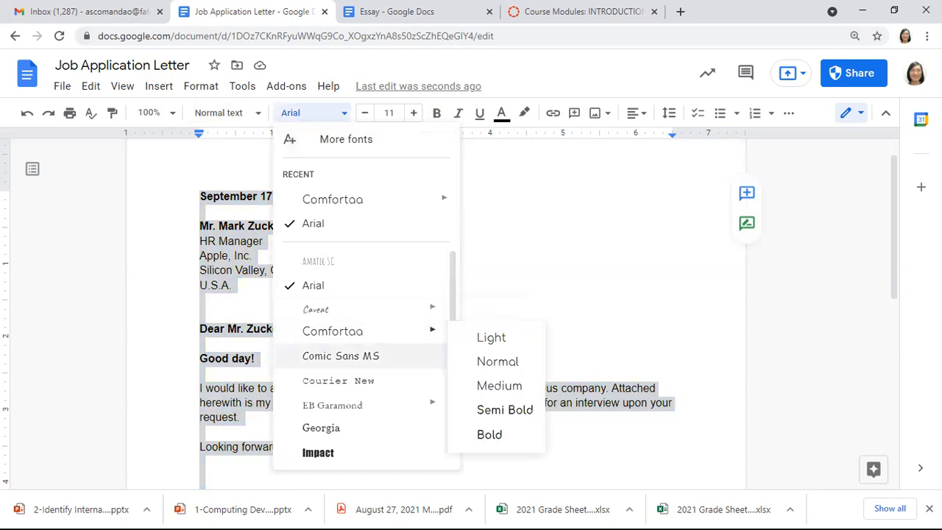
pyautogui.moveTo(368, 309)
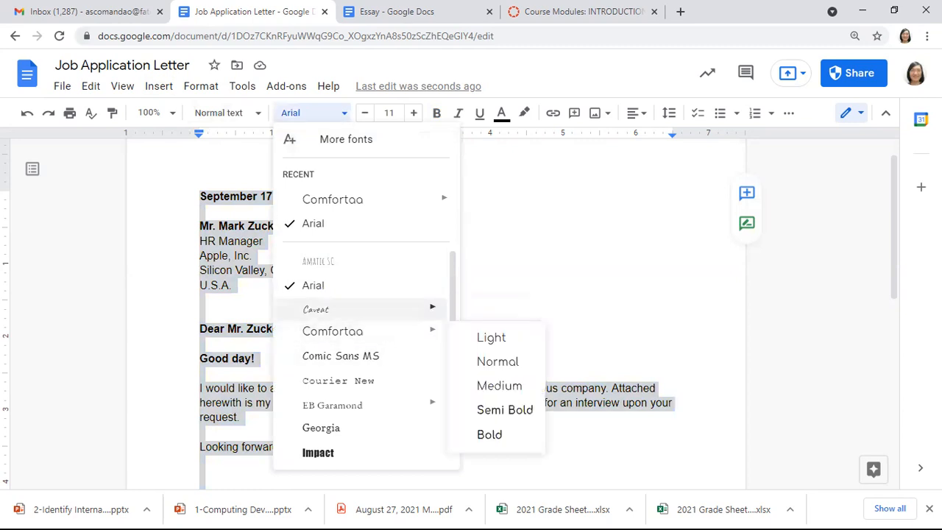
pyautogui.click(321, 428)
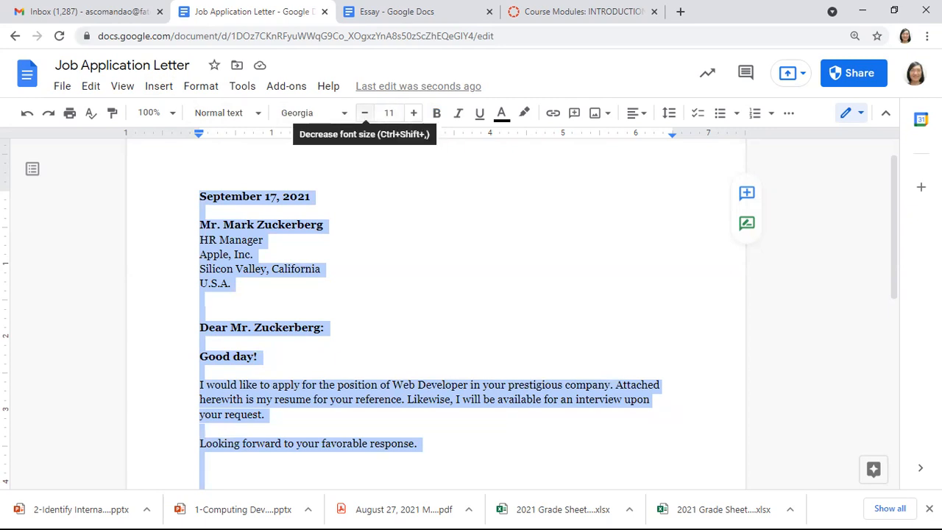
# Step: Try raising and lowering the letter's font size, and attempt to enter 12 as the size
pyautogui.click(413, 112)
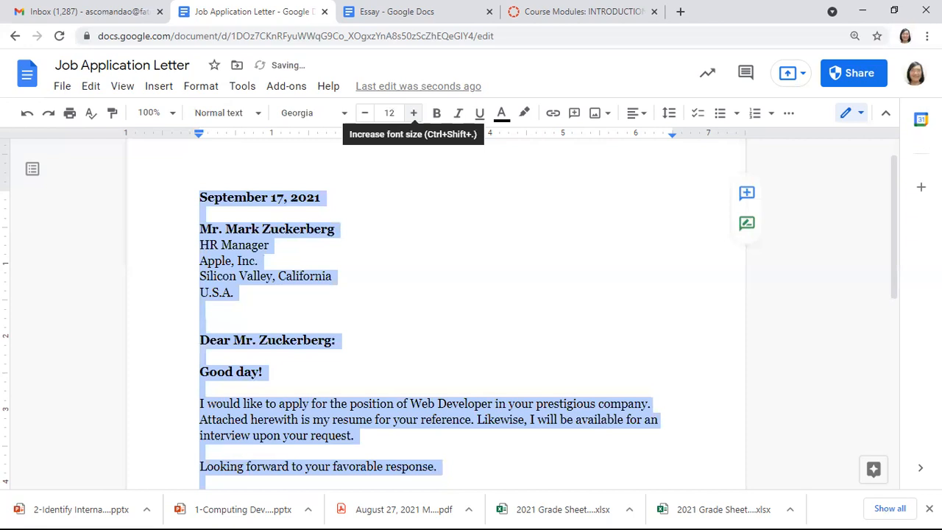
pyautogui.click(365, 113)
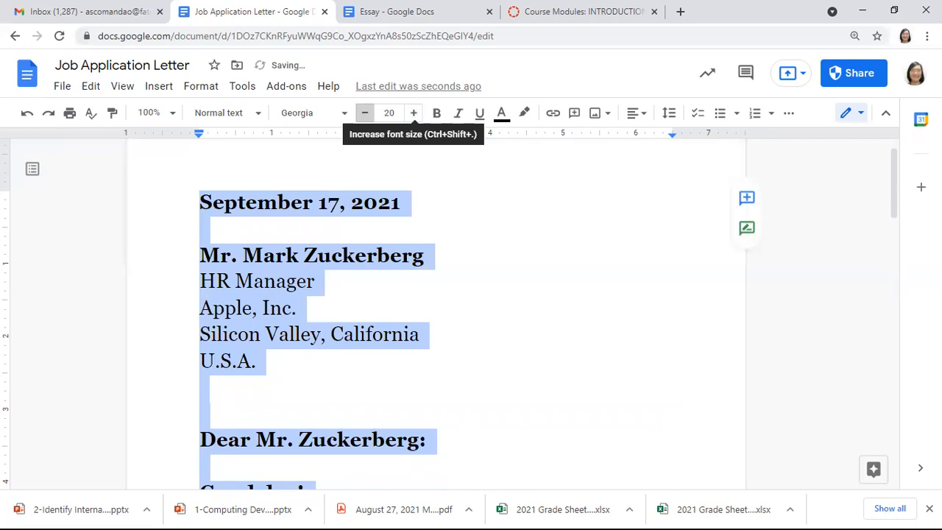
pyautogui.click(389, 113)
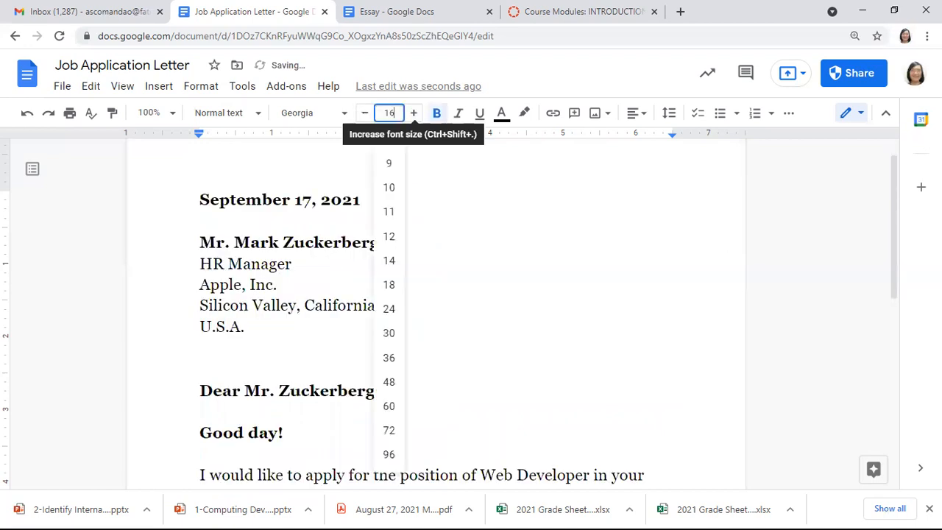
pyautogui.press('BackSpace')
pyautogui.press('BackSpace')
pyautogui.write('12')
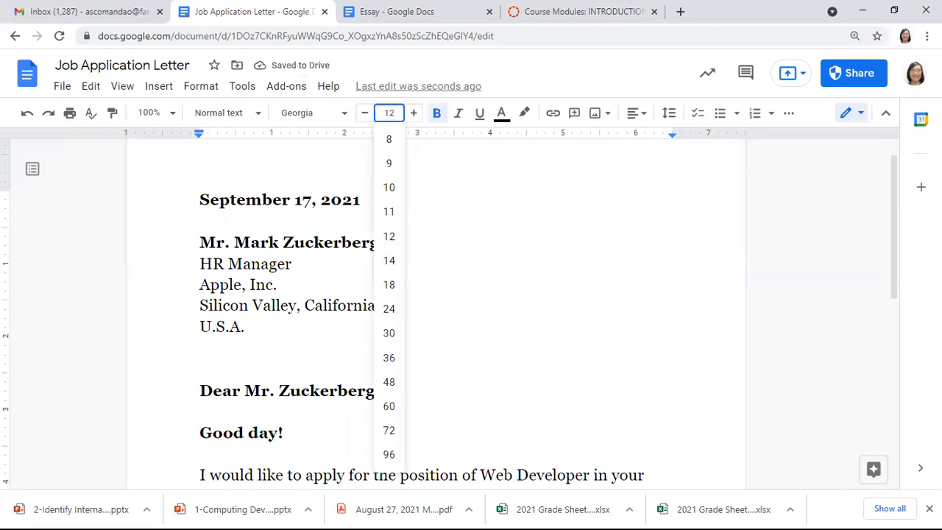
pyautogui.press('Return')
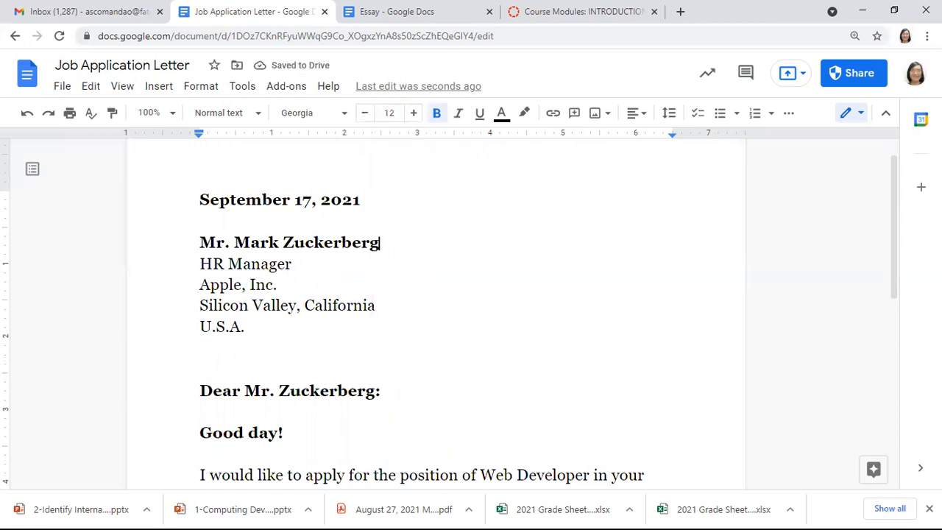
# Step: Select the whole letter and set its font size to 12
pyautogui.press('Left')
pyautogui.press('Left')
pyautogui.press('Left')
pyautogui.press('Left')
pyautogui.press('Left')
pyautogui.press('Left')
pyautogui.press('Left')
pyautogui.press('Left')
pyautogui.hotkey('ctrl', 'a')
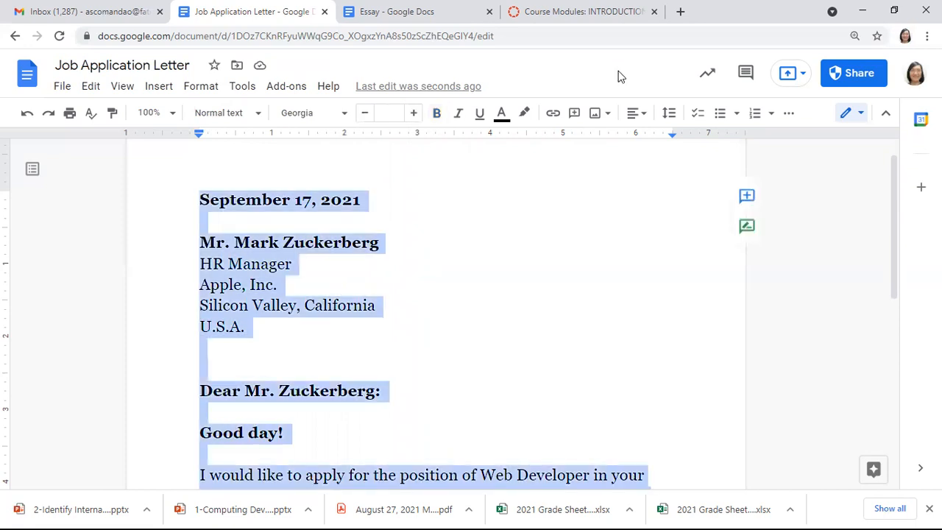
pyautogui.write('12')
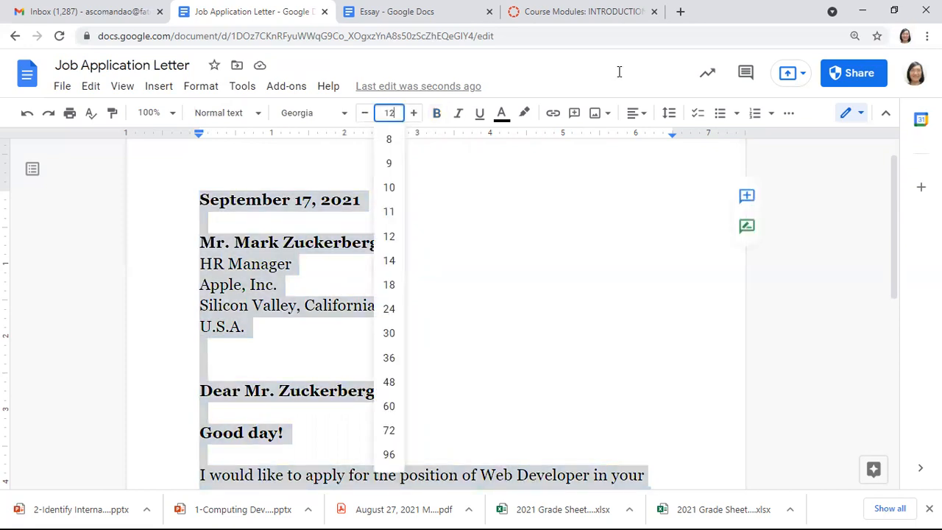
pyautogui.press('Return')
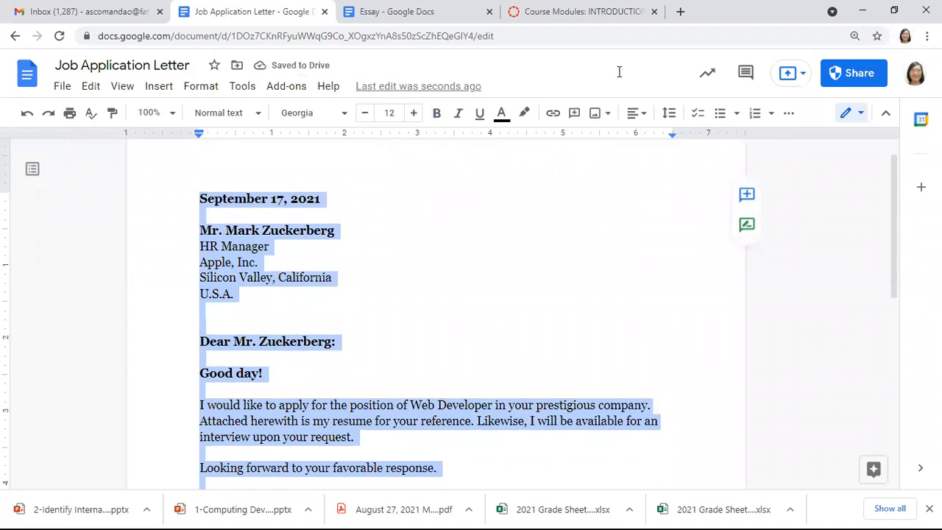
pyautogui.click(236, 293)
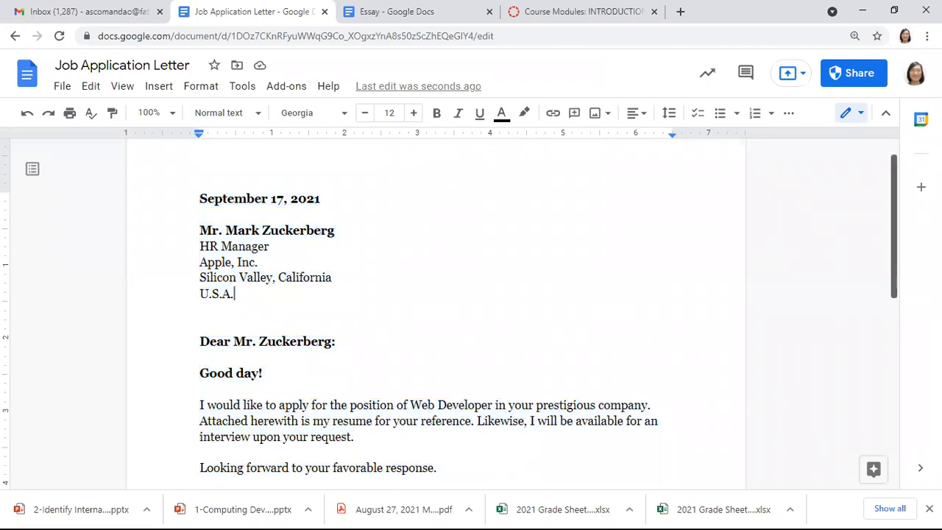
# Step: Select from the "Looking forward to your favorable response." line through the applicant's name and make it bold
pyautogui.scroll(-3, 618, 76)
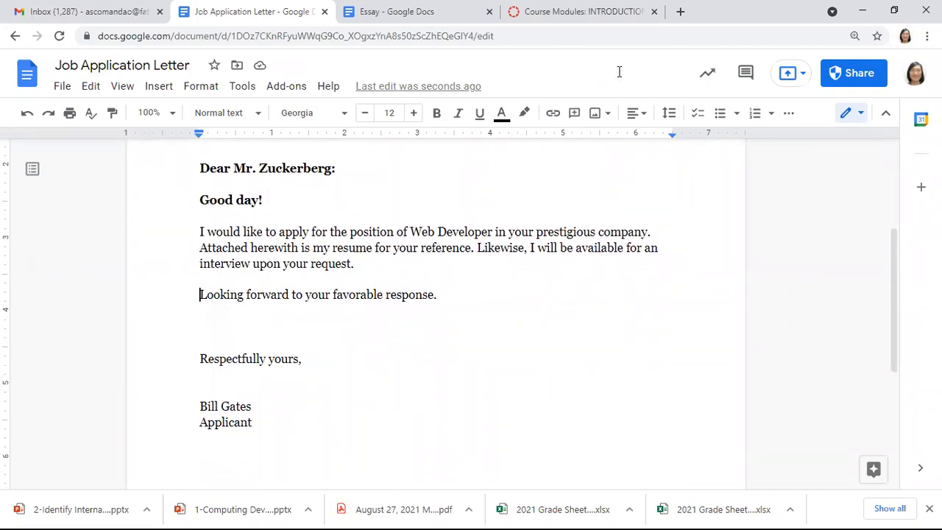
pyautogui.hotkey('shift', 'Down')
pyautogui.hotkey('shift', 'Down')
pyautogui.hotkey('shift', 'Down')
pyautogui.hotkey('shift', 'Down')
pyautogui.hotkey('shift', 'Down')
pyautogui.hotkey('shift', 'Down')
pyautogui.hotkey('shift', 'Down')
pyautogui.hotkey('shift', 'Down')
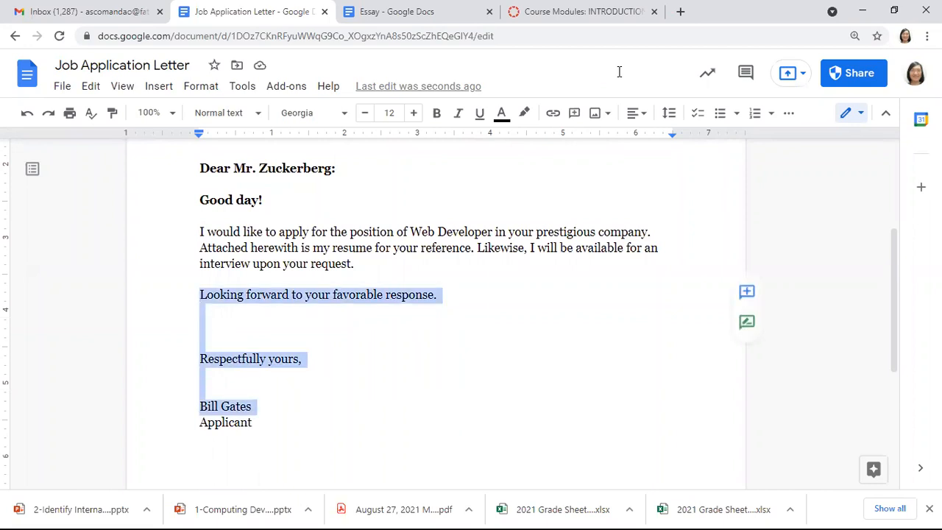
pyautogui.hotkey('ctrl', 'b')
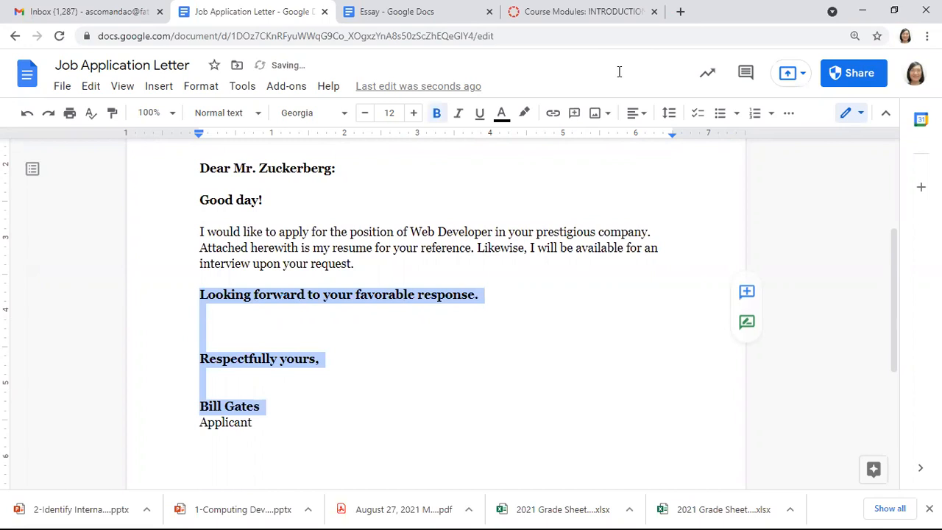
# Step: Underline "Web Developer" in the first body paragraph and circle the underline command on screen
pyautogui.press('Up')
pyautogui.press('Up')
pyautogui.press('Up')
pyautogui.press('Up')
pyautogui.press('Up')
pyautogui.press('Up')
pyautogui.press('Up')
pyautogui.press('Up')
pyautogui.press('Up')
pyautogui.press('Up')
pyautogui.press('Up')
pyautogui.press('Up')
pyautogui.press('Up')
pyautogui.press('Up')
pyautogui.press('Up')
pyautogui.press('Up')
pyautogui.press('Up')
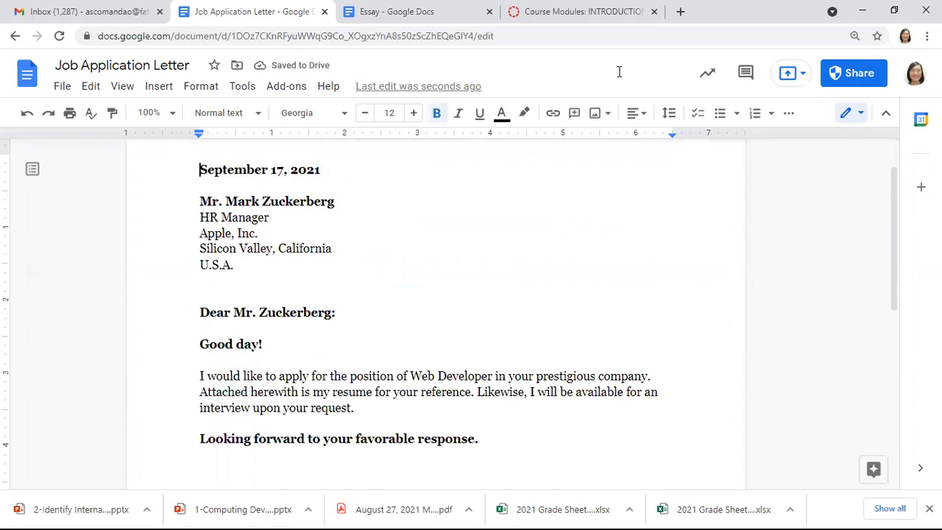
pyautogui.press('Down')
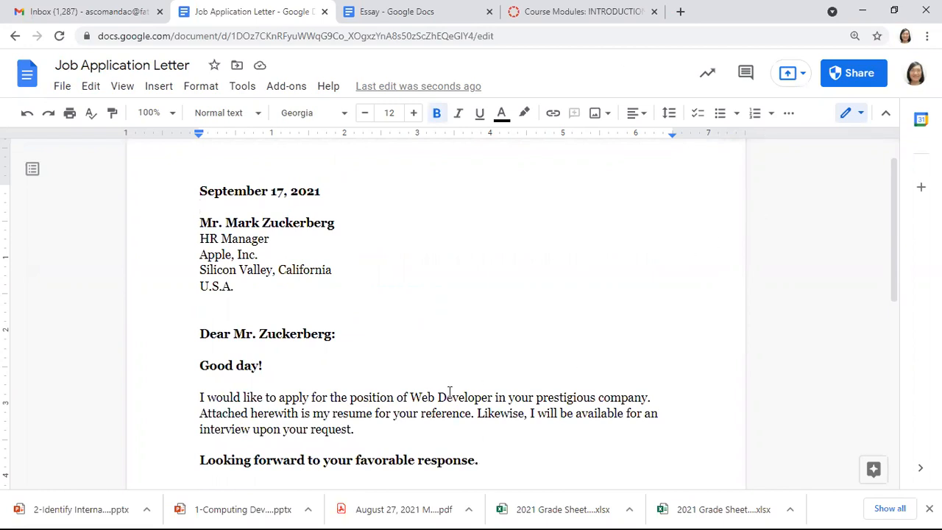
pyautogui.click(411, 397)
pyautogui.hotkey('ctrl', 'shift', 'Right')
pyautogui.hotkey('ctrl', 'shift', 'Right')
pyautogui.hotkey('ctrl', 'shift', 'Right')
pyautogui.hotkey('ctrl', 'shift', 'Left')
pyautogui.hotkey('ctrl', 'shift', 'Left')
pyautogui.hotkey('ctrl', 'shift', 'Right')
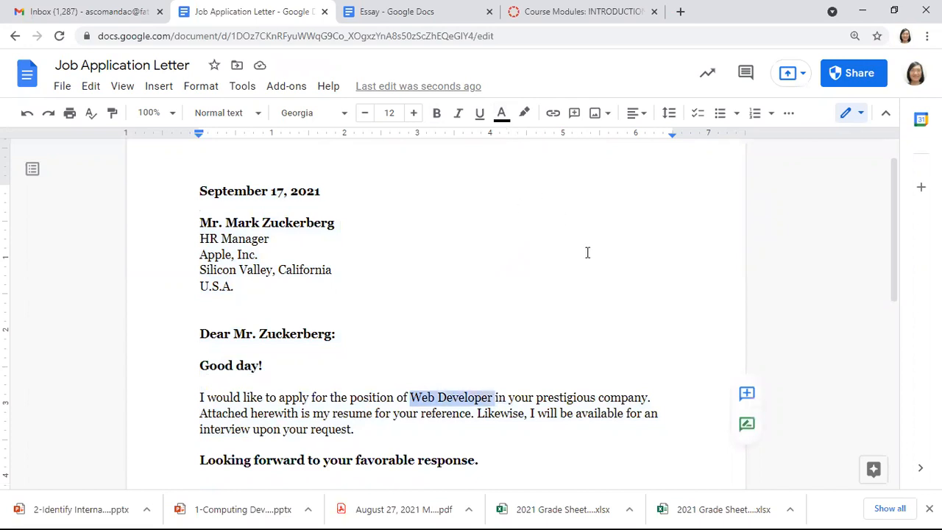
pyautogui.hotkey('ctrl', 'u')
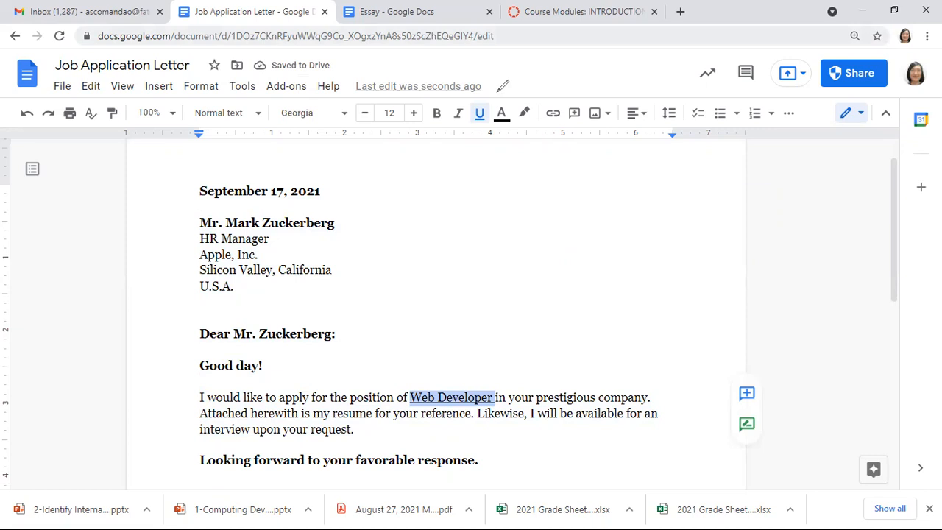
pyautogui.moveTo(505, 119); pyautogui.dragTo(473, 103)
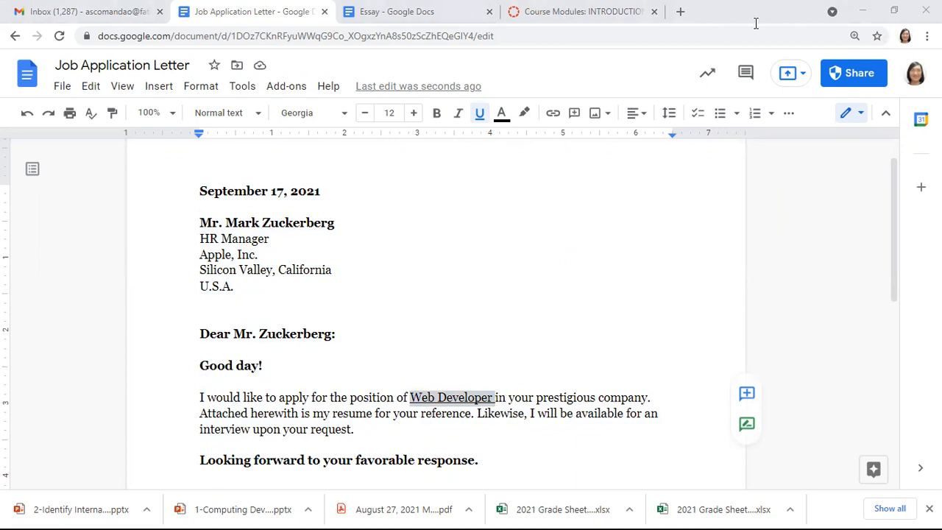
# Step: Add the line "Subject: Application for the position of Web Developer" between the addressee block and the salutation
pyautogui.click(336, 223)
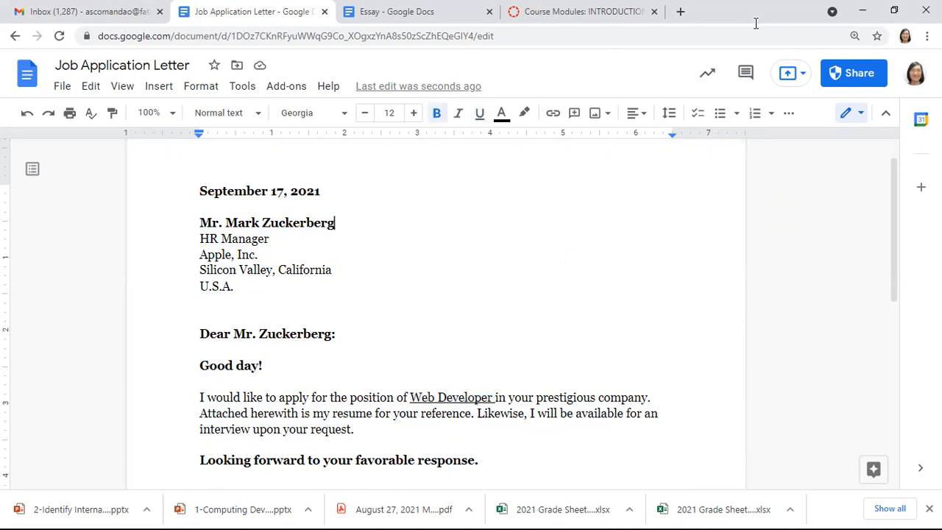
pyautogui.press('Down')
pyautogui.press('Down')
pyautogui.press('Down')
pyautogui.press('Down')
pyautogui.press('Down')
pyautogui.press('Return')
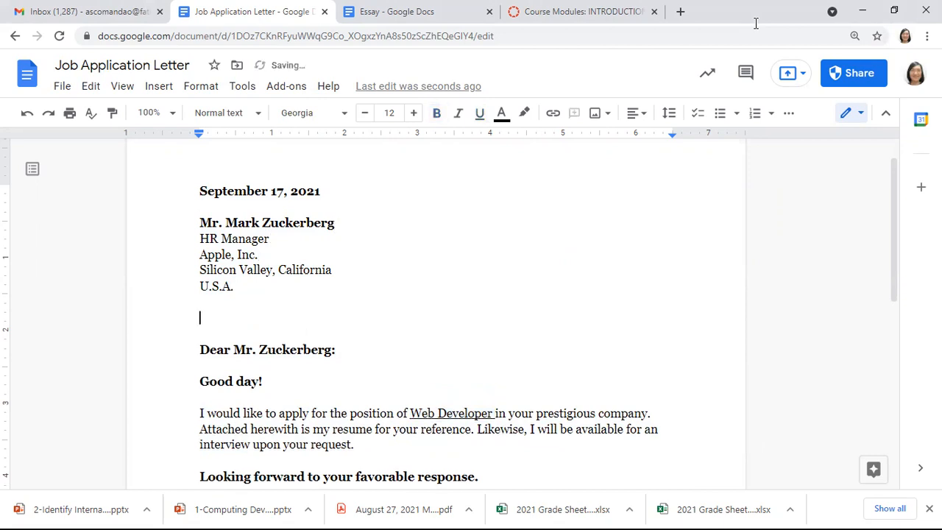
pyautogui.write('sUB')
pyautogui.press('BackSpace')
pyautogui.press('BackSpace')
pyautogui.press('BackSpace')
pyautogui.write('Subject:')
pyautogui.press('BackSpace')
pyautogui.press('BackSpace')
pyautogui.write(': B')
pyautogui.press('BackSpace')
pyautogui.write('Application for')
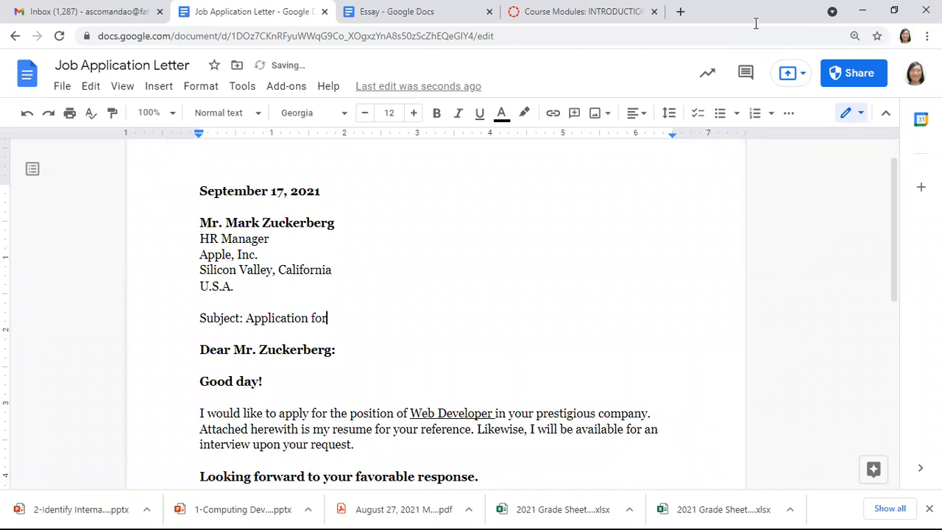
pyautogui.press('Tab')
pyautogui.write('Web Develop')
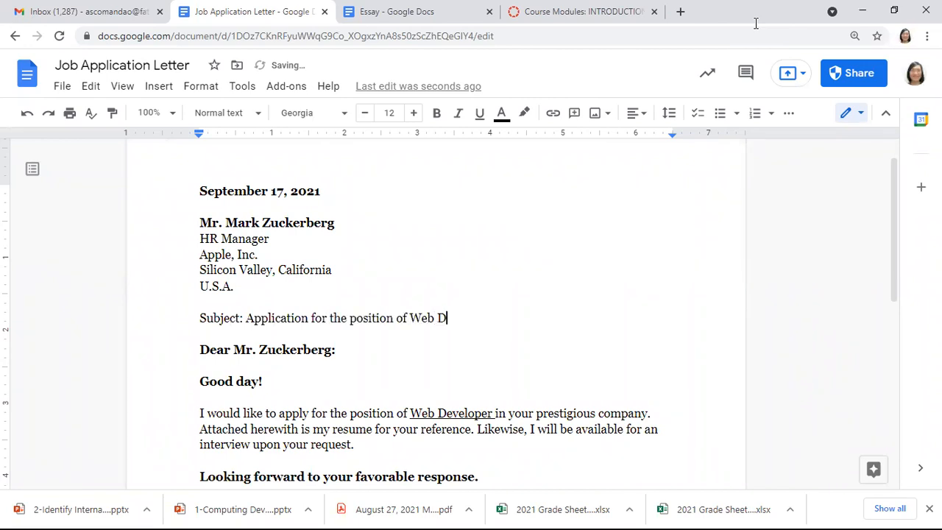
pyautogui.press('Tab')
# Step: Select the entire subject line, center it, and mark the alignment command on screen
pyautogui.hotkey('ctrl', 'shift', 'Left')
pyautogui.hotkey('ctrl', 'shift', 'Left')
pyautogui.hotkey('ctrl', 'shift', 'Left')
pyautogui.hotkey('ctrl', 'shift', 'Left')
pyautogui.hotkey('ctrl', 'shift', 'Left')
pyautogui.hotkey('ctrl', 'shift', 'Left')
pyautogui.hotkey('ctrl', 'shift', 'Left')
pyautogui.hotkey('ctrl', 'shift', 'Left')
pyautogui.hotkey('ctrl', 'shift', 'Left')
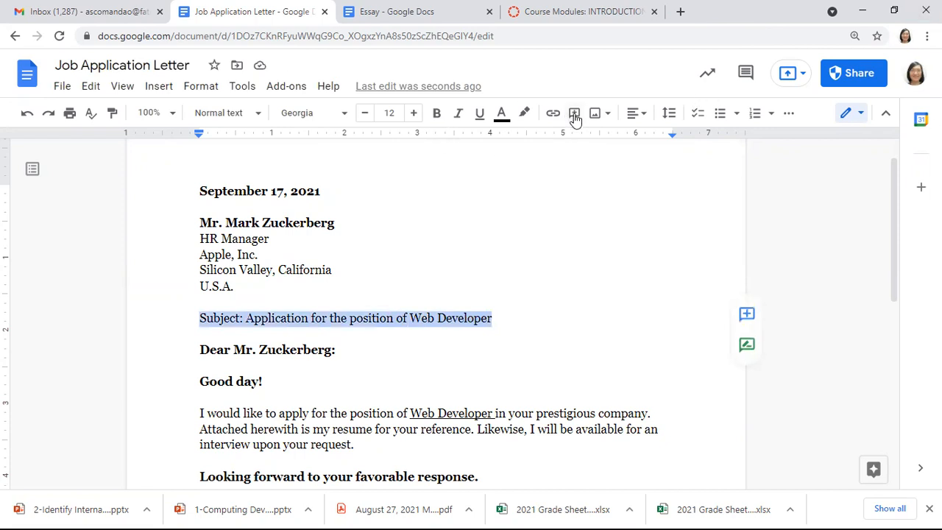
pyautogui.click(635, 114)
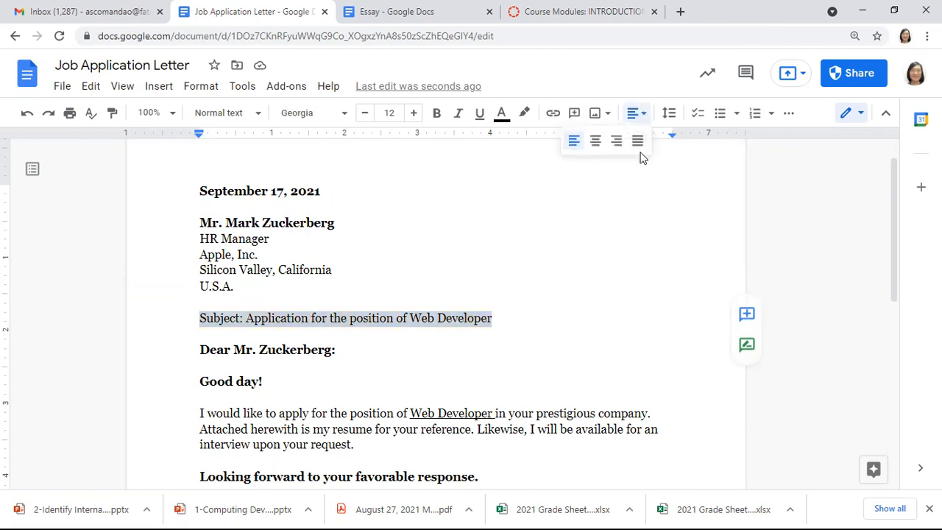
pyautogui.click(595, 141)
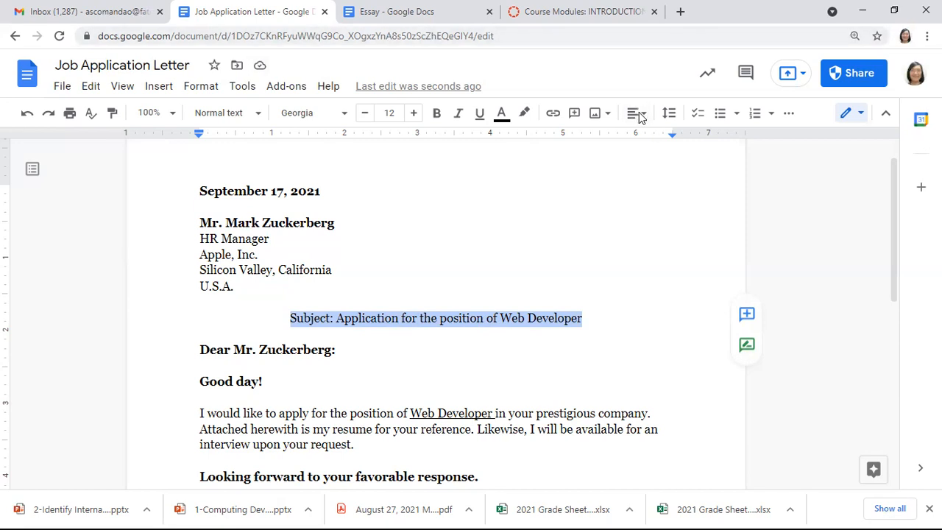
pyautogui.moveTo(648, 95); pyautogui.dragTo(657, 97)
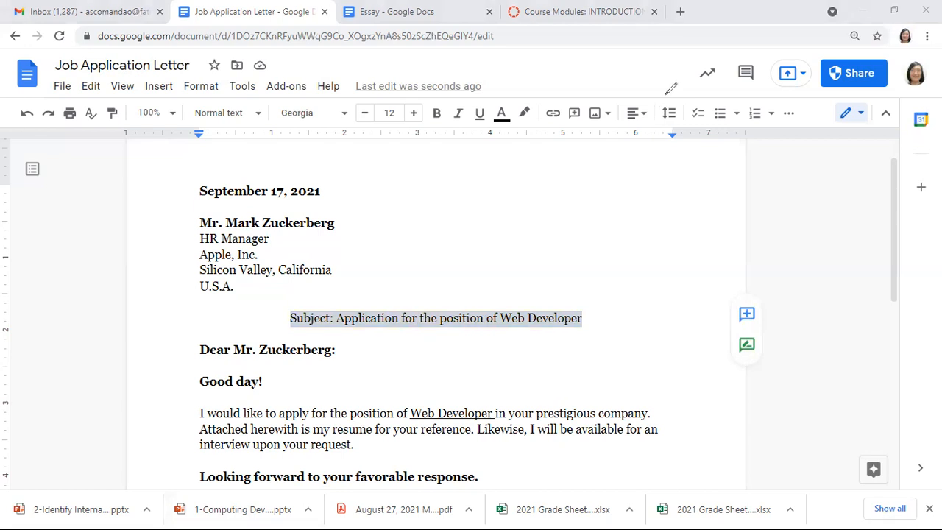
# Step: Align the subject line to the left margin again and make it bold
pyautogui.click(636, 114)
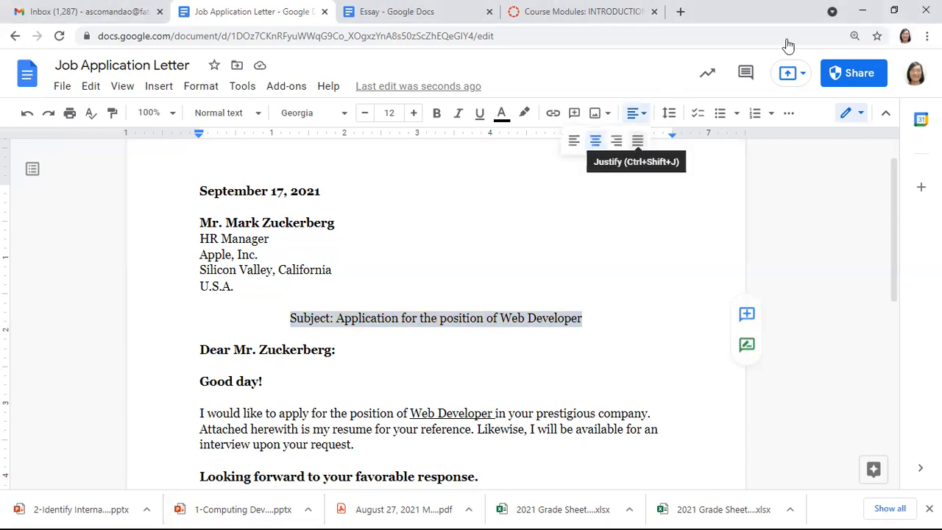
pyautogui.click(574, 141)
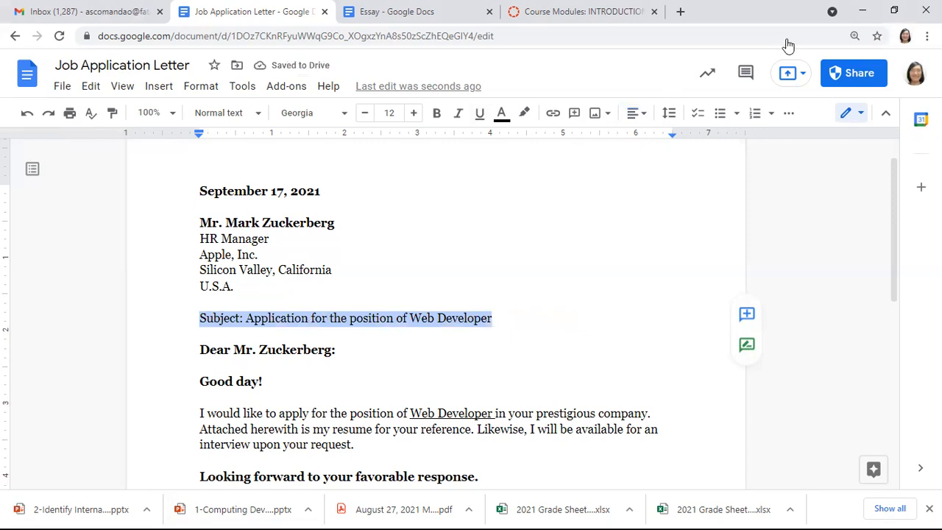
pyautogui.hotkey('ctrl', 'b')
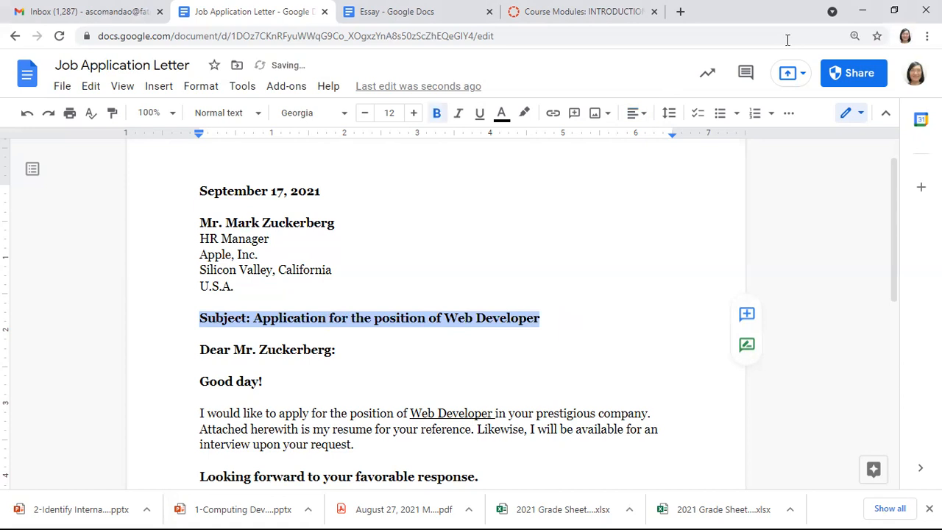
# Step: Select the closing block from "Respectfully yours," through "Applicant" and align it to the right margin
pyautogui.press('Up')
pyautogui.press('Up')
pyautogui.press('Up')
pyautogui.press('Up')
pyautogui.press('Down')
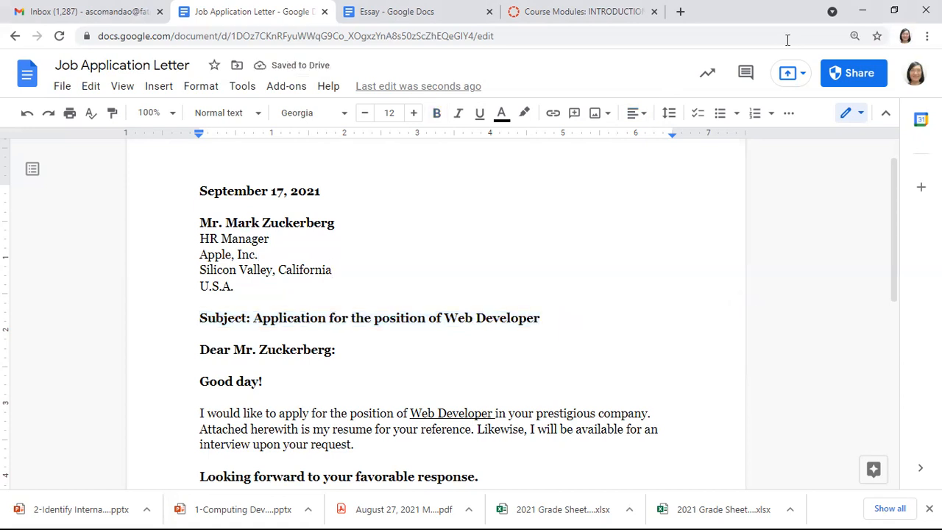
pyautogui.press('Down')
pyautogui.press('Down')
pyautogui.press('Down')
pyautogui.press('Down')
pyautogui.press('Down')
pyautogui.press('Down')
pyautogui.press('Down')
pyautogui.press('Down')
pyautogui.press('Down')
pyautogui.press('Down')
pyautogui.press('Down')
pyautogui.press('Down')
pyautogui.press('Down')
pyautogui.press('Down')
pyautogui.press('Down')
pyautogui.press('Down')
pyautogui.press('Down')
pyautogui.press('Down')
pyautogui.press('Down')
pyautogui.press('Up')
pyautogui.press('Up')
pyautogui.press('End')
pyautogui.press('Up')
pyautogui.press('Up')
pyautogui.press('Up')
pyautogui.press('Down')
pyautogui.press('Down')
pyautogui.press('Down')
pyautogui.press('End')
pyautogui.press('Home')
pyautogui.hotkey('shift', 'Down')
pyautogui.hotkey('shift', 'Down')
pyautogui.hotkey('shift', 'Down')
pyautogui.hotkey('shift', 'Down')
pyautogui.hotkey('shift', 'Down')
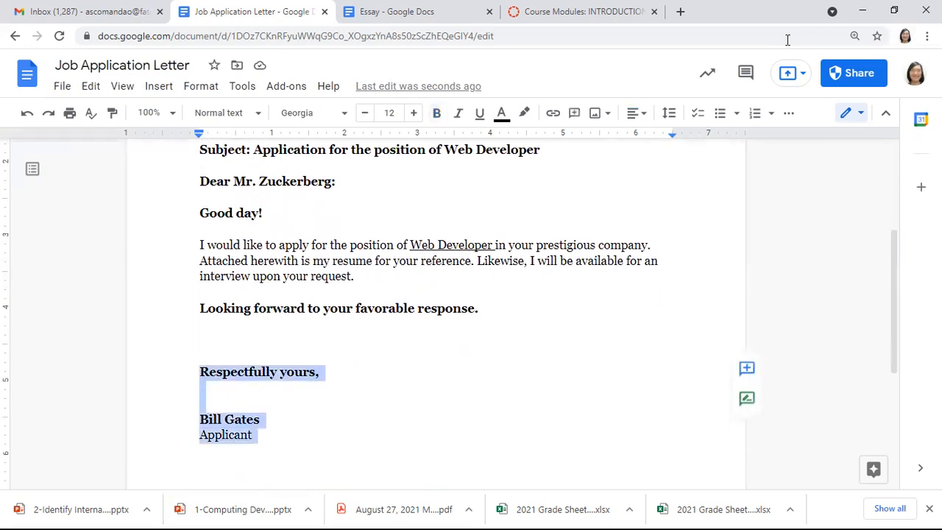
pyautogui.click(644, 116)
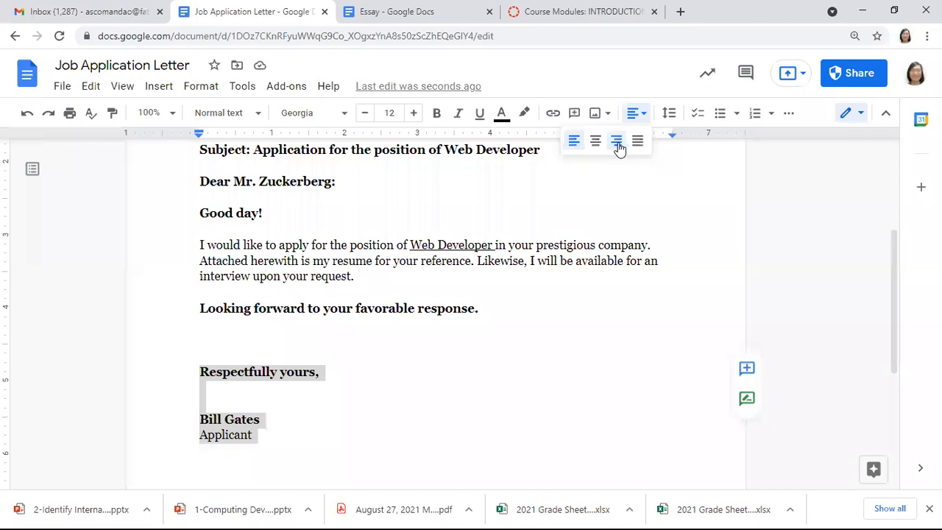
pyautogui.click(618, 145)
pyautogui.press('Left')
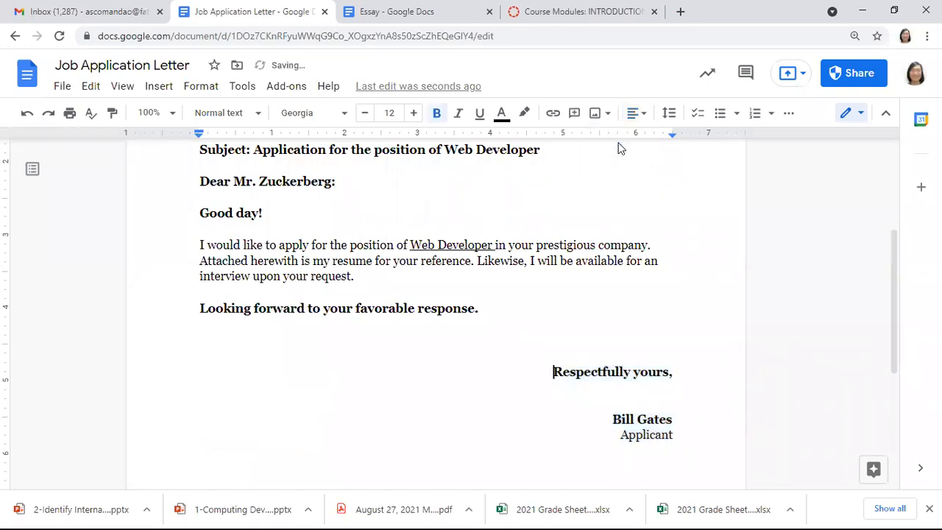
# Step: Select the text from "Good day!" through "Looking forward to your favorable response." and justify it
pyautogui.press('Up')
pyautogui.press('Up')
pyautogui.press('Up')
pyautogui.press('Up')
pyautogui.press('Up')
pyautogui.press('Up')
pyautogui.press('Up')
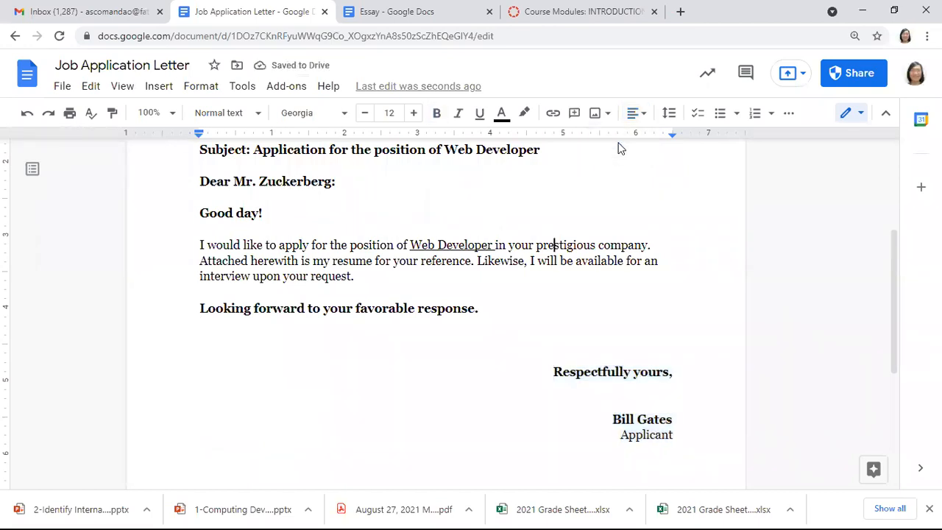
pyautogui.press('Up')
pyautogui.press('Up')
pyautogui.press('Up')
pyautogui.press('Up')
pyautogui.press('Down')
pyautogui.press('Down')
pyautogui.press('Down')
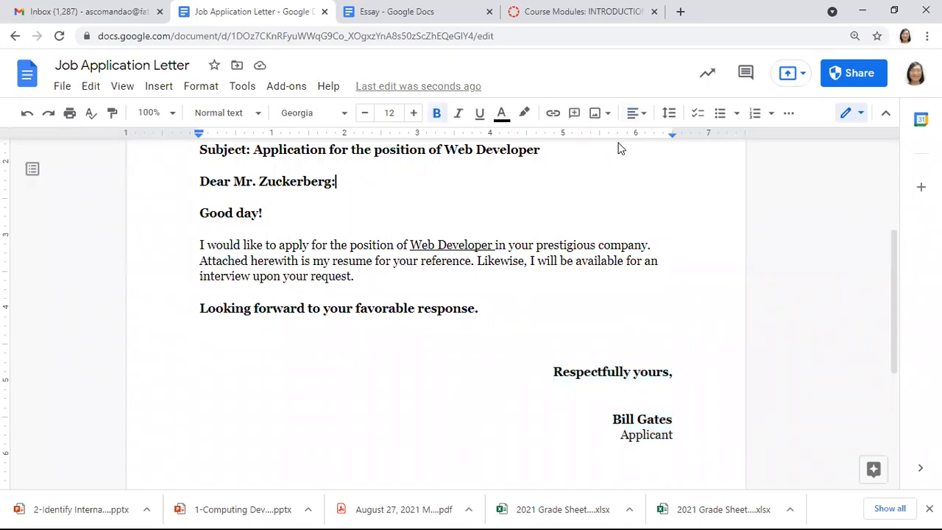
pyautogui.press('Down')
pyautogui.press('Up')
pyautogui.press('Home')
pyautogui.hotkey('shift', 'Down')
pyautogui.hotkey('shift', 'Down')
pyautogui.hotkey('shift', 'Down')
pyautogui.hotkey('shift', 'Down')
pyautogui.hotkey('shift', 'Down')
pyautogui.hotkey('shift', 'Down')
pyautogui.hotkey('shift', 'Down')
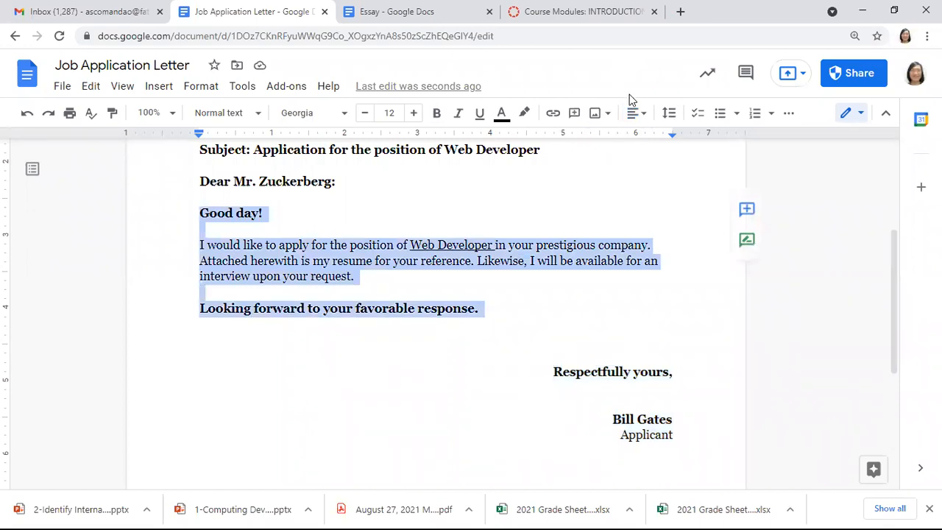
pyautogui.click(643, 118)
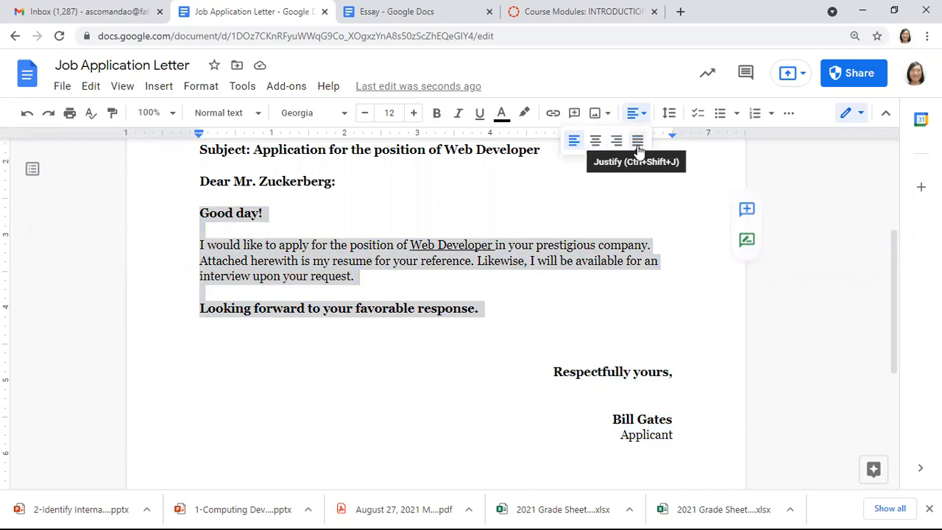
pyautogui.click(637, 141)
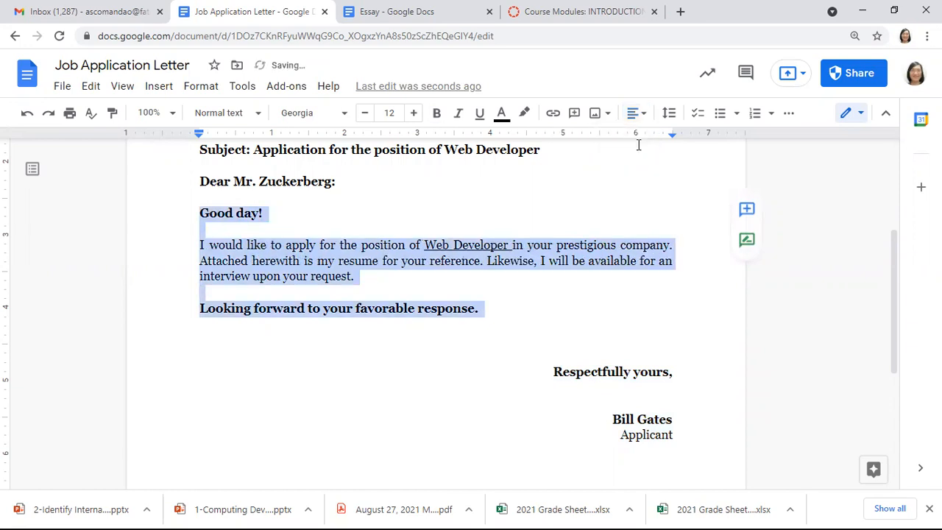
pyautogui.click(558, 194)
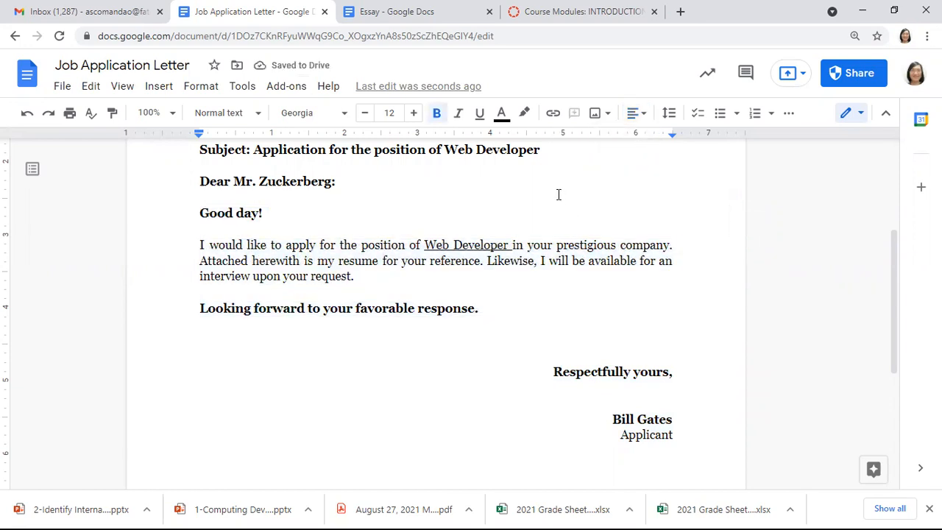
# Step: Undo the justification of the body text, apply it again to the same paragraphs and deselect them
pyautogui.hotkey('ctrl', 'z')
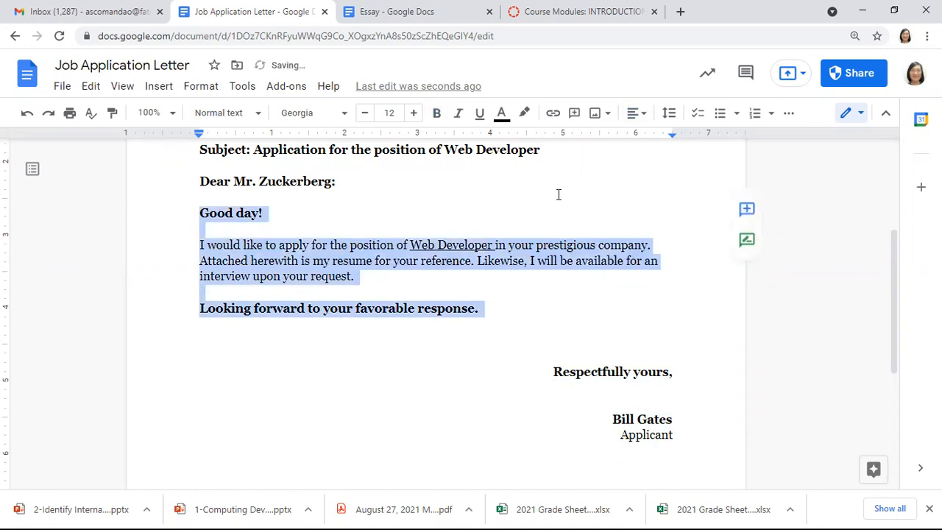
pyautogui.hotkey('ctrl', 'shift', 'j')
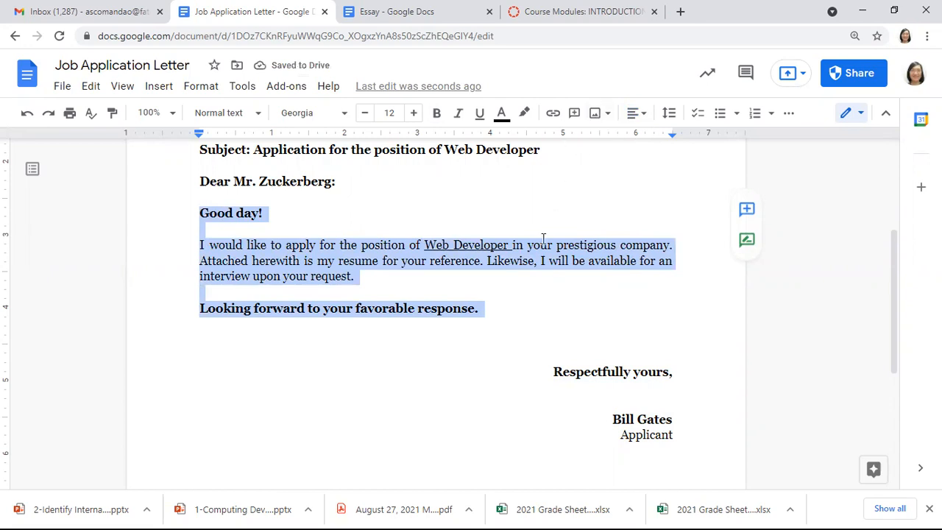
pyautogui.click(515, 306)
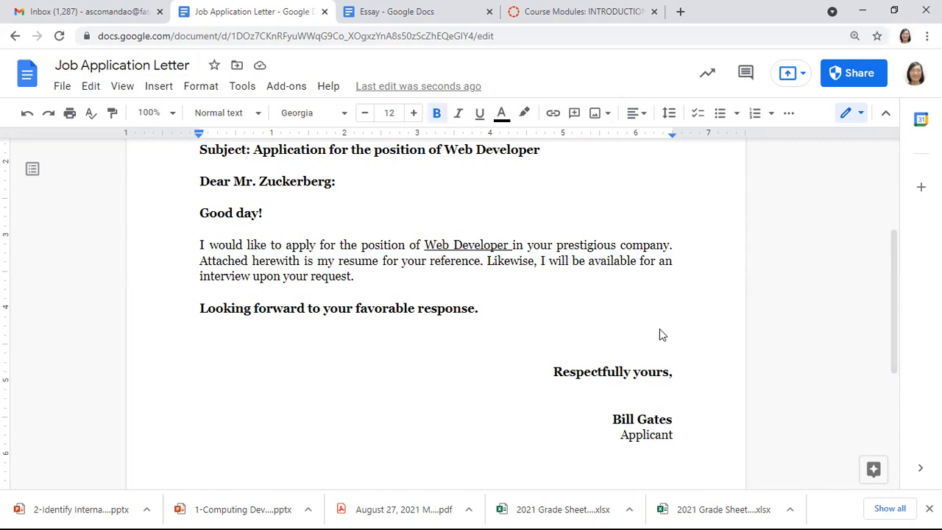
# Step: Change the signatory's first name in the closing block to "Billie"
pyautogui.hotkey('ctrl', 'shift', 'Left')
pyautogui.hotkey('ctrl', 'shift', 'Right')
pyautogui.press('Left')
pyautogui.press('Right')
pyautogui.write('ie')
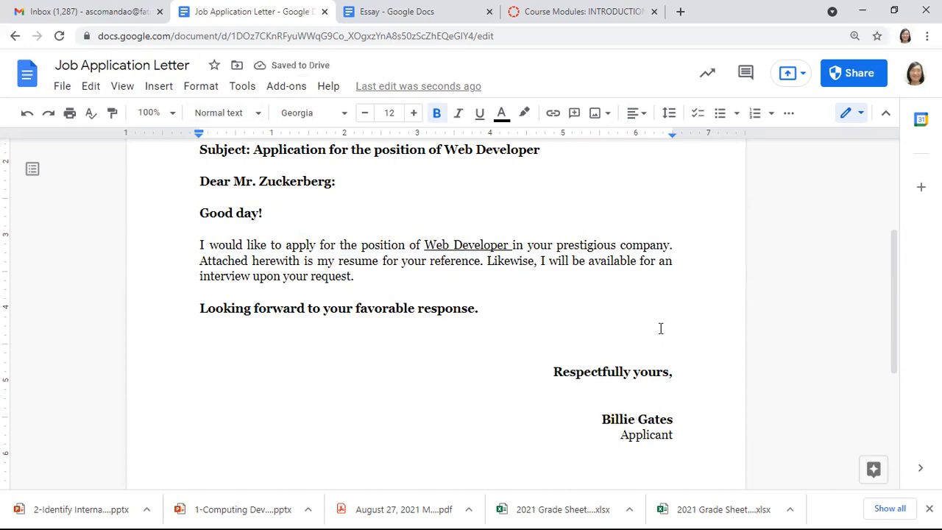
# Step: From the blank line below "Respectfully yours,", review the kinds of elements that can be inserted, such as images, tables and drawings
pyautogui.press('Up')
pyautogui.press('Up')
pyautogui.hotkey('alt', 'i')
pyautogui.press('Down')
pyautogui.press('Down')
pyautogui.press('Down')
pyautogui.press('Down')
pyautogui.press('Down')
pyautogui.press('Down')
pyautogui.press('Down')
pyautogui.press('Down')
pyautogui.press('Down')
pyautogui.press('Down')
pyautogui.press('Up')
pyautogui.press('Up')
pyautogui.press('Up')
pyautogui.press('Up')
pyautogui.press('Up')
pyautogui.press('Up')
pyautogui.press('Up')
pyautogui.press('Up')
pyautogui.press('Up')
pyautogui.press('Up')
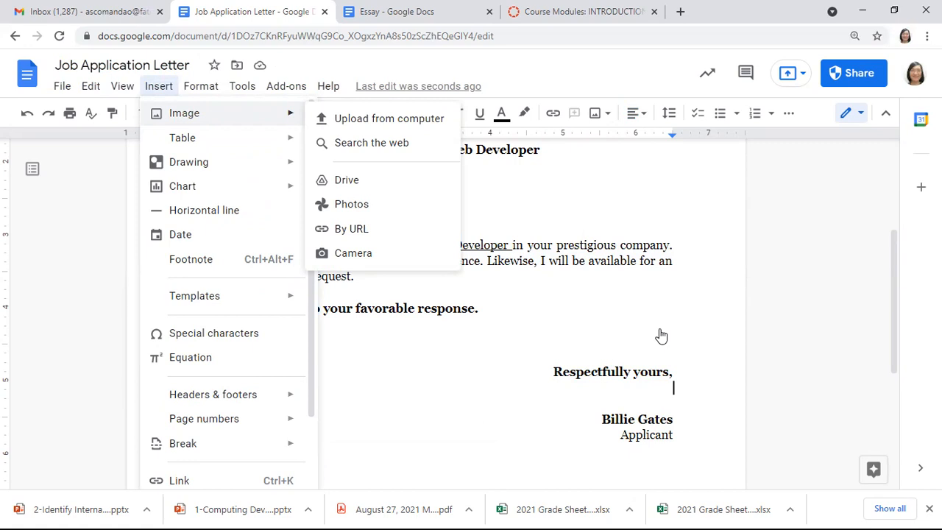
pyautogui.press('Down')
pyautogui.press('Down')
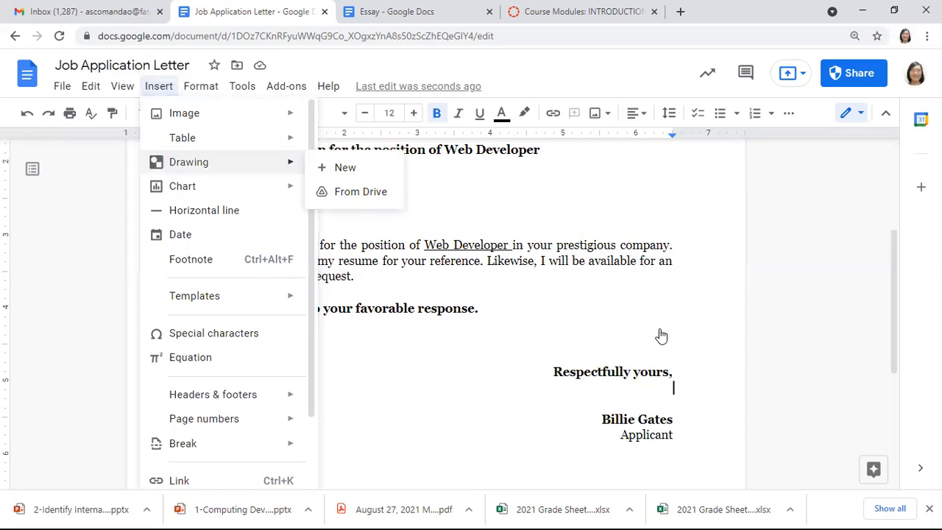
pyautogui.press('Down')
pyautogui.press('Down')
pyautogui.press('Down')
pyautogui.press('Down')
pyautogui.press('Down')
pyautogui.press('Down')
pyautogui.press('Down')
pyautogui.press('Up')
pyautogui.press('Up')
pyautogui.press('Up')
pyautogui.press('Up')
pyautogui.press('Up')
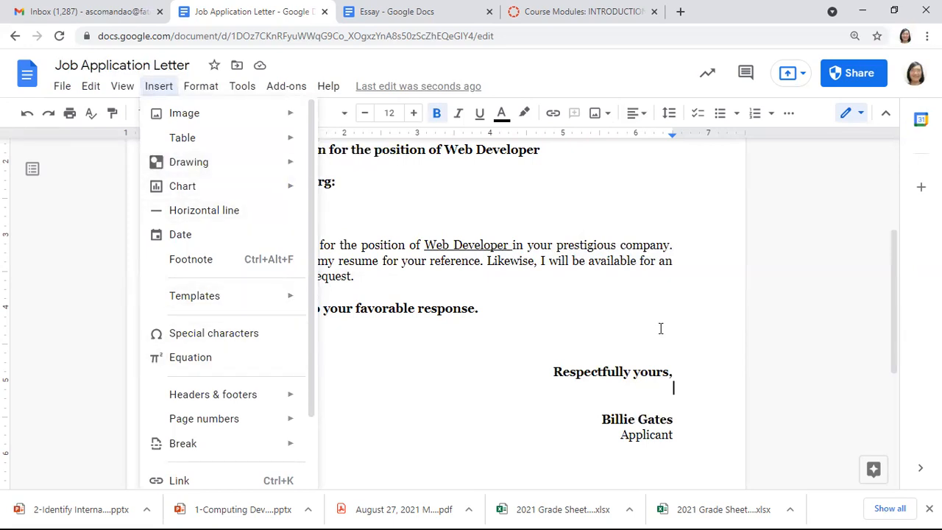
pyautogui.press('Escape')
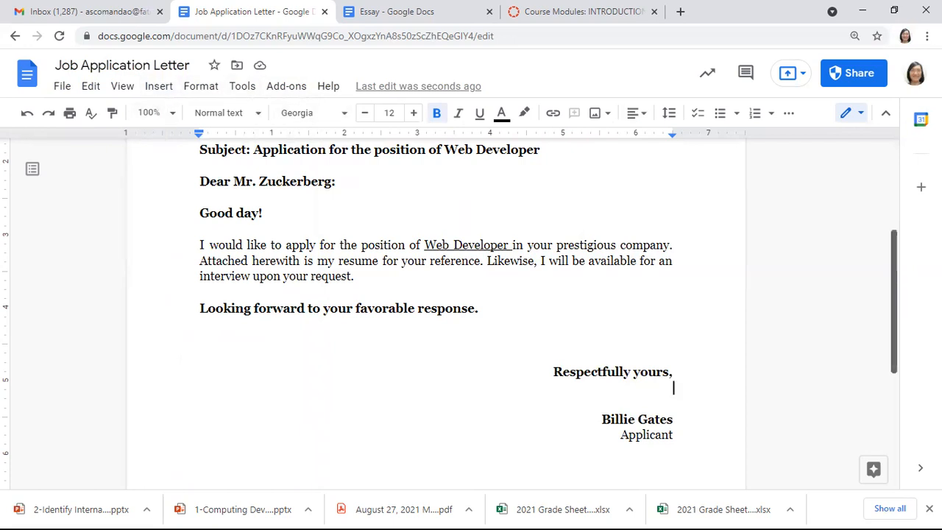
# Step: Return to the beginning of the letter and insert a page header above the date
pyautogui.scroll(-2, 471, 309)
pyautogui.scroll(4, 471, 309)
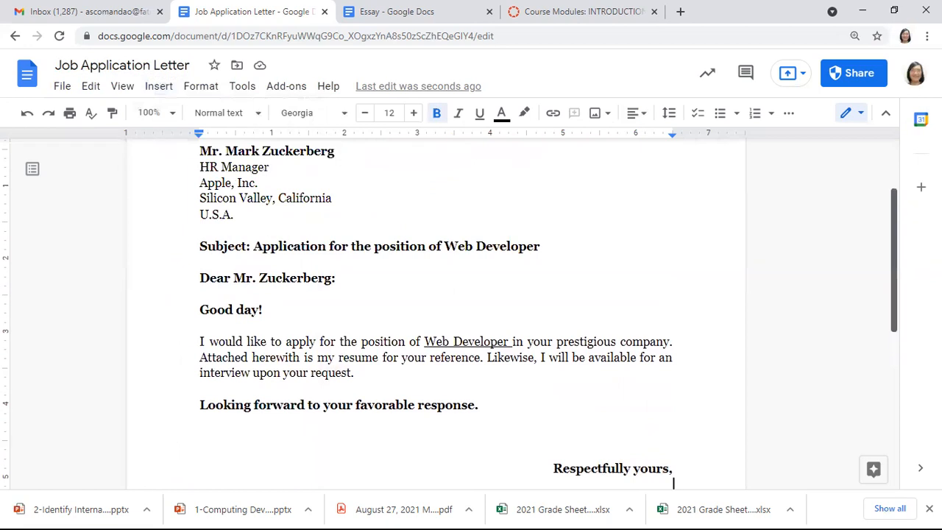
pyautogui.scroll(3, 448, 314)
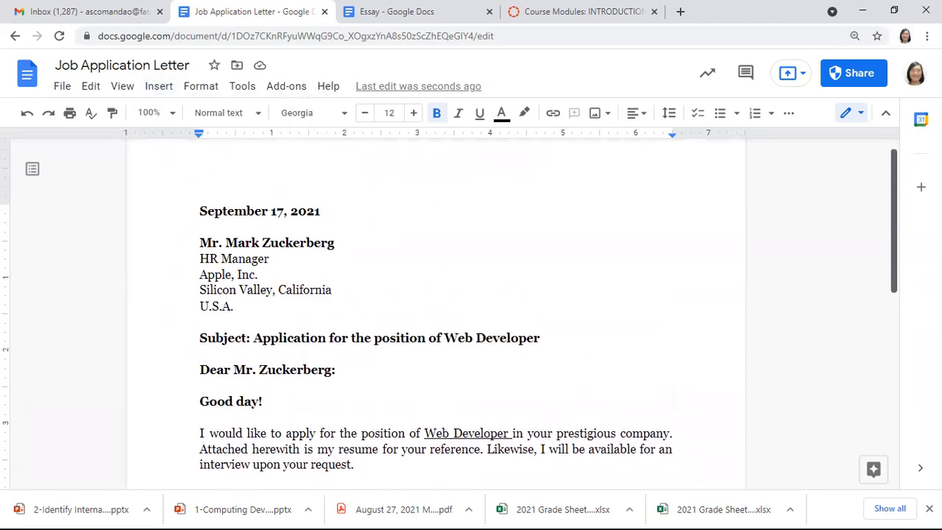
pyautogui.scroll(-2, 660, 328)
pyautogui.scroll(3, 660, 328)
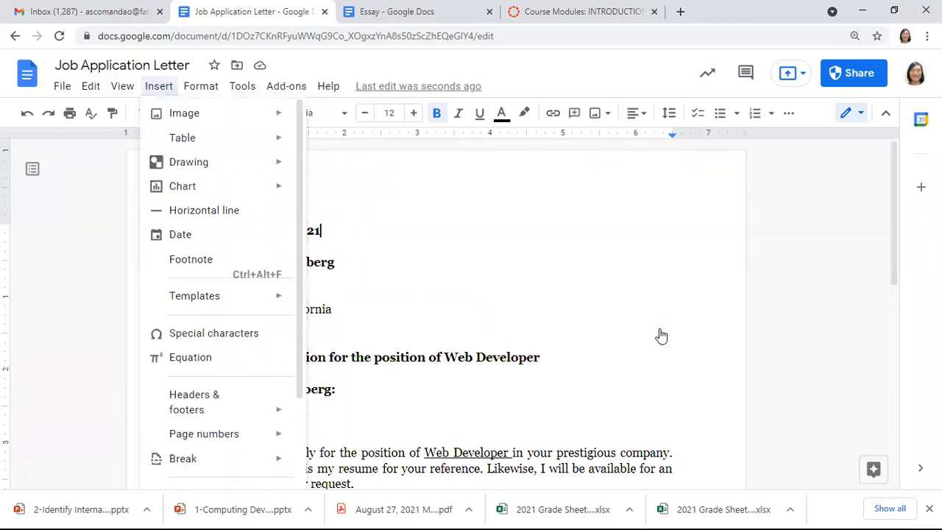
pyautogui.press('Down')
pyautogui.press('Right')
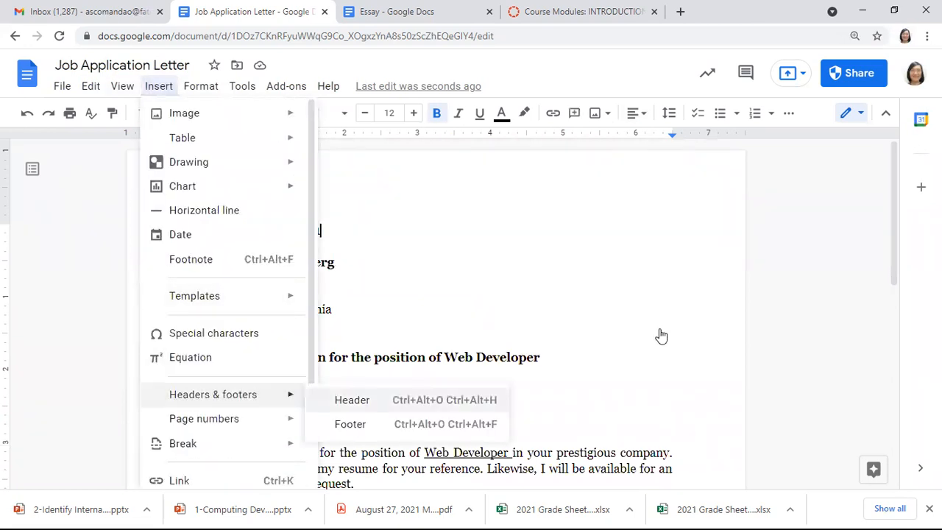
pyautogui.press('Return')
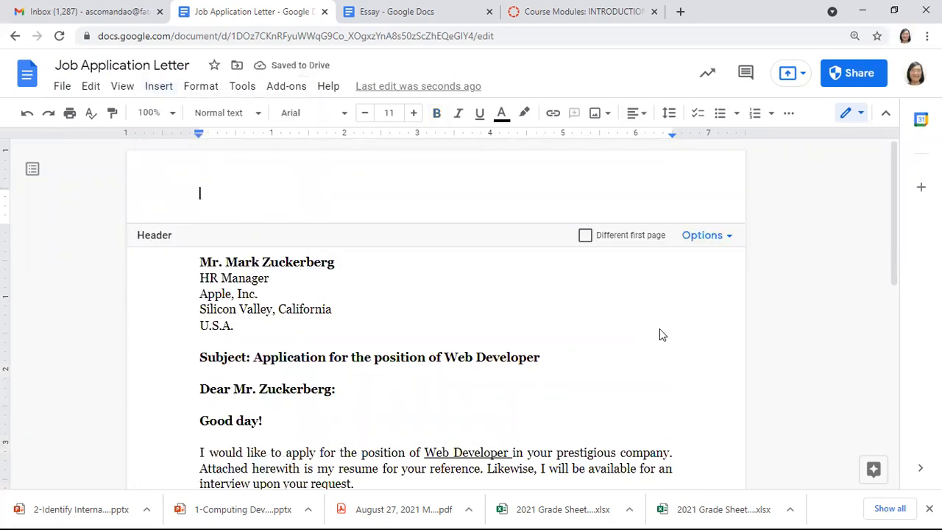
# Step: Insert the image "OLFU with text logo" from the OneDrive Logos folder into the header and return to the letter body
pyautogui.hotkey('alt', 'i')
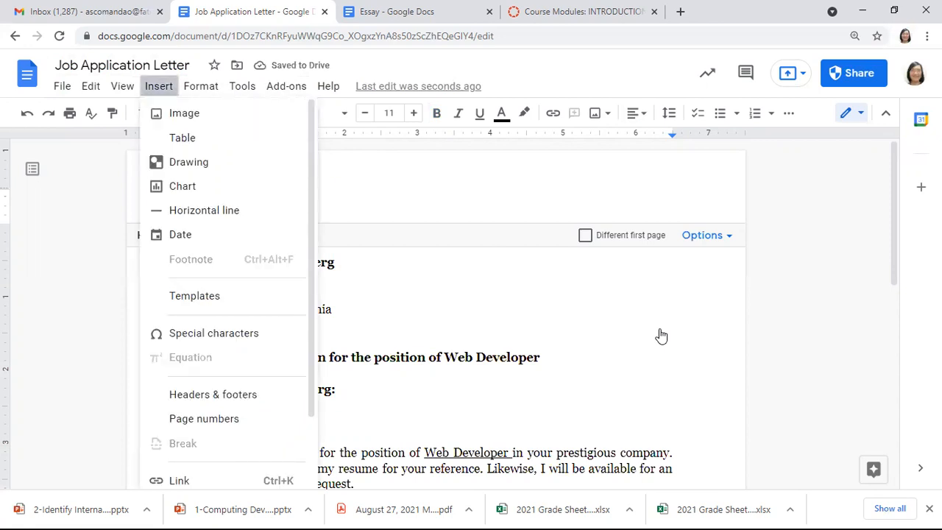
pyautogui.press('Down')
pyautogui.press('Down')
pyautogui.press('Down')
pyautogui.press('Down')
pyautogui.press('Up')
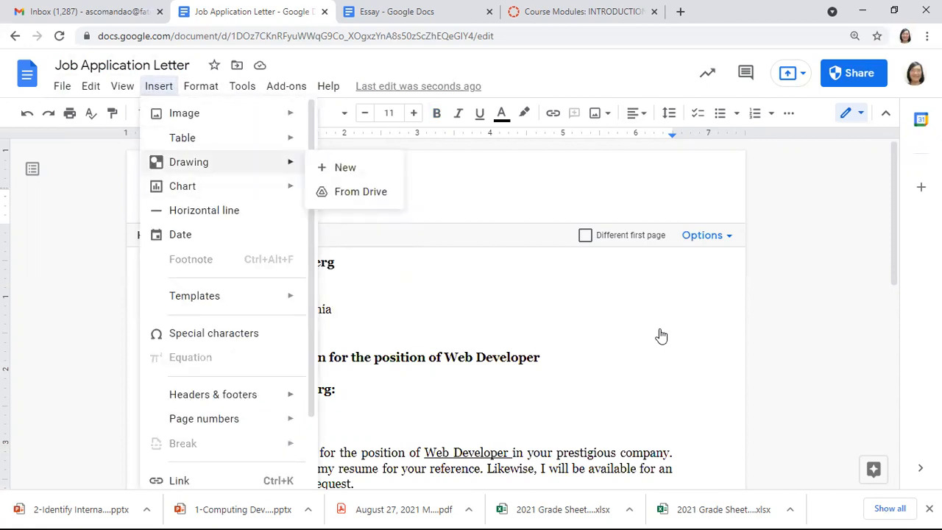
pyautogui.press('Down')
pyautogui.press('Up')
pyautogui.press('Up')
pyautogui.press('Up')
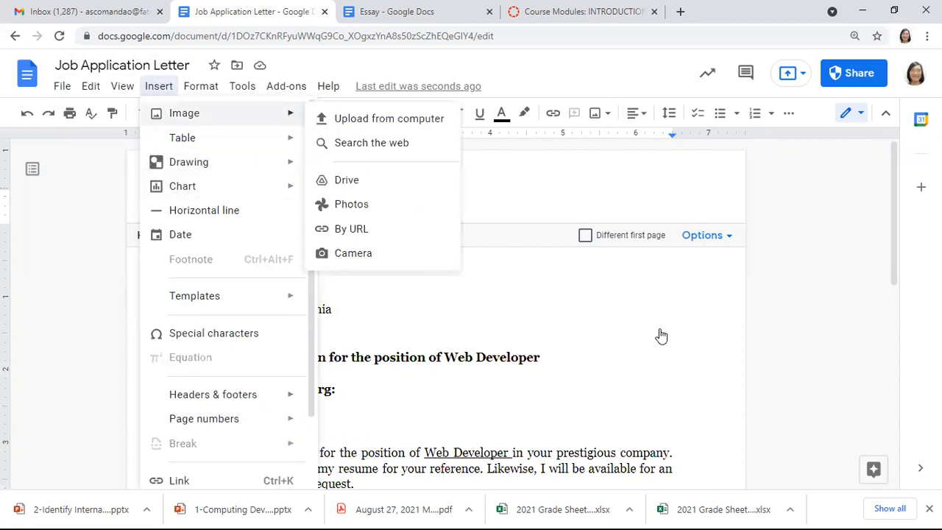
pyautogui.press('Escape')
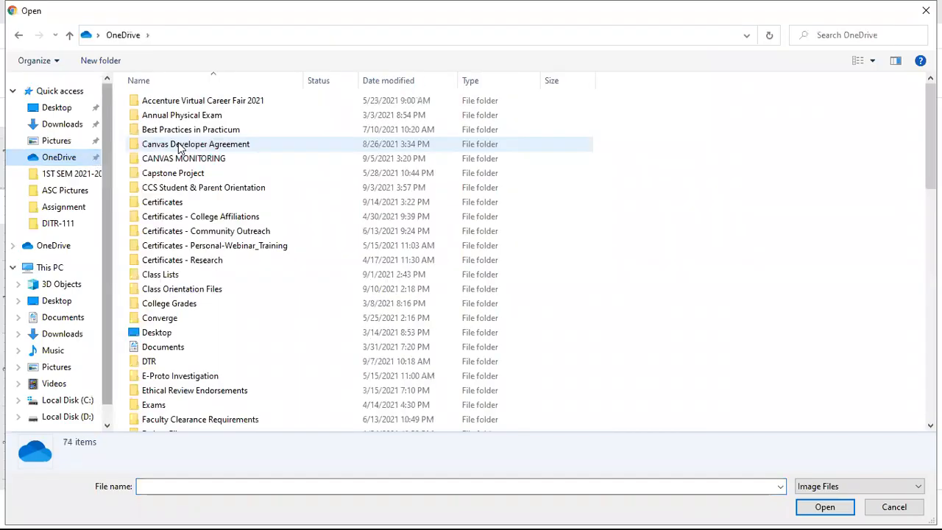
pyautogui.press('l')
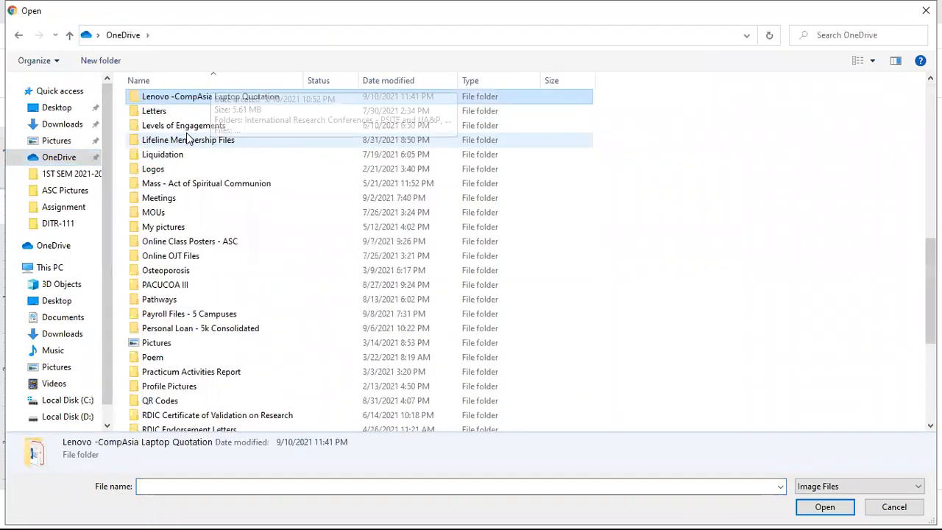
pyautogui.press('Return')
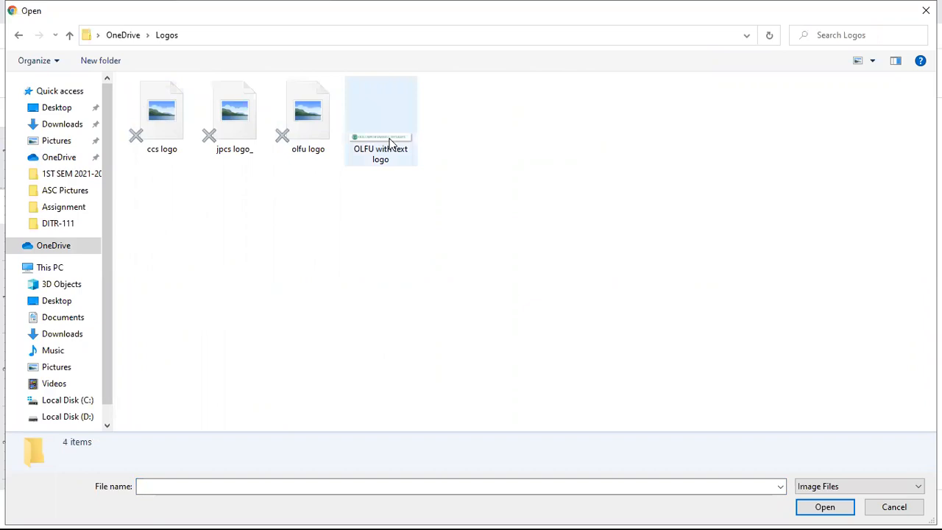
pyautogui.doubleClick(362, 150)
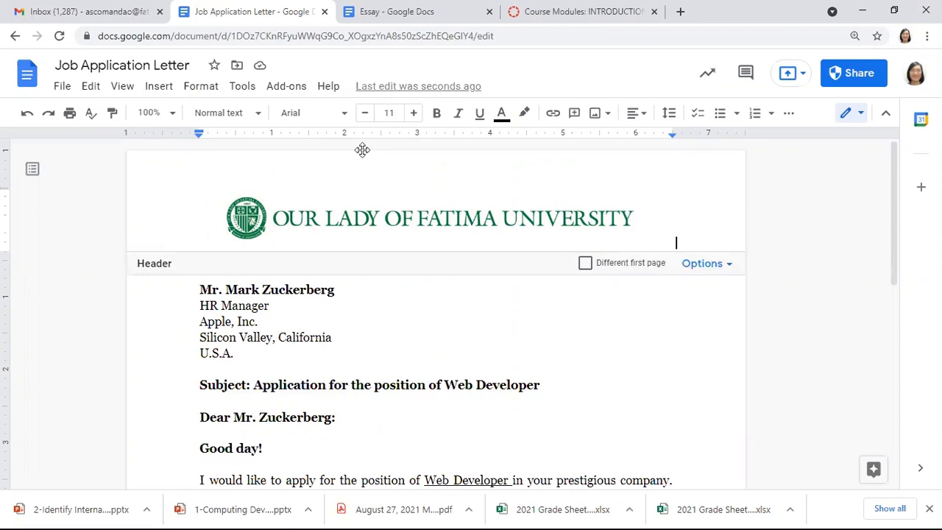
pyautogui.press('Escape')
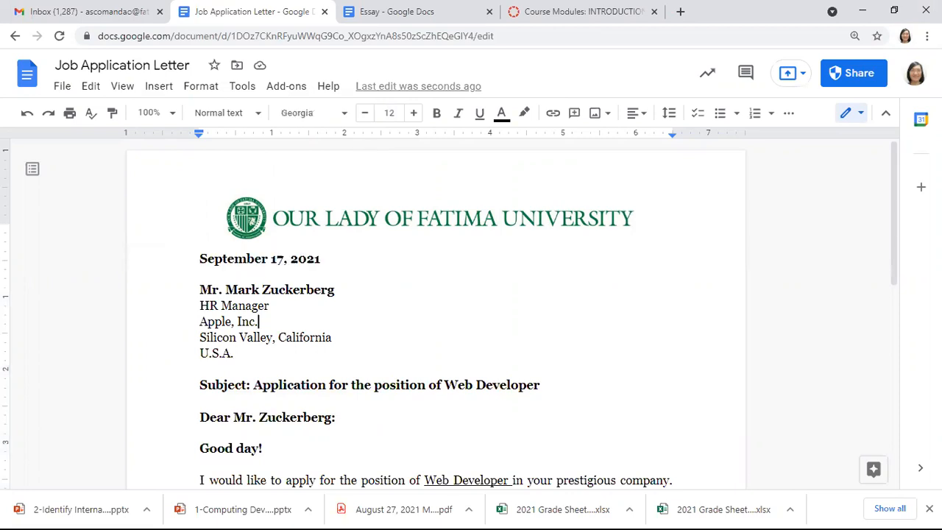
pyautogui.click(362, 150)
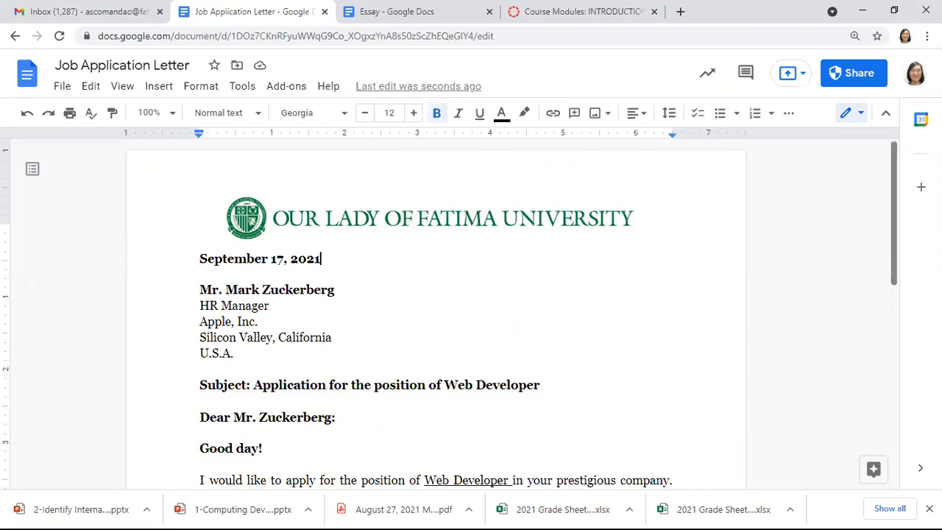
# Step: Insert a footer at the bottom of the page, from the end of the letter below the applicant's closing block
pyautogui.scroll(-6, 363, 150)
pyautogui.scroll(-1, 364, 150)
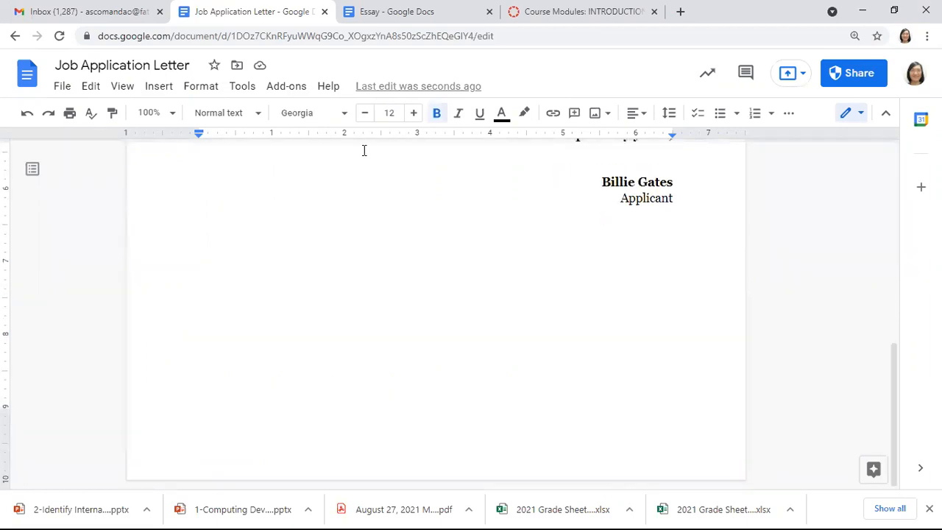
pyautogui.hotkey('ctrl', 'End')
pyautogui.hotkey('alt', 'i')
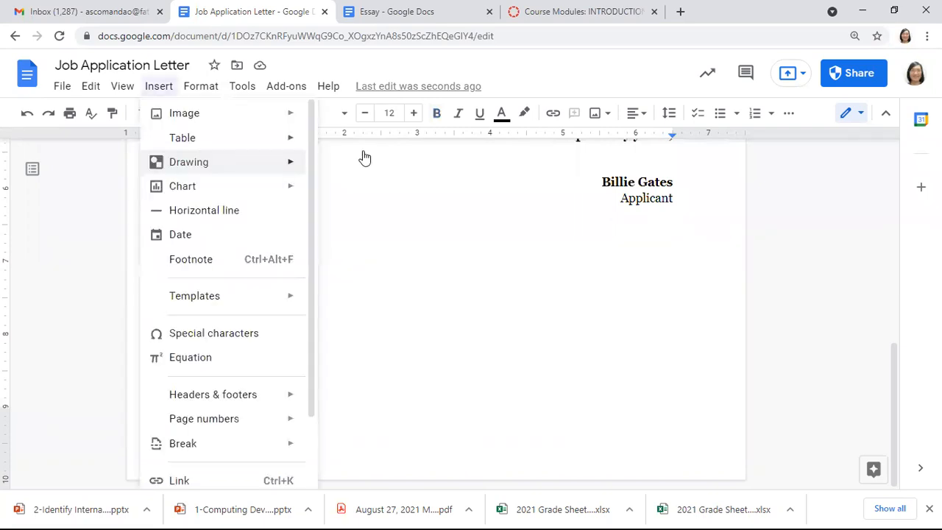
pyautogui.press('Down')
pyautogui.press('Down')
pyautogui.press('Down')
pyautogui.press('Down')
pyautogui.press('Down')
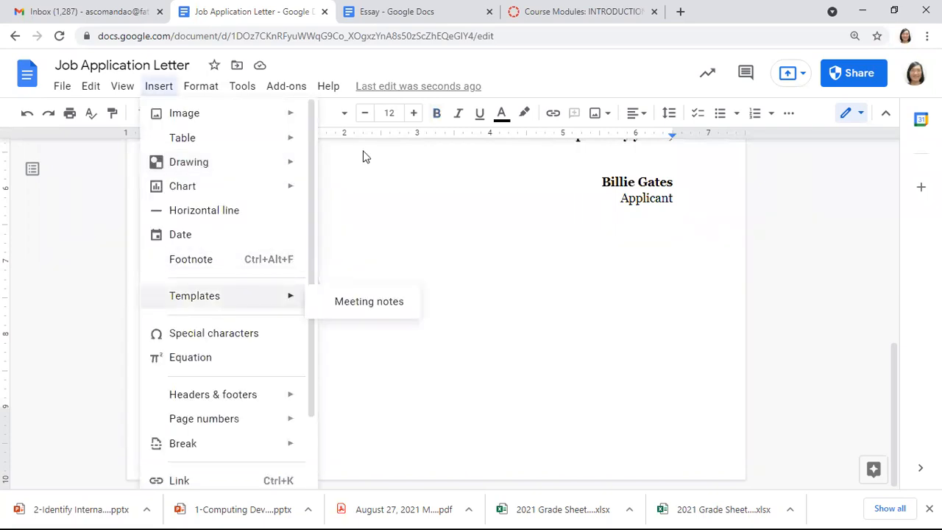
pyautogui.press('Up')
pyautogui.press('Up')
pyautogui.press('Up')
pyautogui.press('Up')
pyautogui.press('Up')
pyautogui.press('Up')
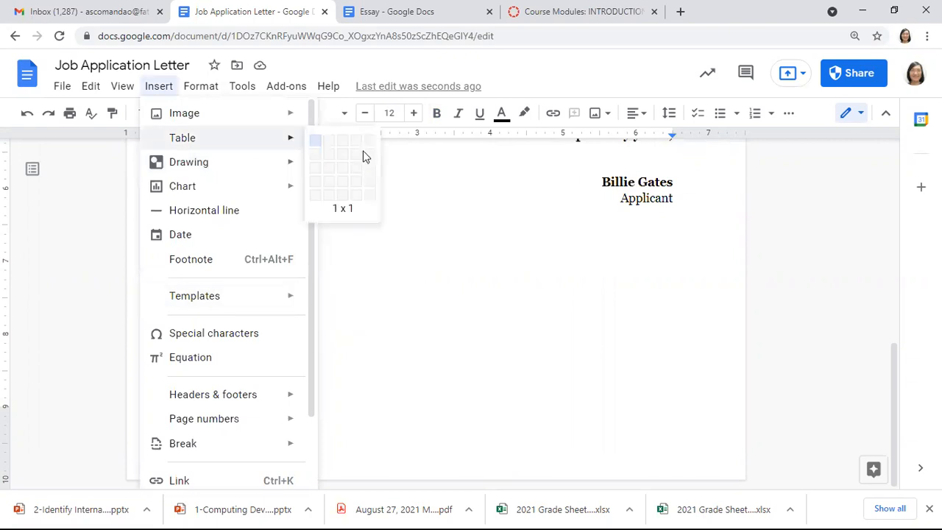
pyautogui.press('Down')
pyautogui.press('Down')
pyautogui.press('Down')
pyautogui.press('Down')
pyautogui.press('Down')
pyautogui.press('Down')
pyautogui.press('Down')
pyautogui.press('Down')
pyautogui.press('Down')
pyautogui.press('Right')
pyautogui.press('Down')
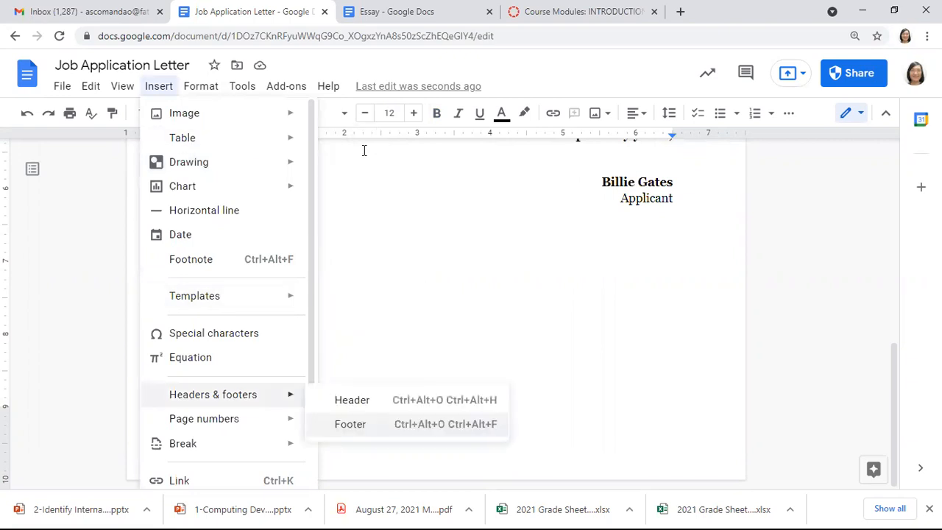
pyautogui.press('Return')
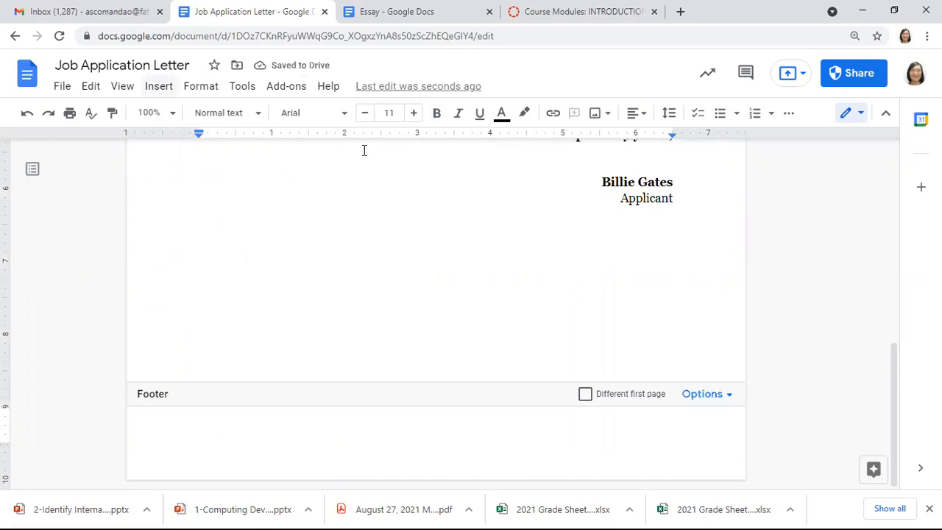
# Step: Add automatic page numbering to the footer, using the layout that counts from the first page, and return to the letter body
pyautogui.hotkey('alt', 'i')
pyautogui.press('Down')
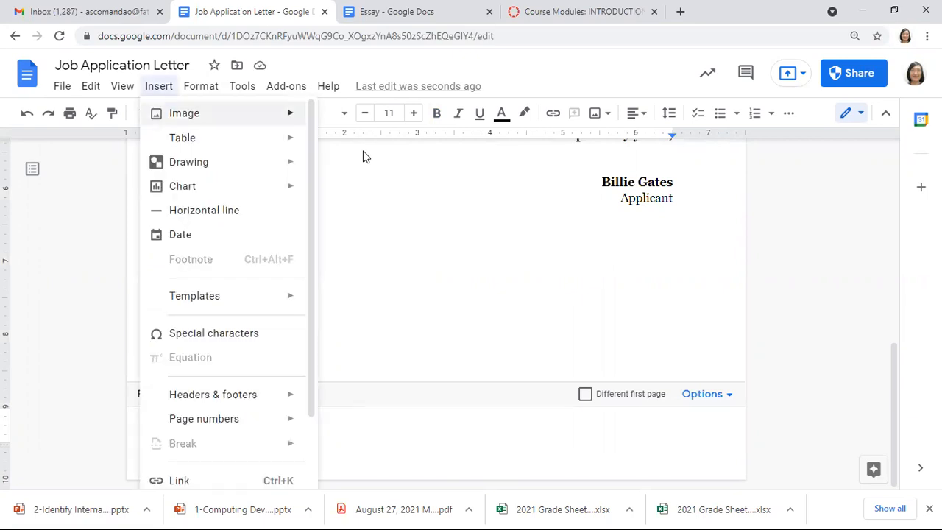
pyautogui.press('u')
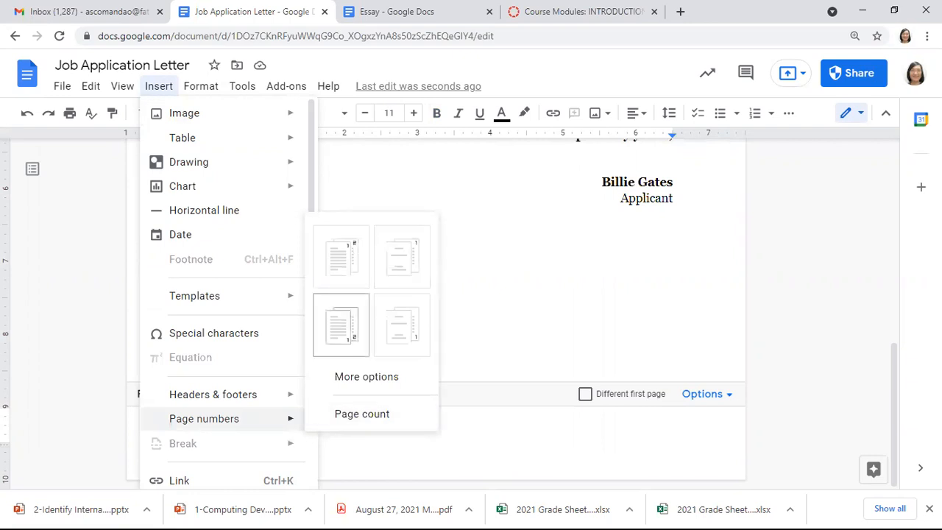
pyautogui.press('Return')
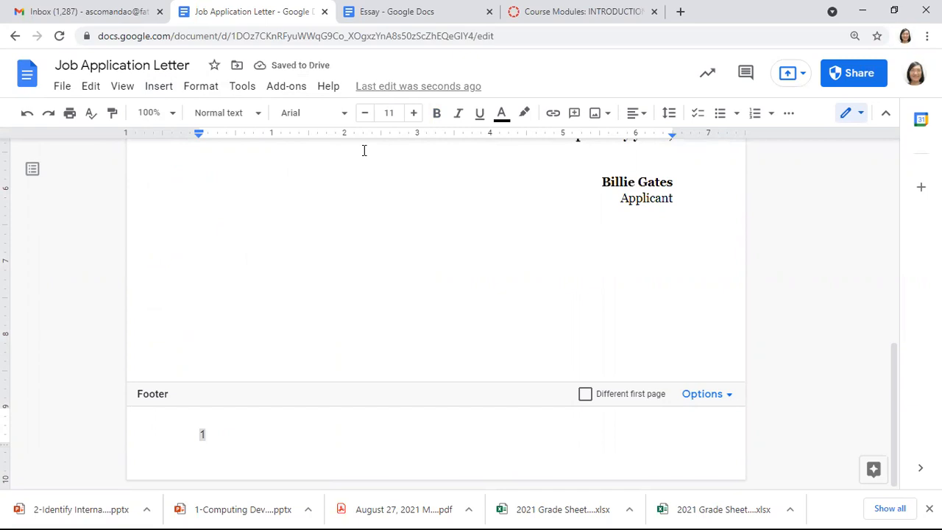
pyautogui.click(364, 150)
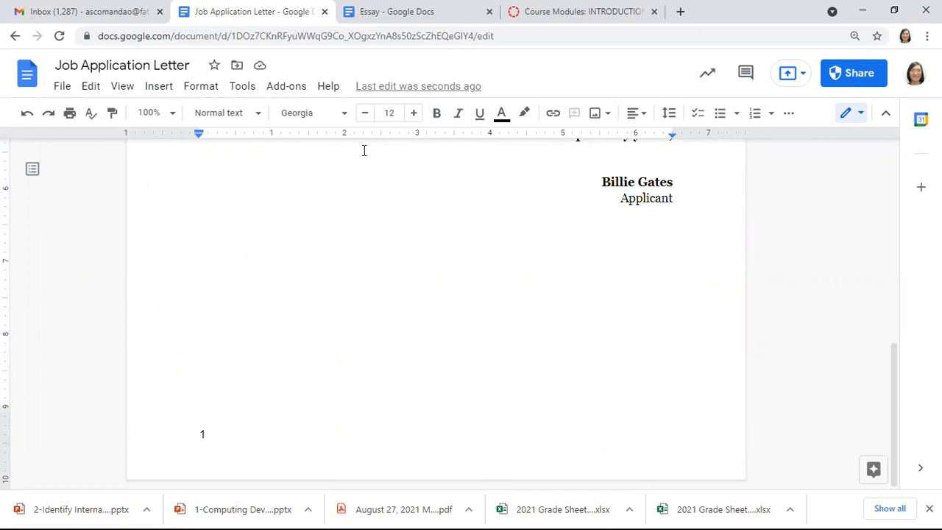
# Step: Start a second page after the letter with a page break and enter the text "REsseume" on it
pyautogui.hotkey('ctrl', 'Return')
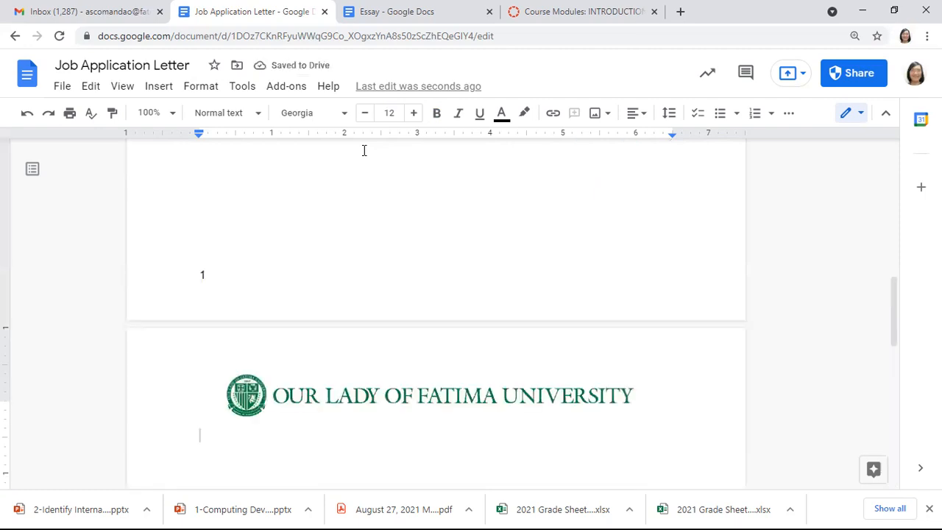
pyautogui.write('REsseume')
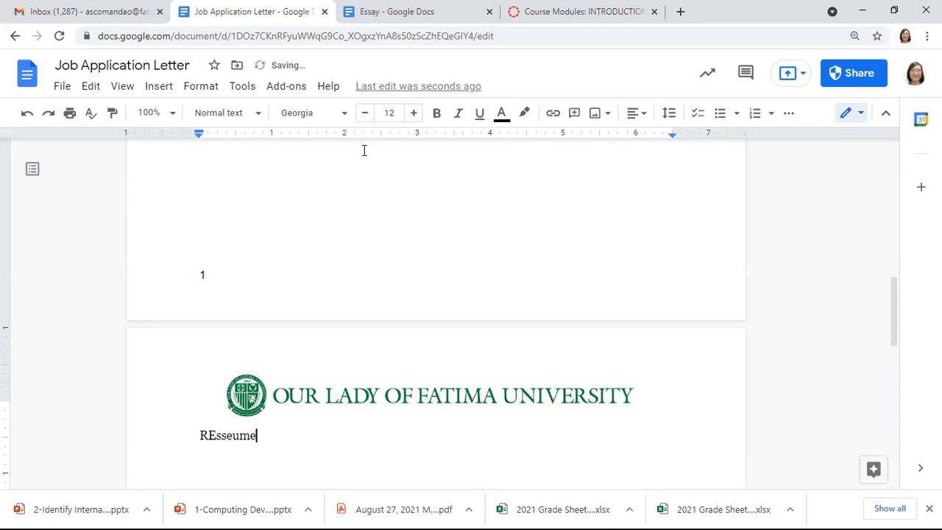
pyautogui.hotkey('ctrl', 'z')
pyautogui.hotkey('ctrl', 'z')
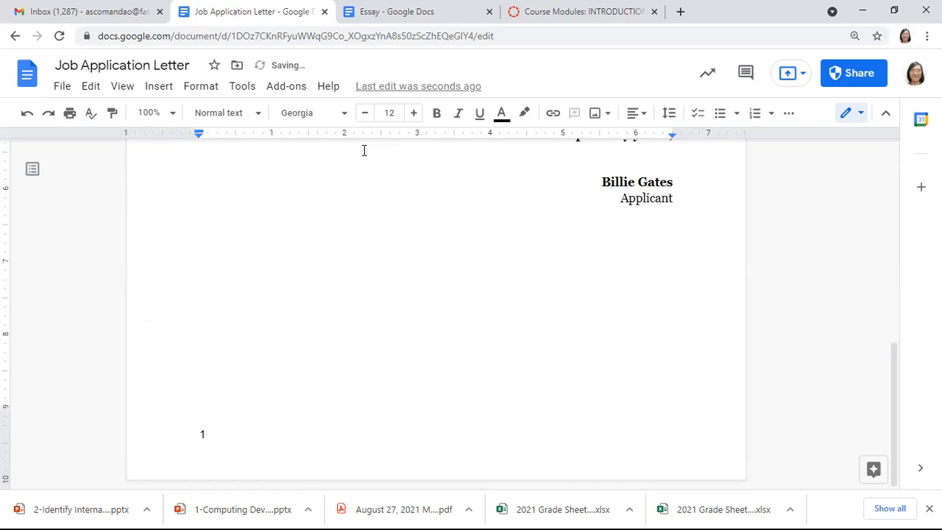
pyautogui.hotkey('ctrl', 'y')
# Step: Try to generate placeholder text on the second page by replacing "REsseume" with "=llorem(3,4)"
pyautogui.hotkey('ctrl', 'shift', 'Left')
pyautogui.hotkey('ctrl', 'shift', 'Left')
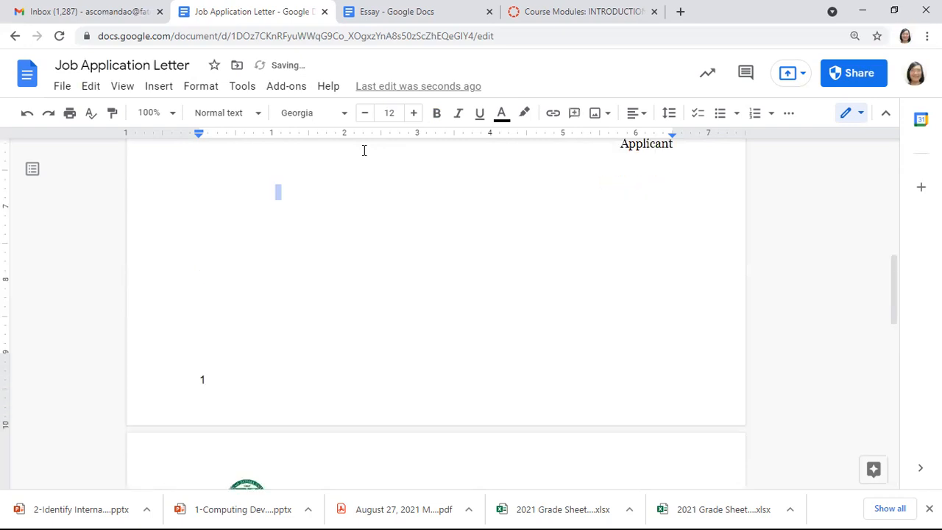
pyautogui.scroll(-2, 363, 150)
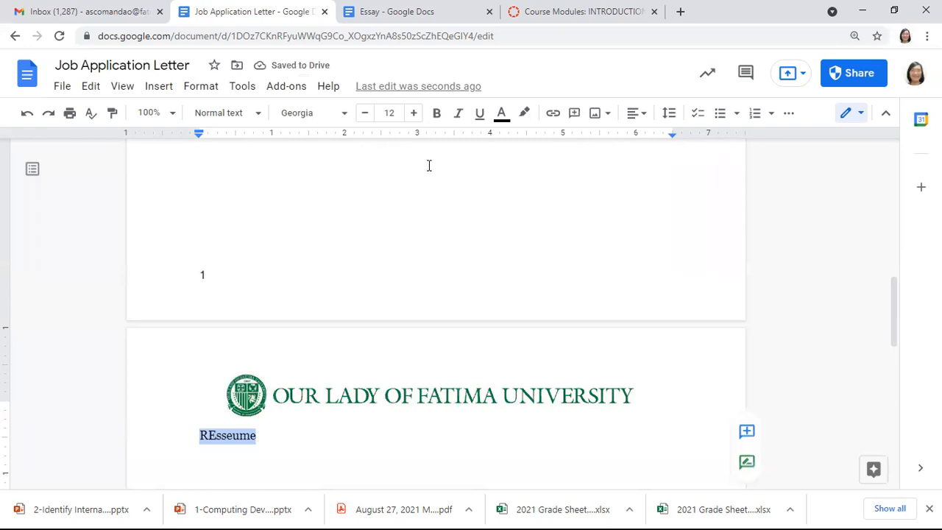
pyautogui.write('=1')
pyautogui.write('lorem(3')
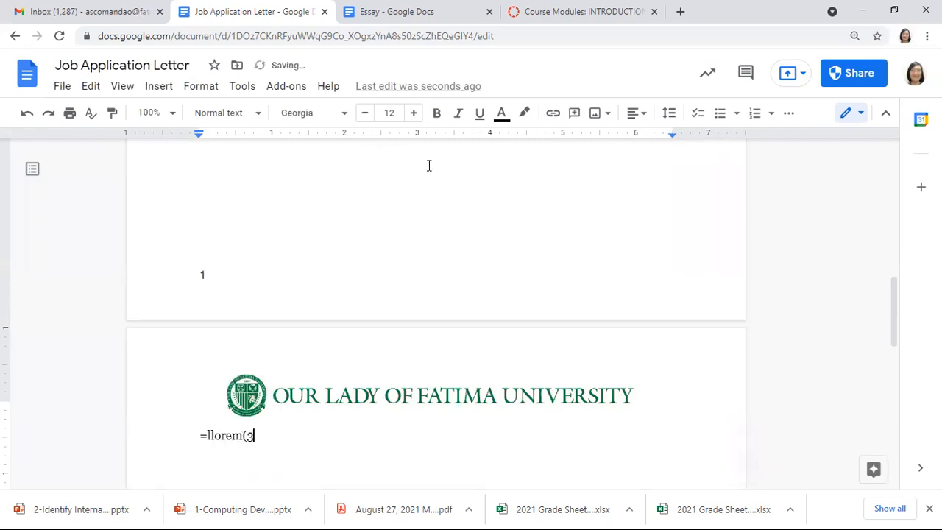
pyautogui.write(',4)')
pyautogui.press('Return')
pyautogui.press('Up')
pyautogui.press('Right')
pyautogui.press('Right')
pyautogui.press('Right')
pyautogui.press('Right')
pyautogui.press('Right')
pyautogui.press('Right')
pyautogui.press('Right')
pyautogui.press('Right')
pyautogui.press('Right')
pyautogui.press('Right')
pyautogui.press('Right')
pyautogui.press('Right')
pyautogui.press('Right')
pyautogui.press('BackSpace')
pyautogui.press('Return')
# Step: Replace the formula text on the second page with "Resume" and add a page break below it to start a third page
pyautogui.press('Up')
pyautogui.hotkey('shift', 'End')
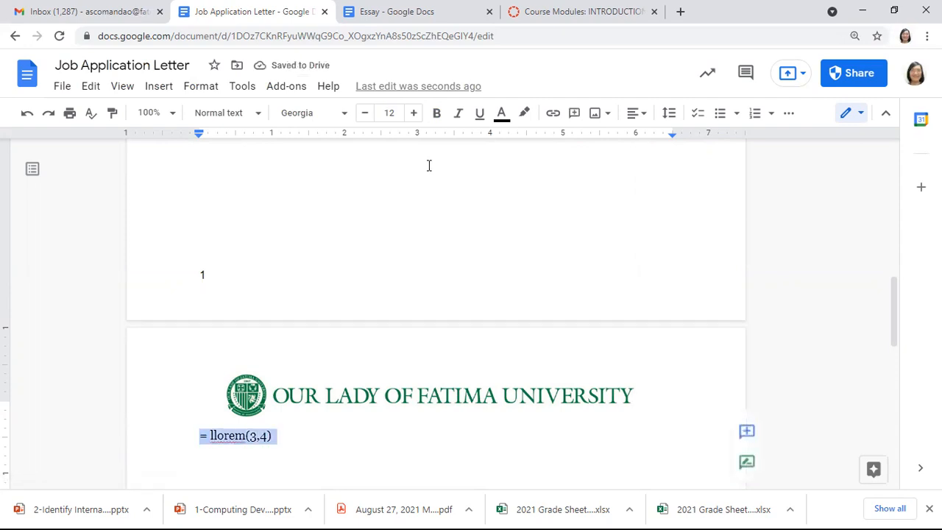
pyautogui.press('BackSpace')
pyautogui.write('Resume')
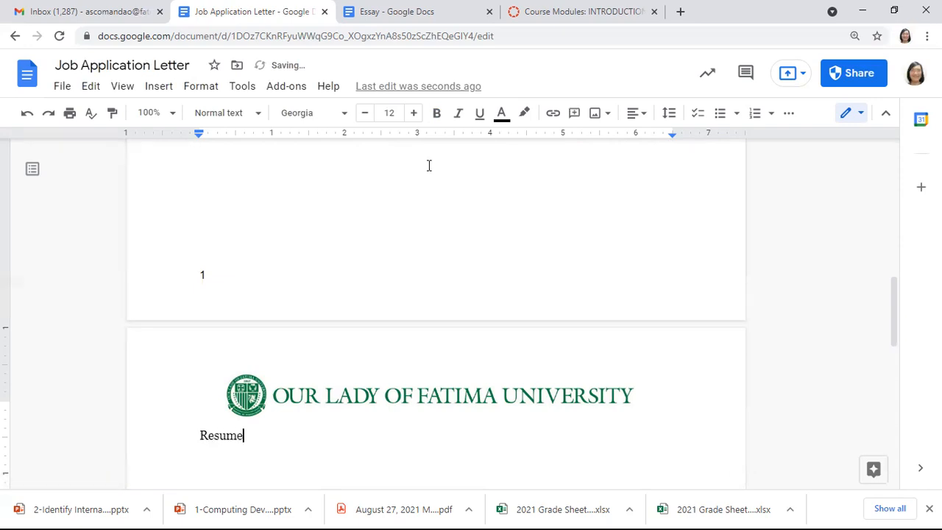
pyautogui.press('Return')
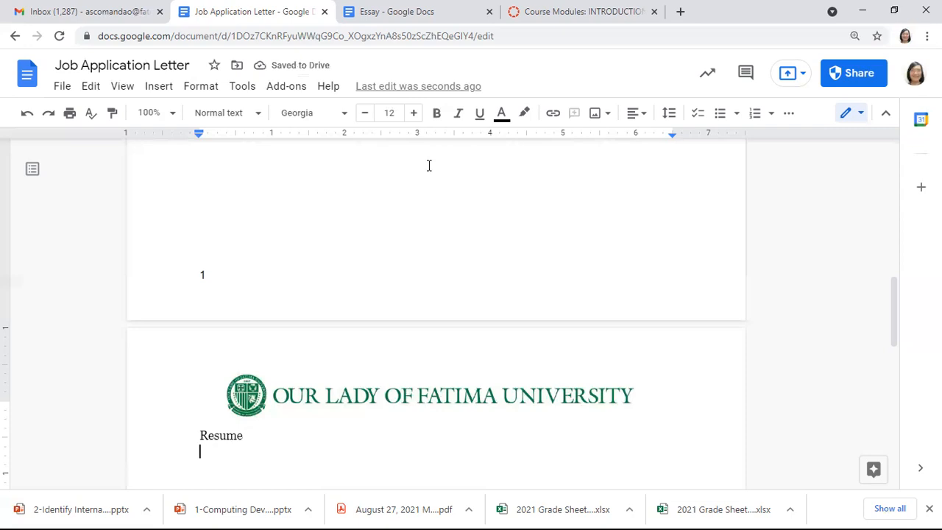
pyautogui.hotkey('ctrl', 'Return')
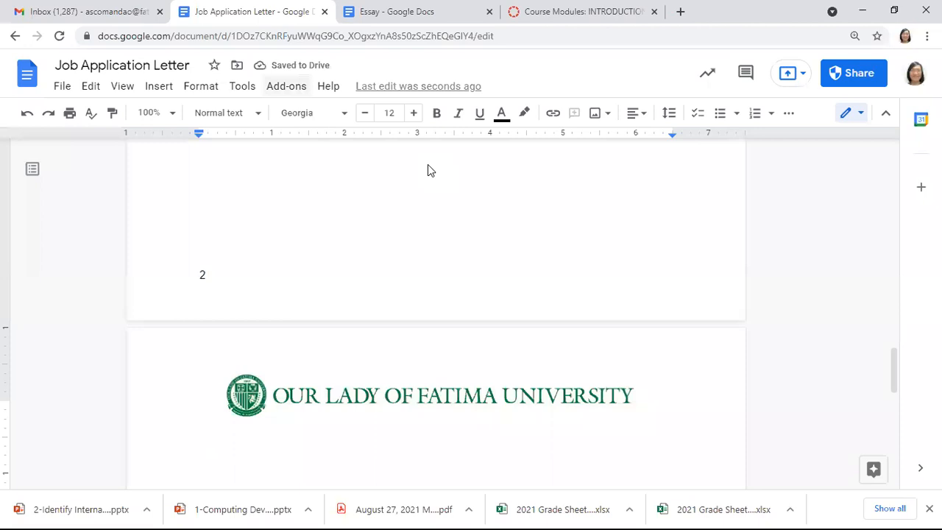
# Step: Review how the logo header and the footer page numbers repeat across the pages of the document
pyautogui.moveTo(200, 259); pyautogui.dragTo(187, 277)
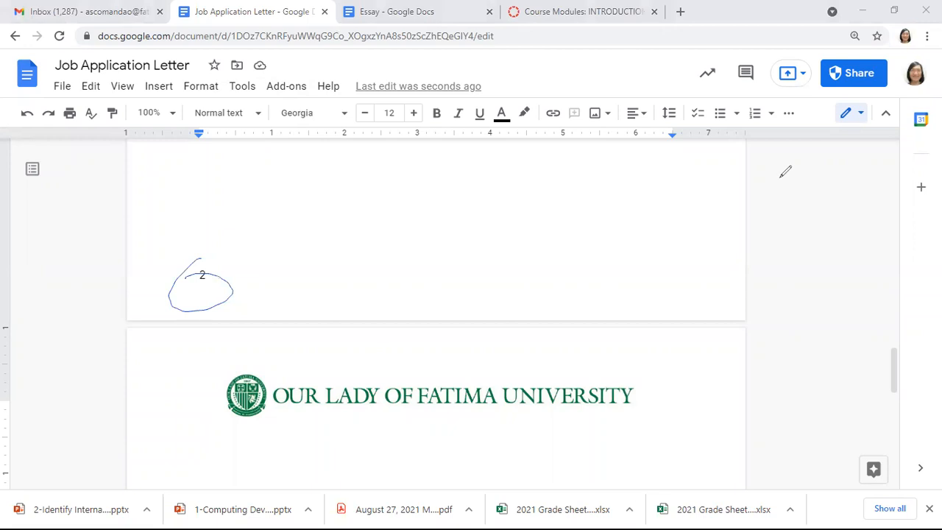
pyautogui.click(895, 356)
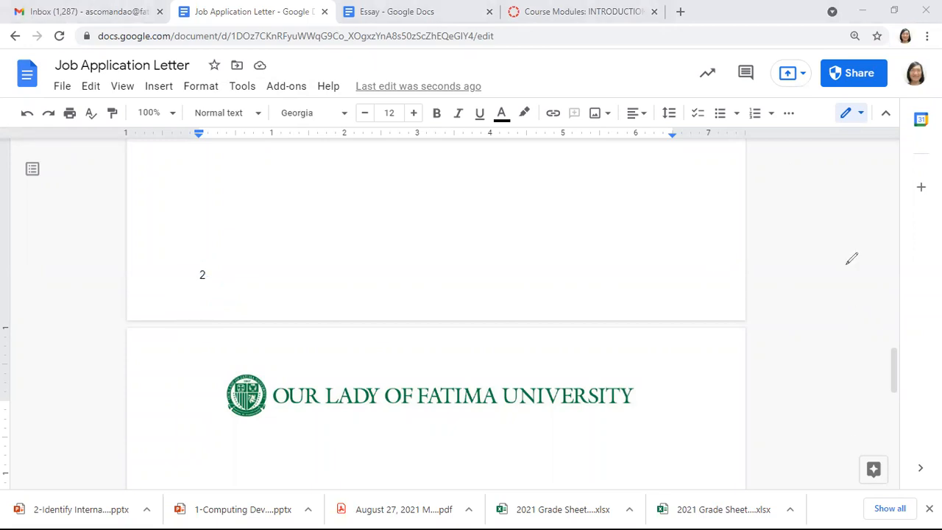
pyautogui.moveTo(894, 370); pyautogui.dragTo(893, 216)
pyautogui.scroll(-2, 435, 315)
pyautogui.scroll(7, 436, 315)
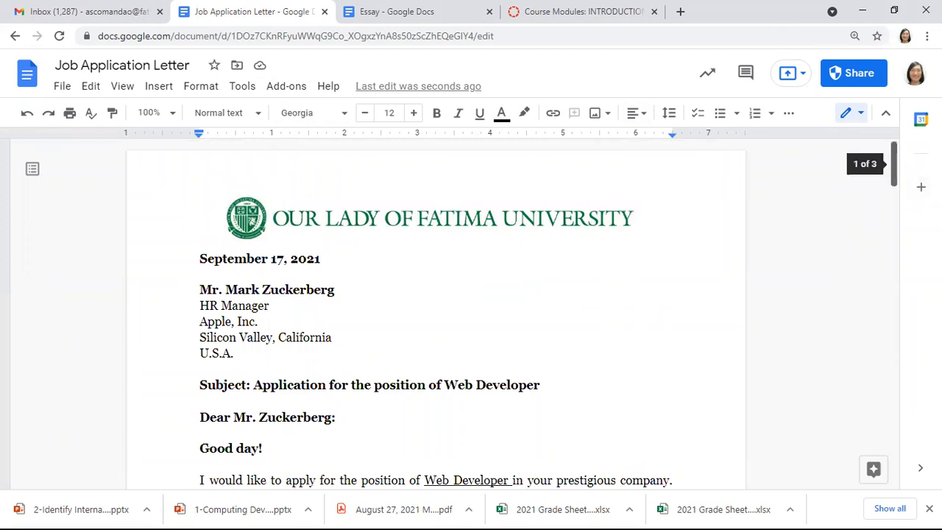
pyautogui.scroll(-2, 893, 166)
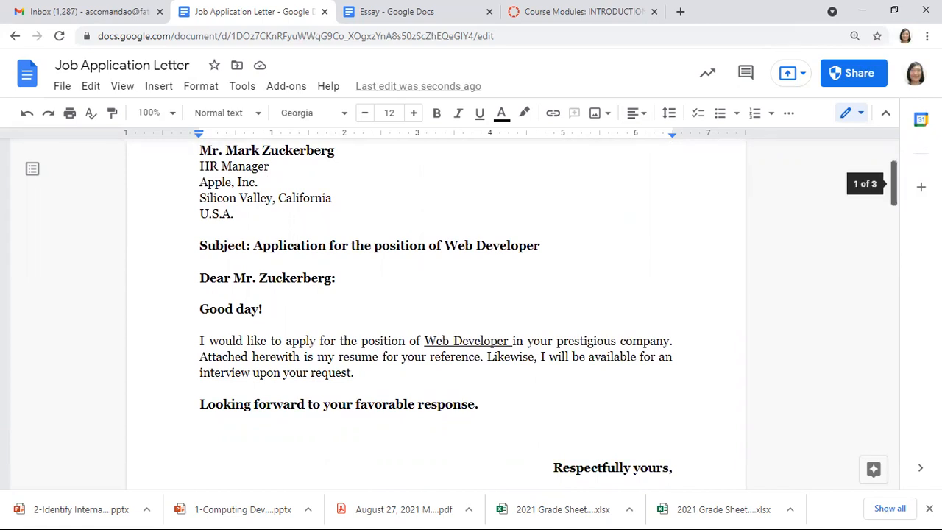
pyautogui.moveTo(893, 183); pyautogui.dragTo(893, 163)
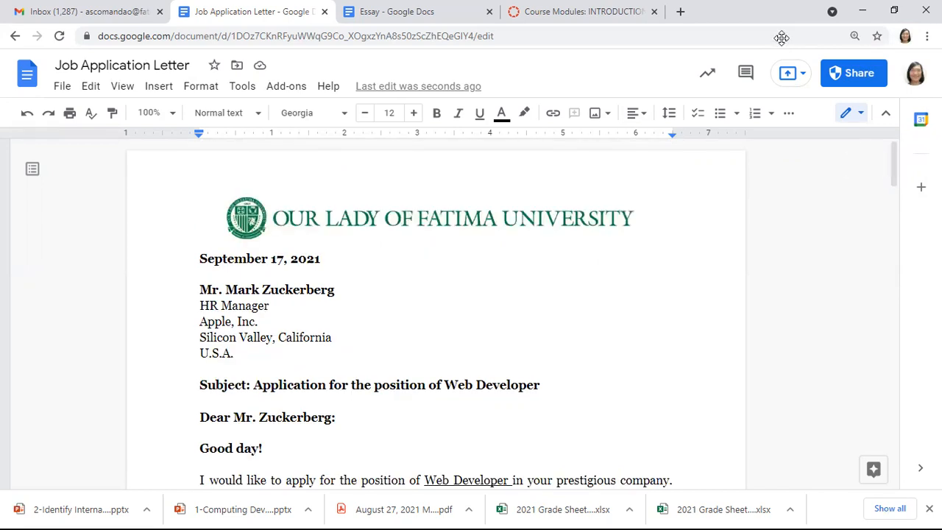
pyautogui.moveTo(894, 163); pyautogui.dragTo(894, 254)
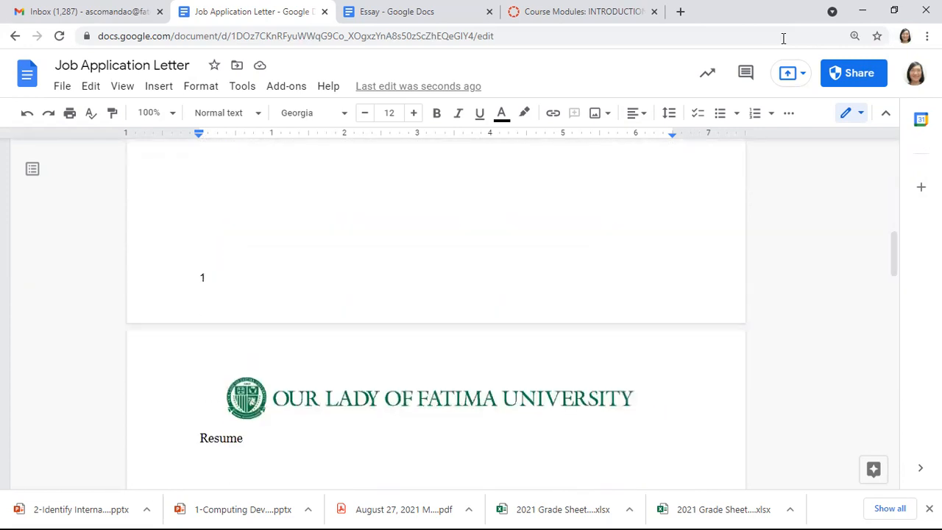